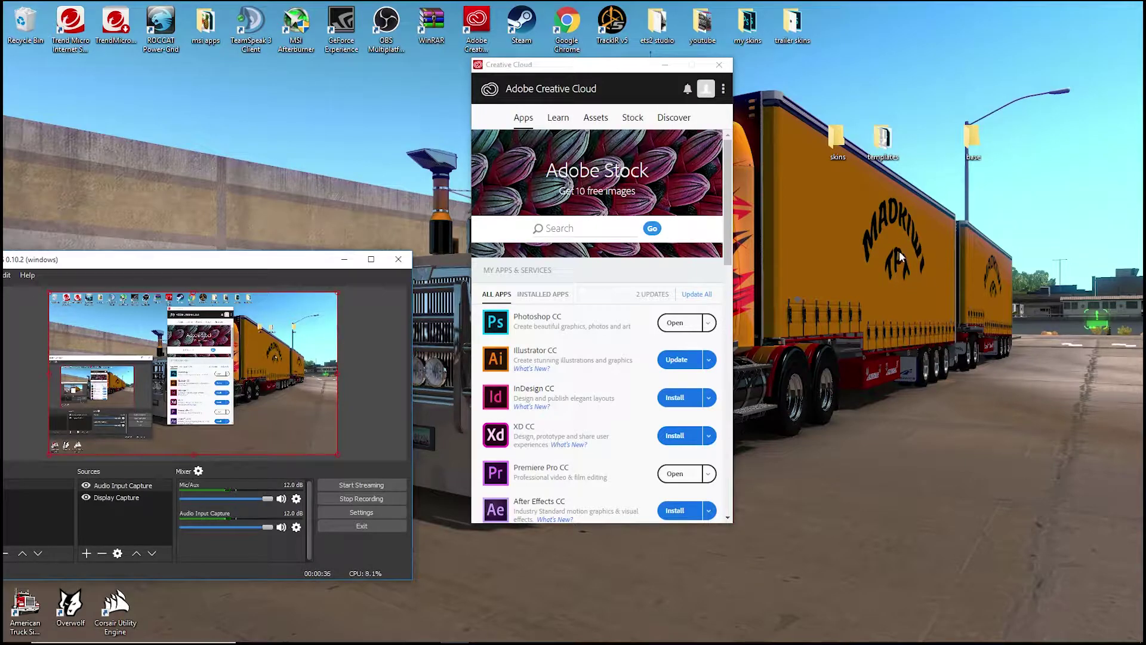
Create a new folder on the desktop and delete it again
right_click(907, 289)
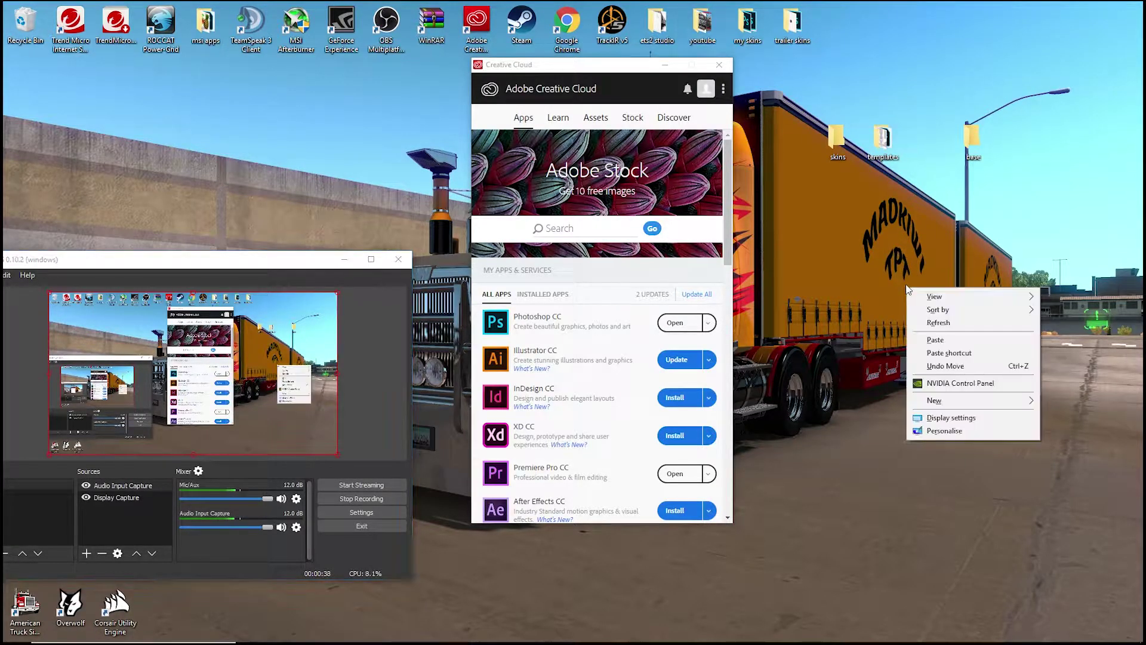
mouse_move(962, 401)
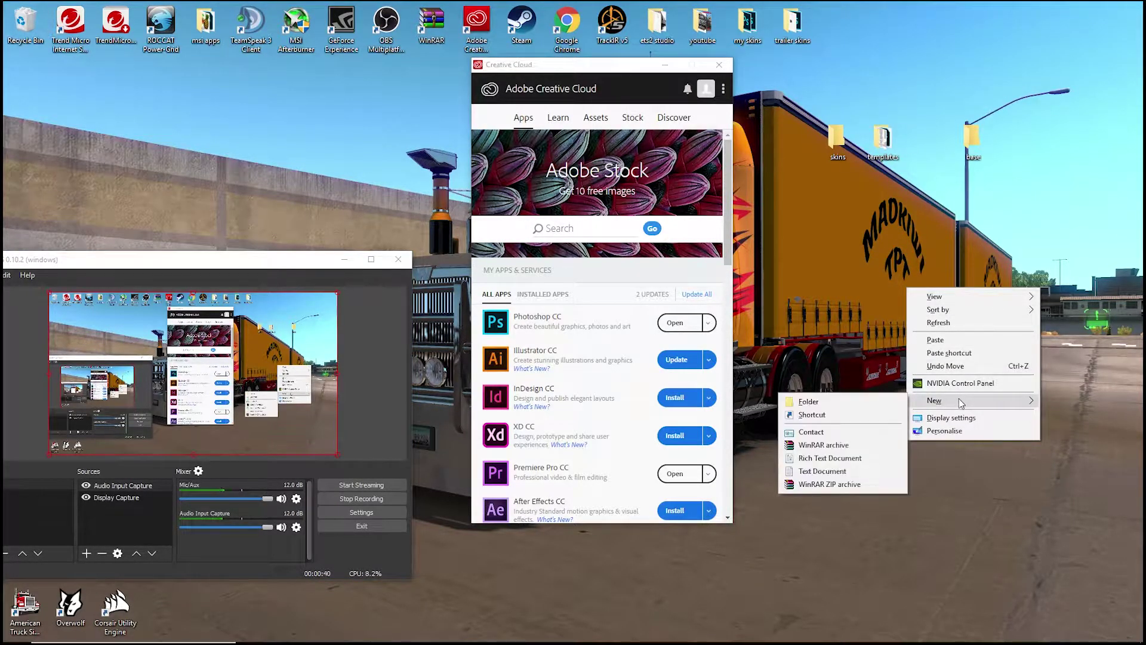
left_click(875, 409)
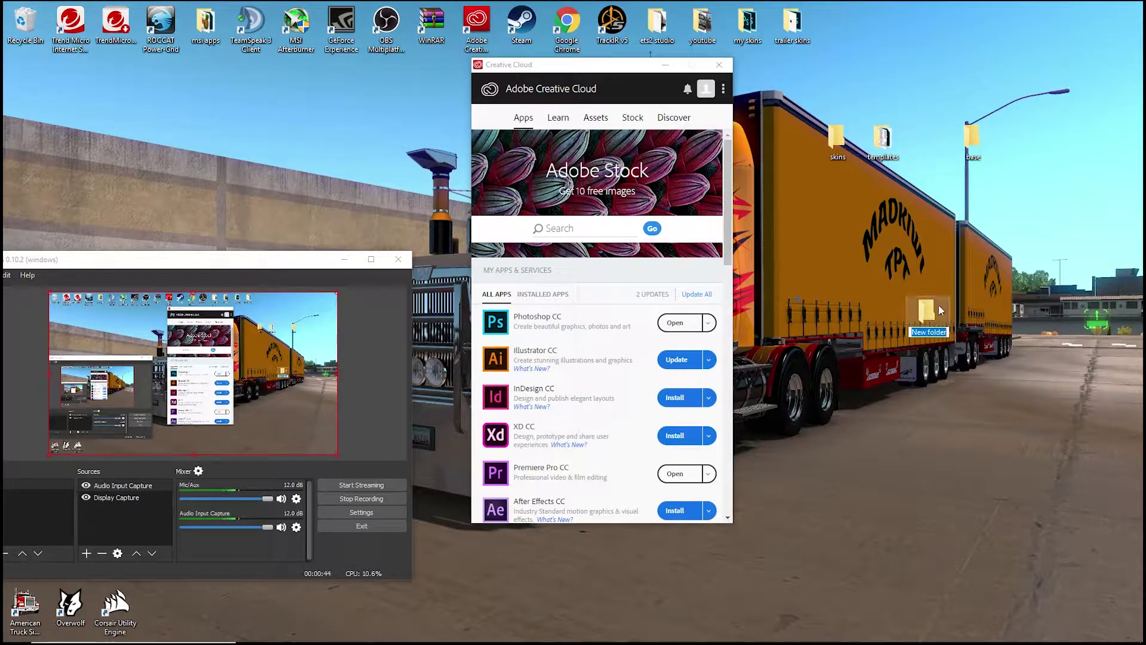
left_click_drag(1137, 618, 946, 330)
right_click(945, 329)
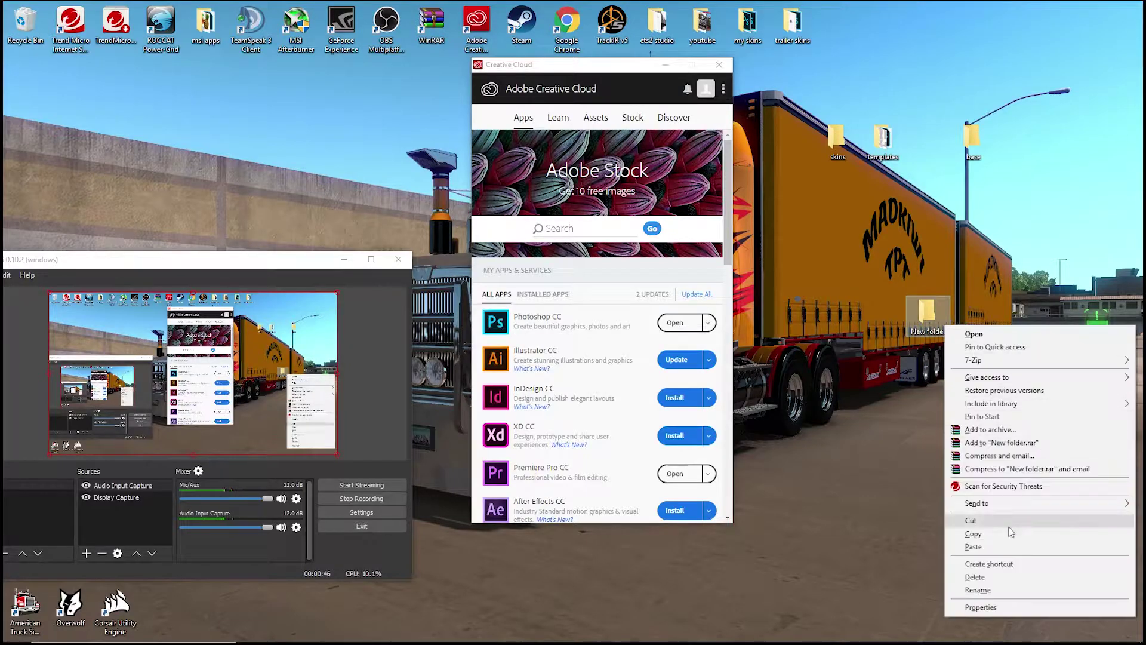
left_click(984, 578)
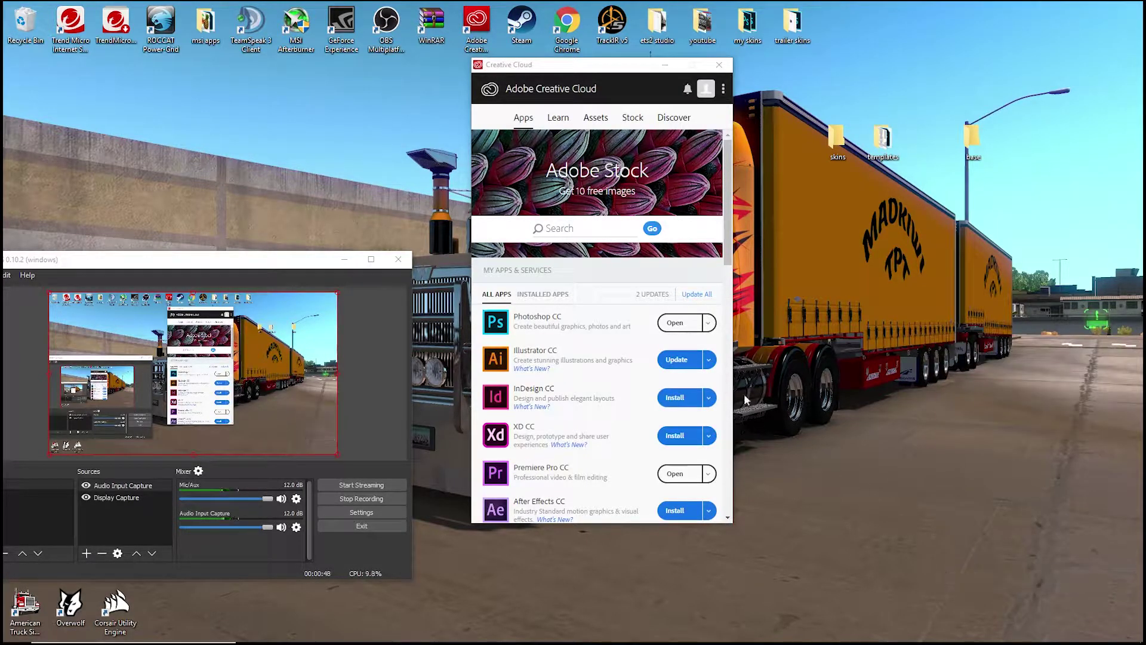
Launch Photoshop CC and create a 612 x 462 px document named tutorial
left_click(674, 325)
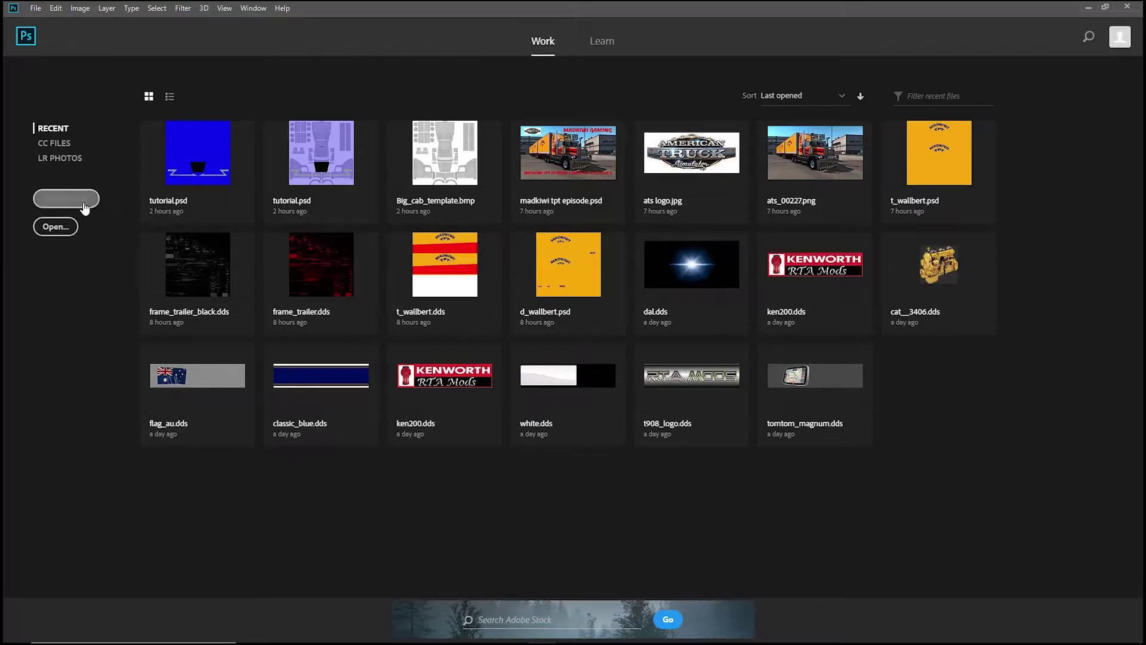
left_click(85, 207)
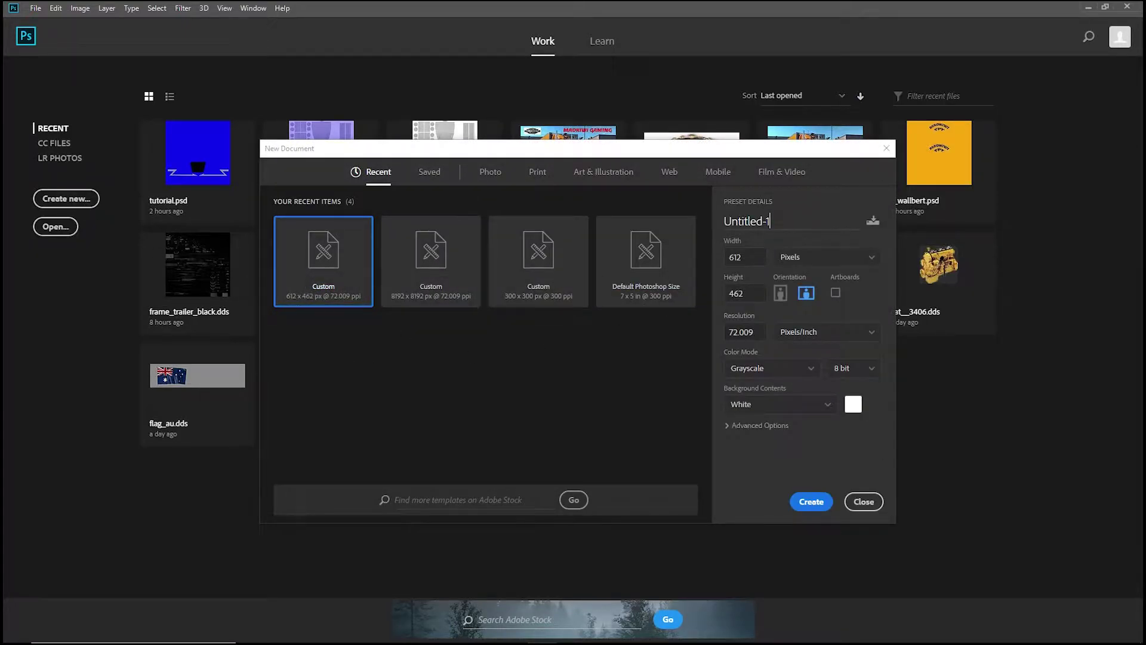
left_click_drag(770, 221, 720, 220)
type("auto")
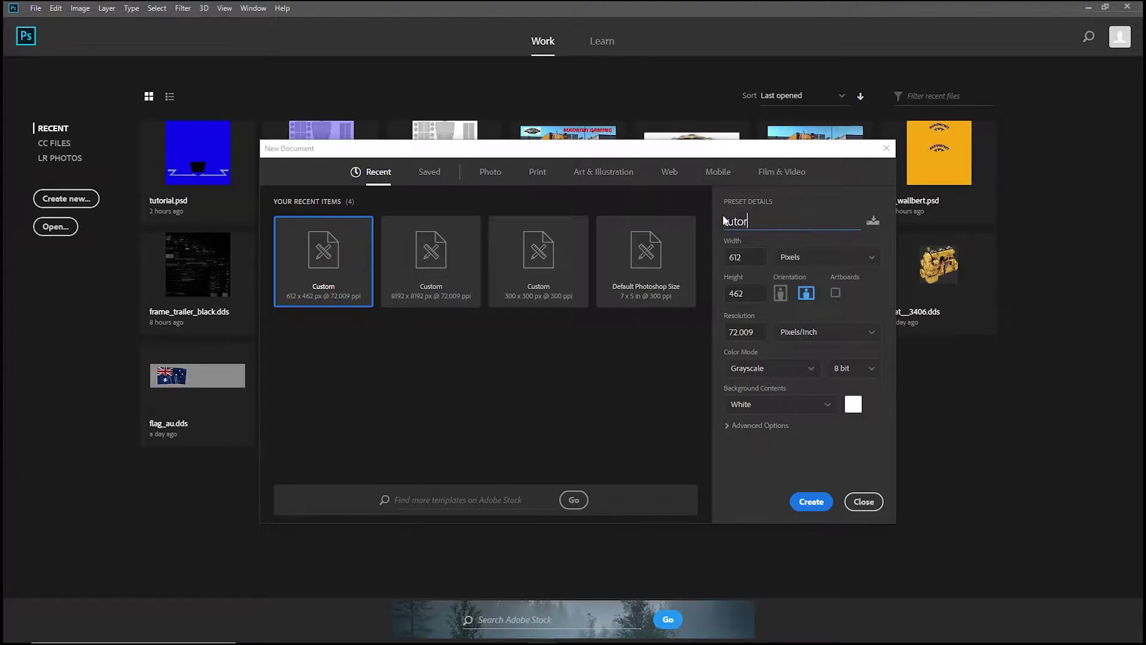
type("rial")
left_click(813, 502)
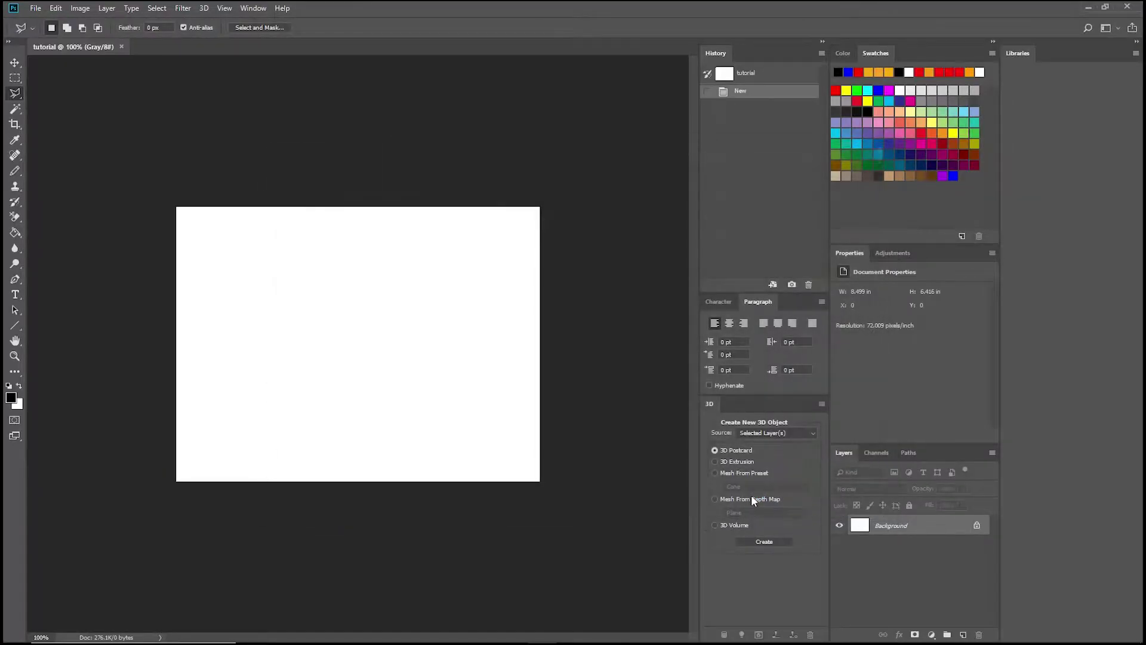
Open Big_cab_template.bmp from the templates folder on the Desktop
left_click(36, 9)
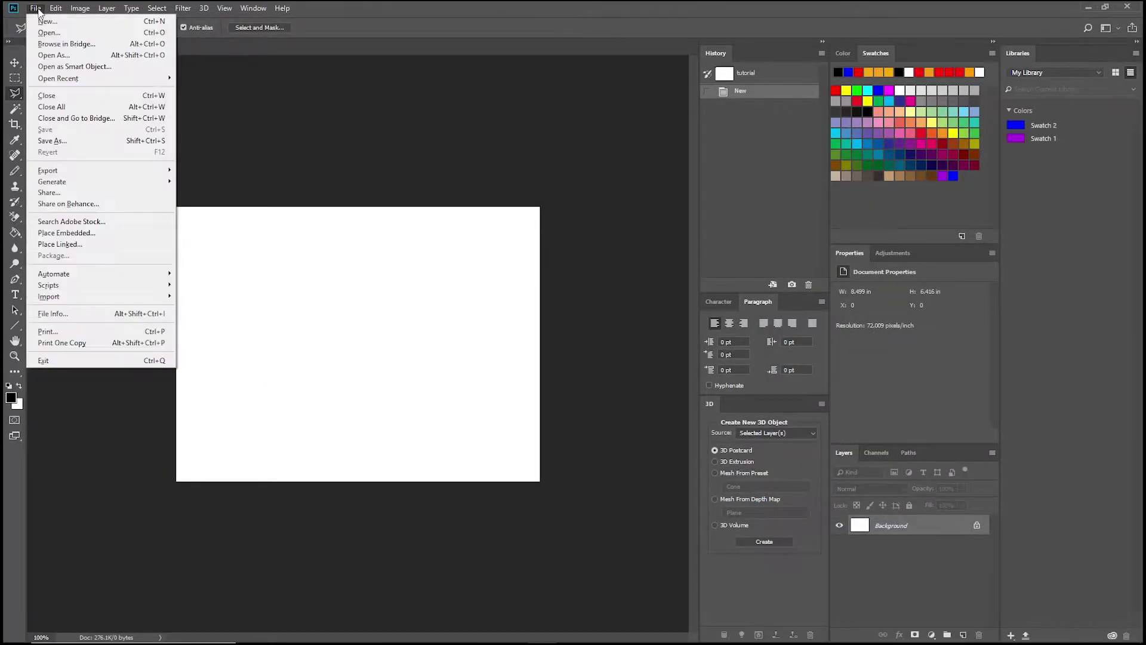
left_click(44, 33)
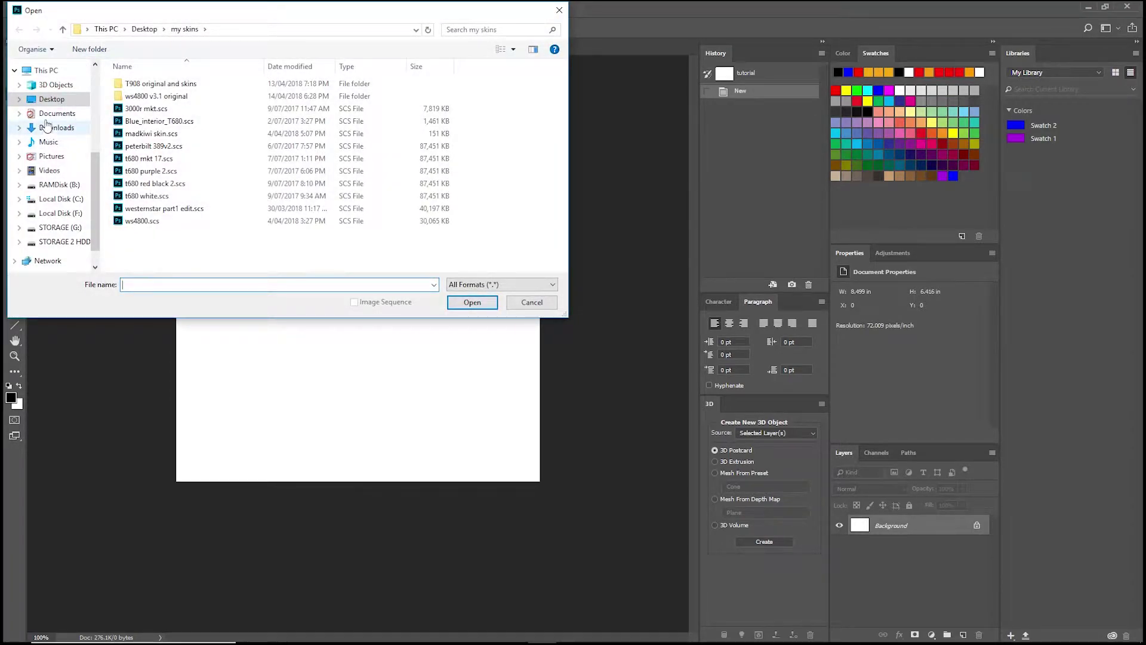
left_click(145, 29)
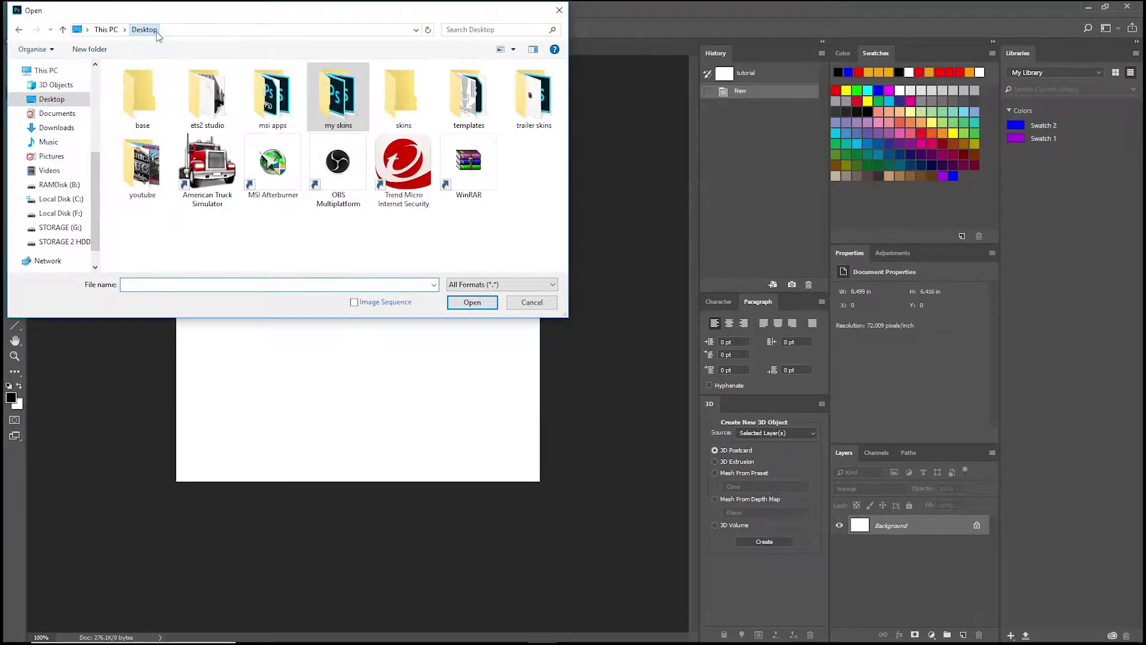
left_click(451, 107)
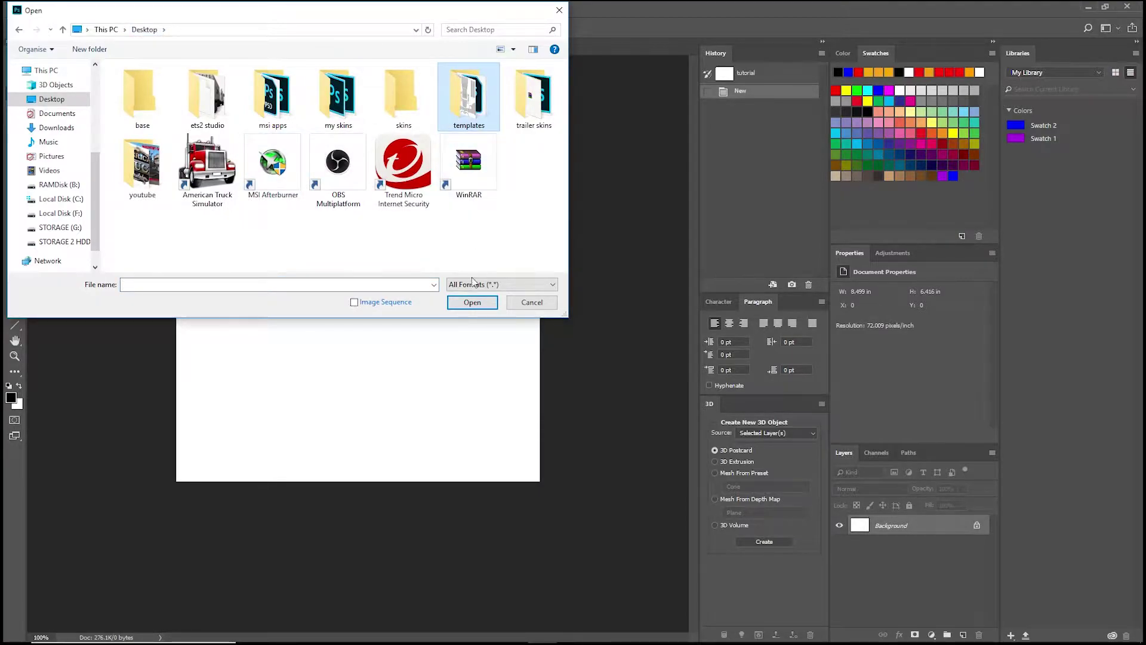
double_click(480, 113)
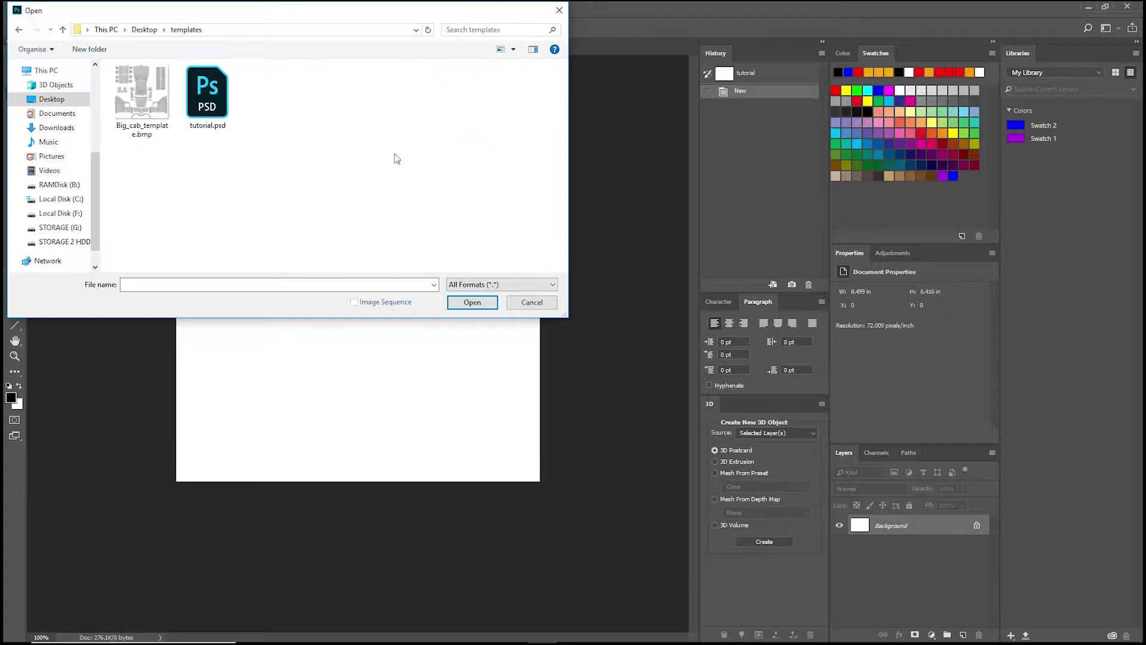
left_click(143, 89)
left_click(470, 302)
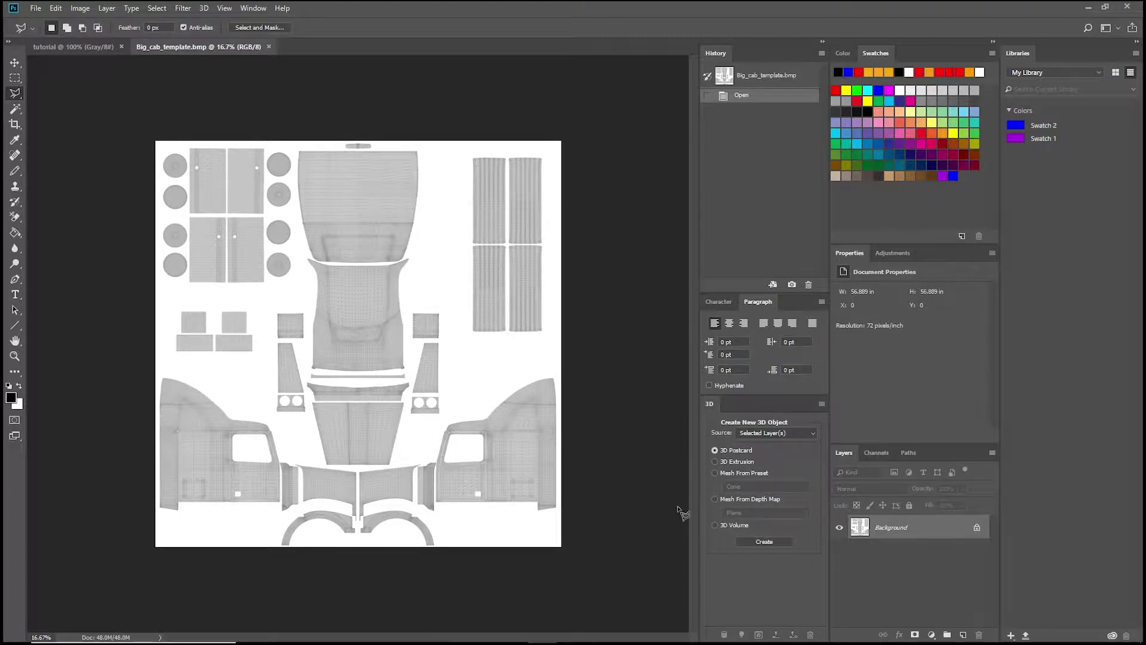
Add a new layer above the cab template and select the whole canvas with the Rectangular Marquee
left_click(962, 634)
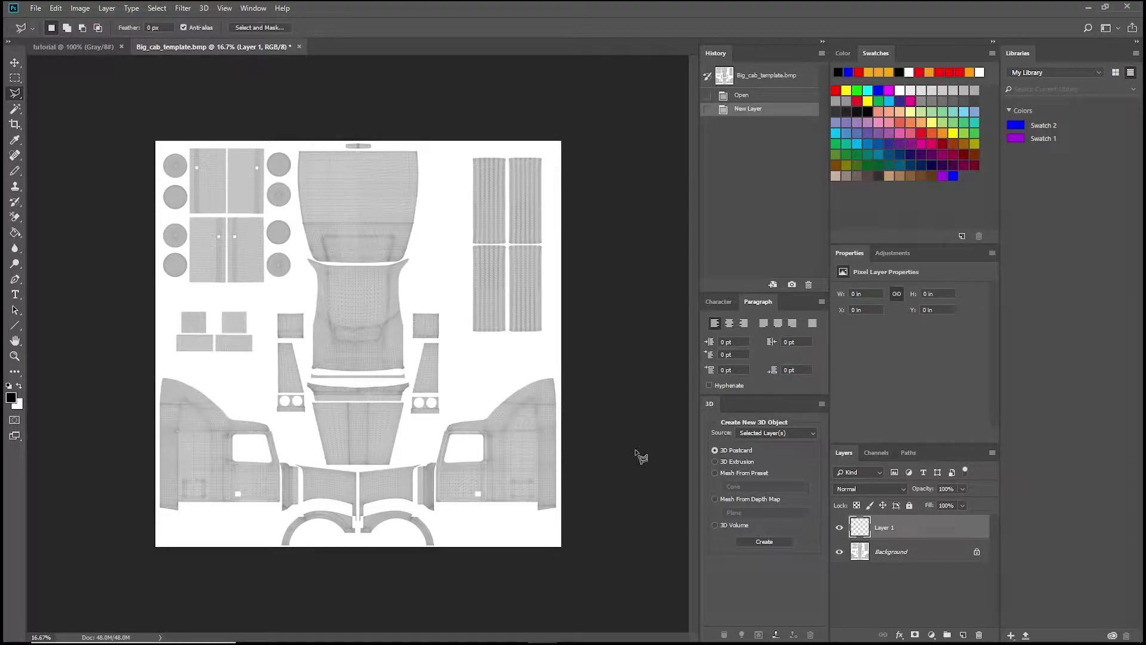
left_click(12, 84)
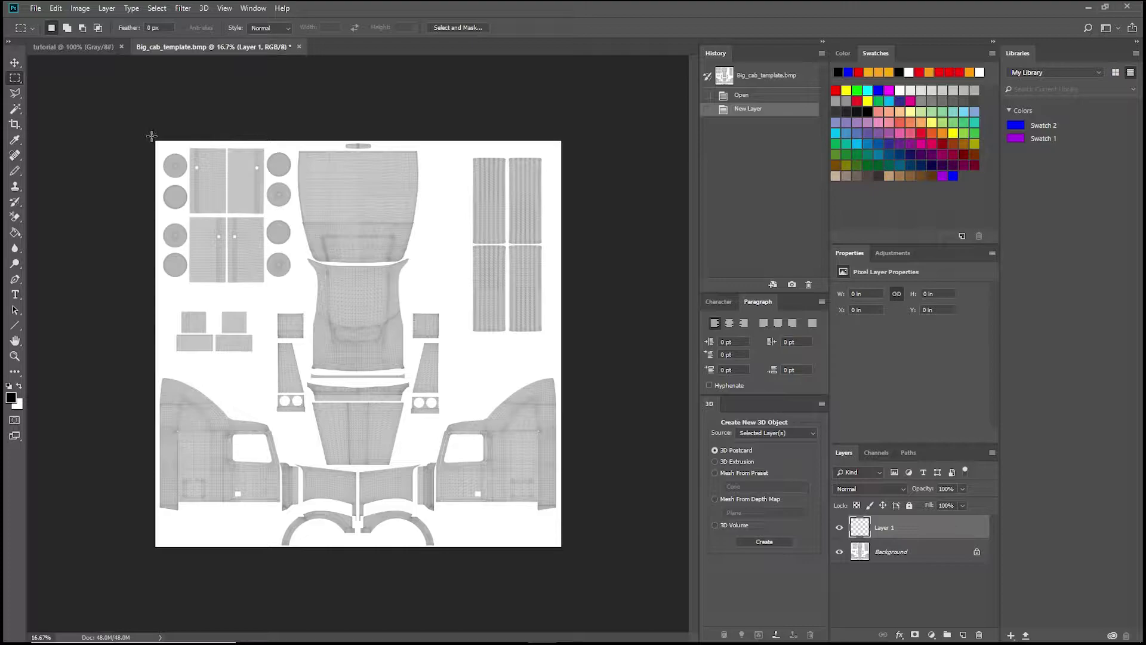
left_click_drag(152, 136, 581, 558)
Fill the selected canvas area on the new layer with a strong blue, about #1e15df, and deselect it
right_click(471, 404)
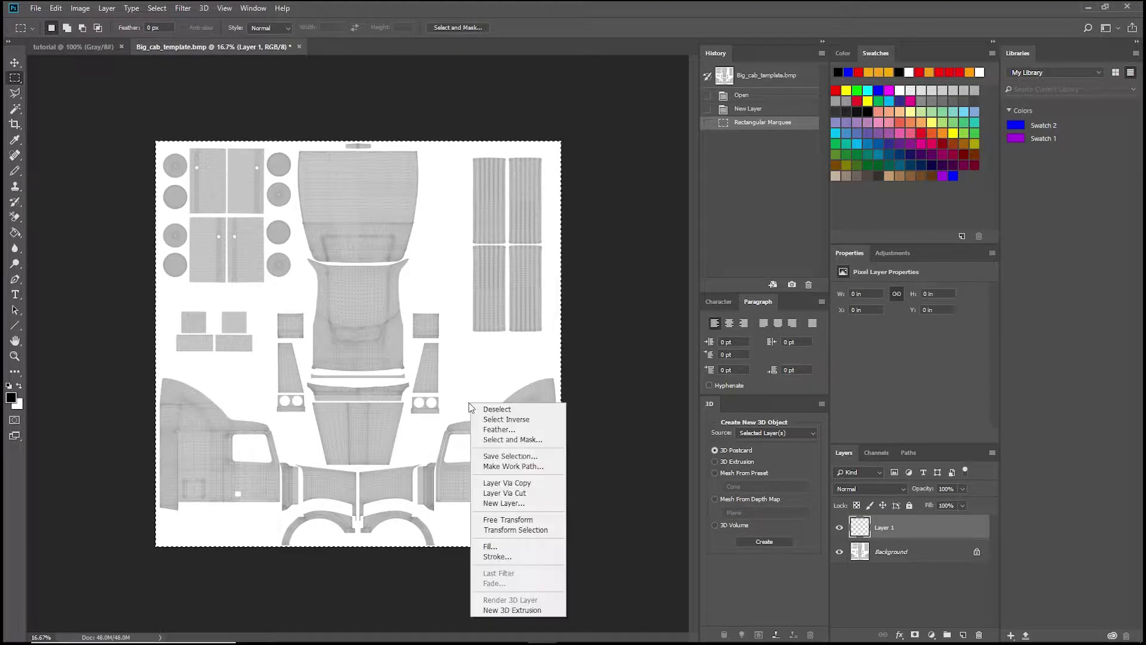
left_click(490, 546)
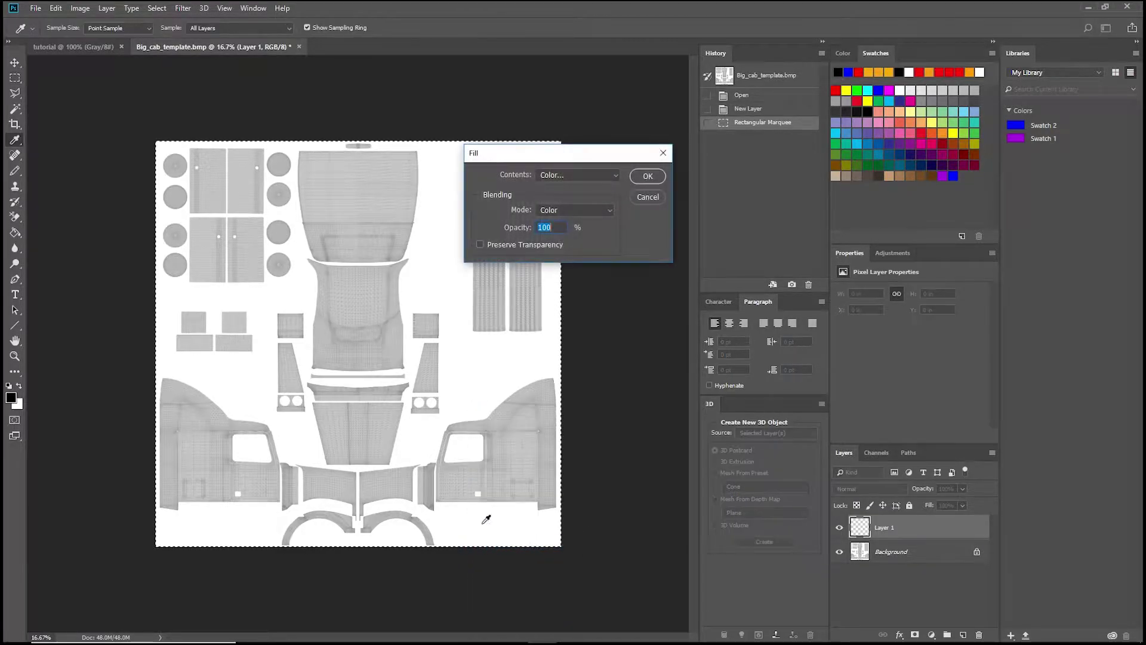
left_click(616, 173)
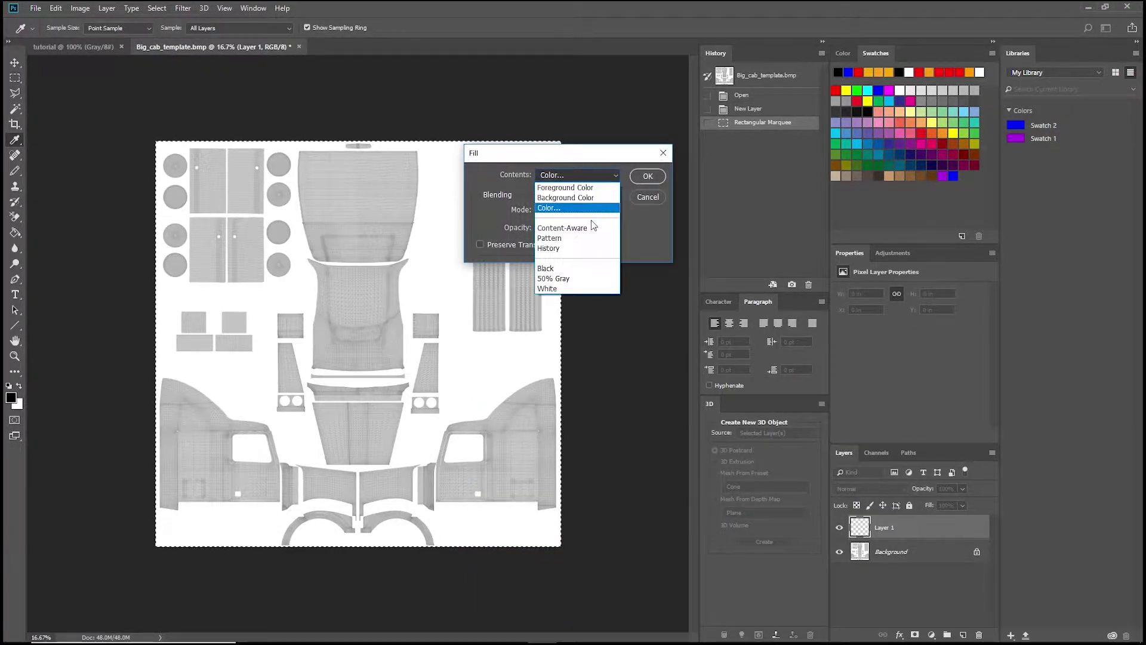
left_click(578, 210)
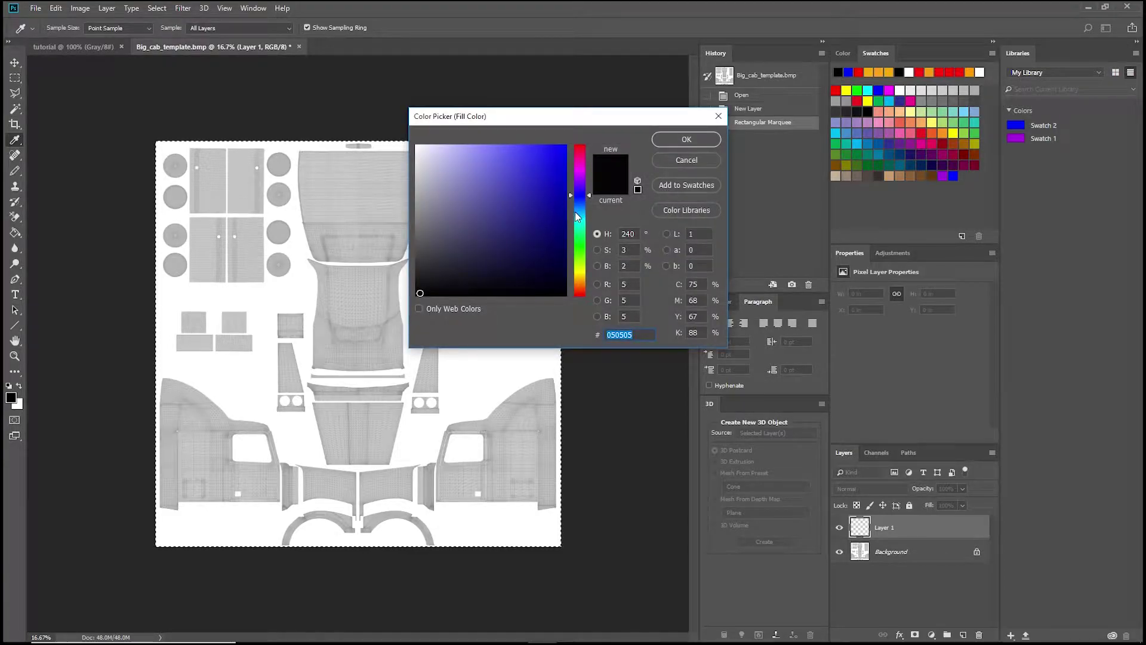
mouse_move(585, 191)
left_mouse_down()
mouse_move(583, 151)
mouse_move(578, 293)
mouse_move(577, 193)
left_mouse_up()
left_click_drag(521, 192, 546, 176)
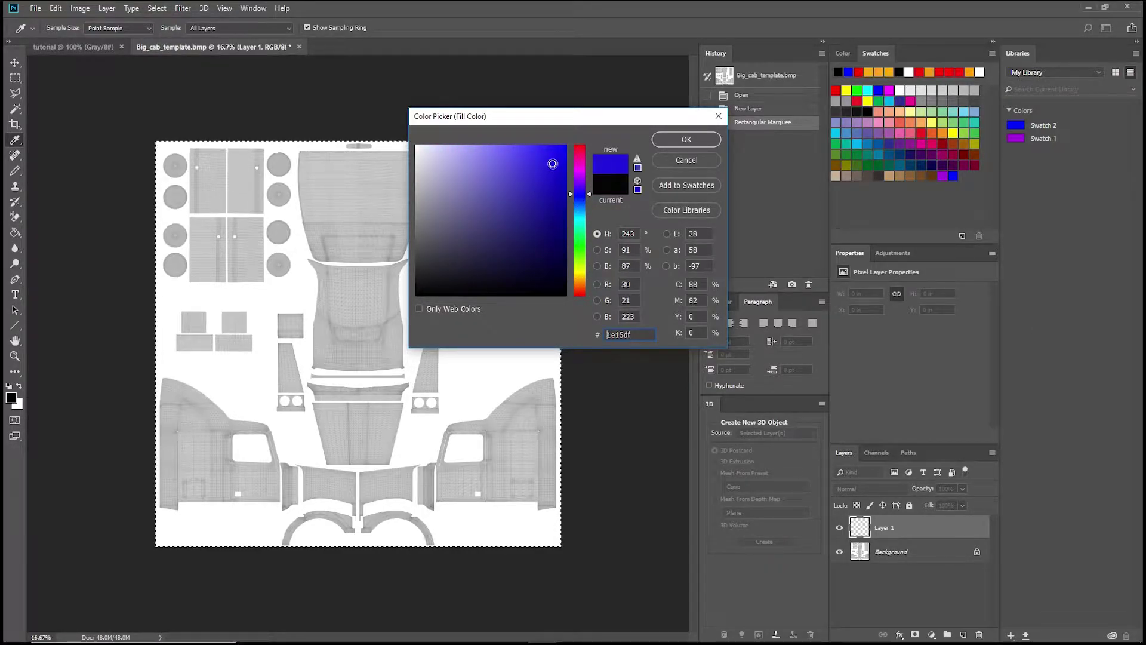
left_click(667, 141)
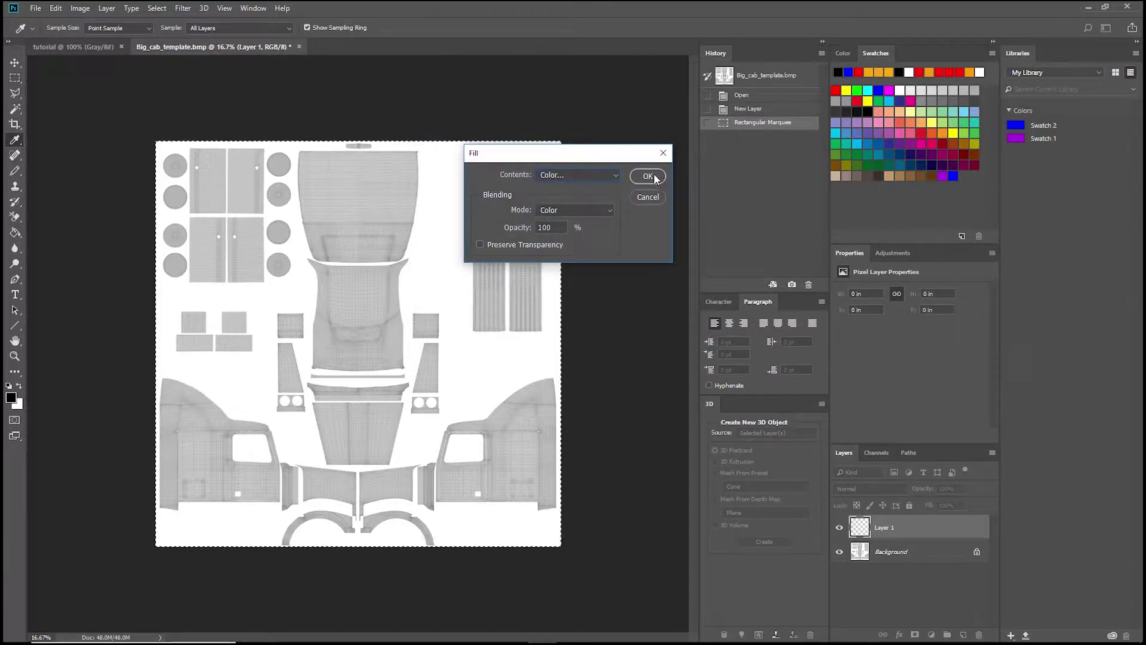
left_click(653, 176)
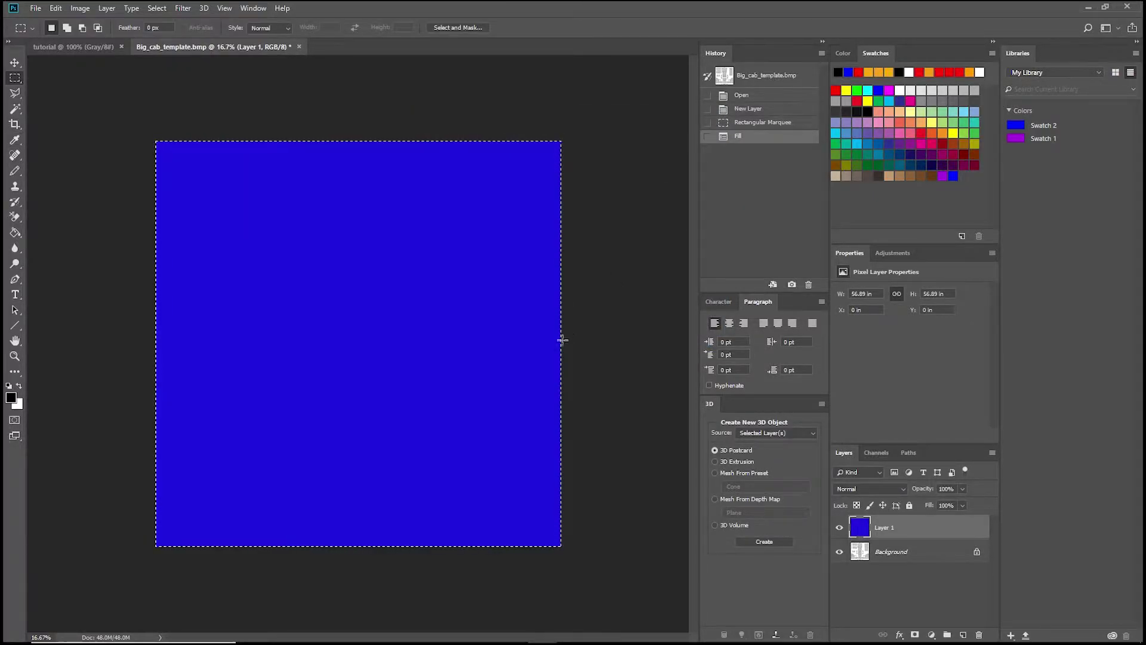
right_click(400, 328)
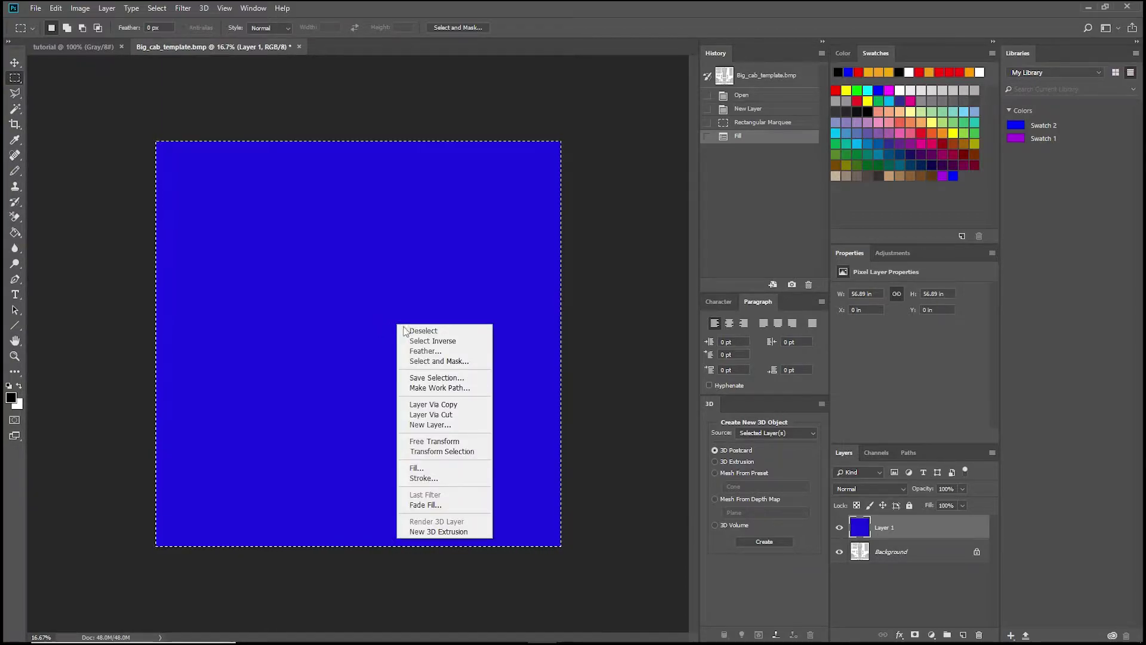
left_click(410, 331)
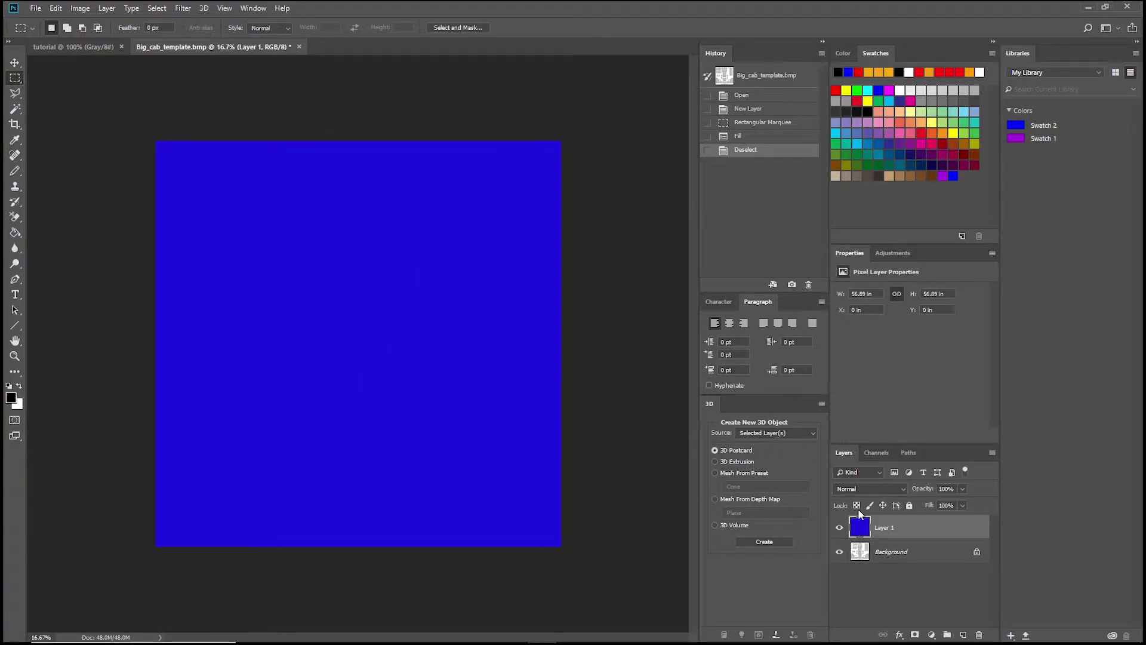
Lower the opacity of the blue Layer 1 to 33% so the template shows through
left_click(904, 556)
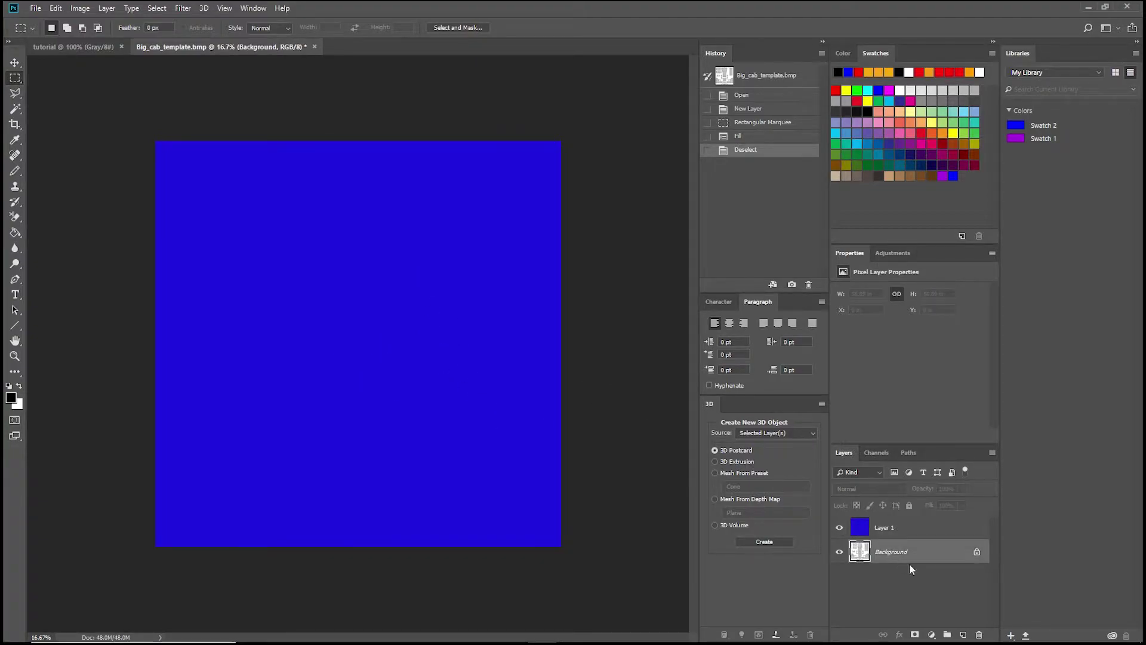
left_click(899, 530)
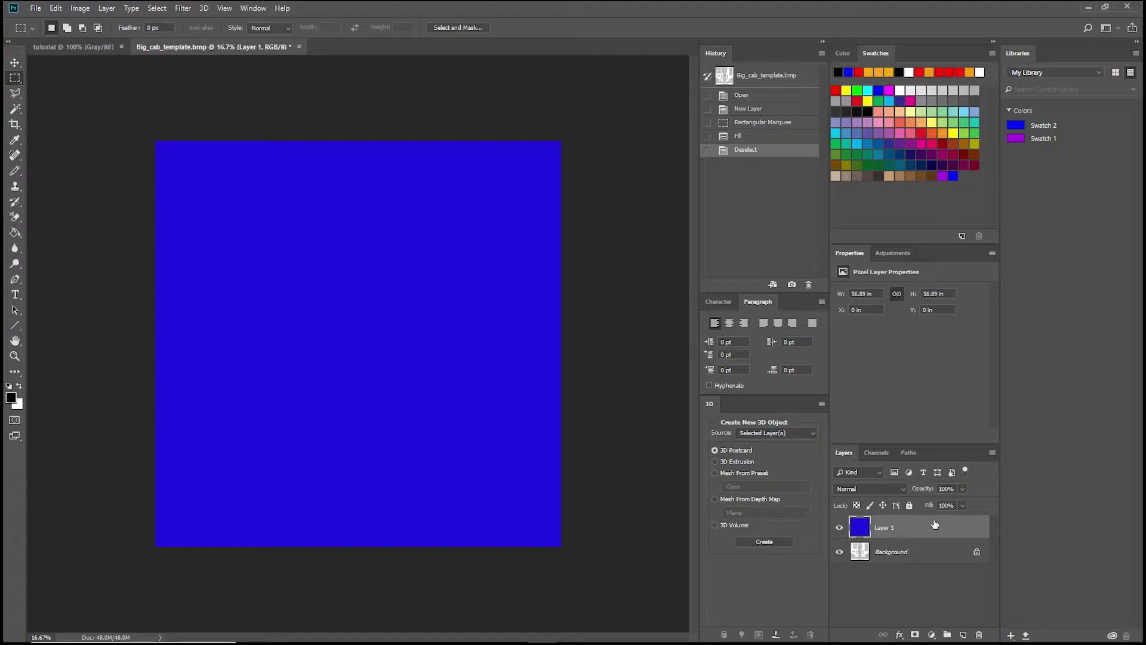
left_click(962, 489)
left_click(957, 502)
mouse_move(936, 505)
left_mouse_down()
mouse_move(889, 508)
mouse_move(926, 503)
left_mouse_up()
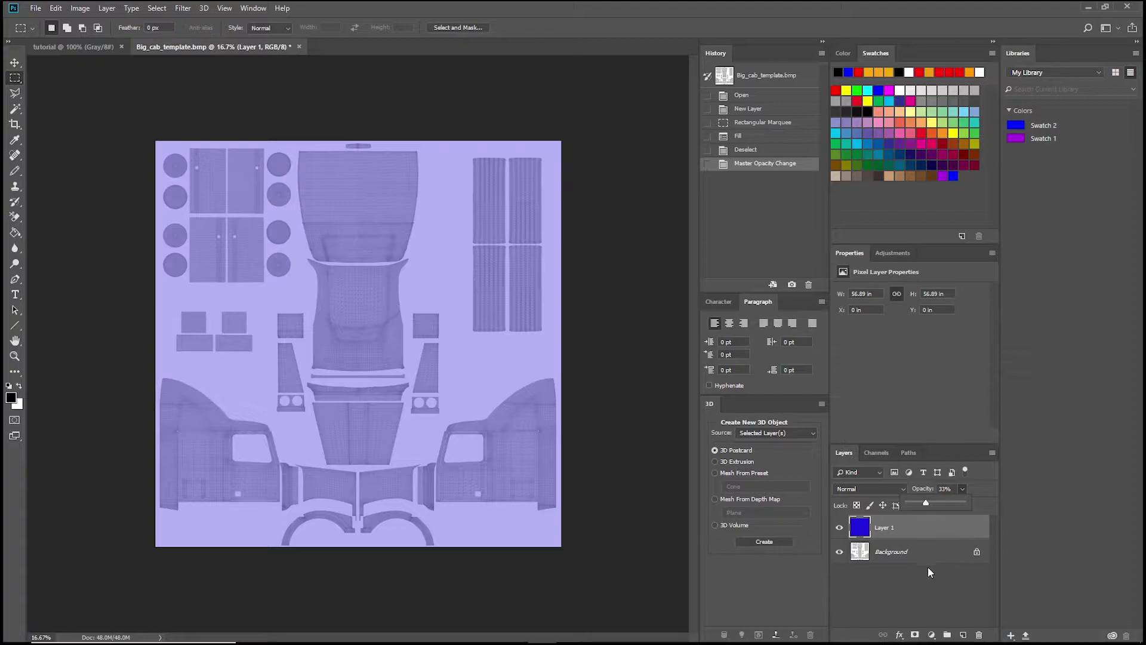
Add a layer above the blue Layer 1 and outline a zigzag lightning stripe across the right-hand cab side and hood with the Polygonal Lasso
left_click(963, 635)
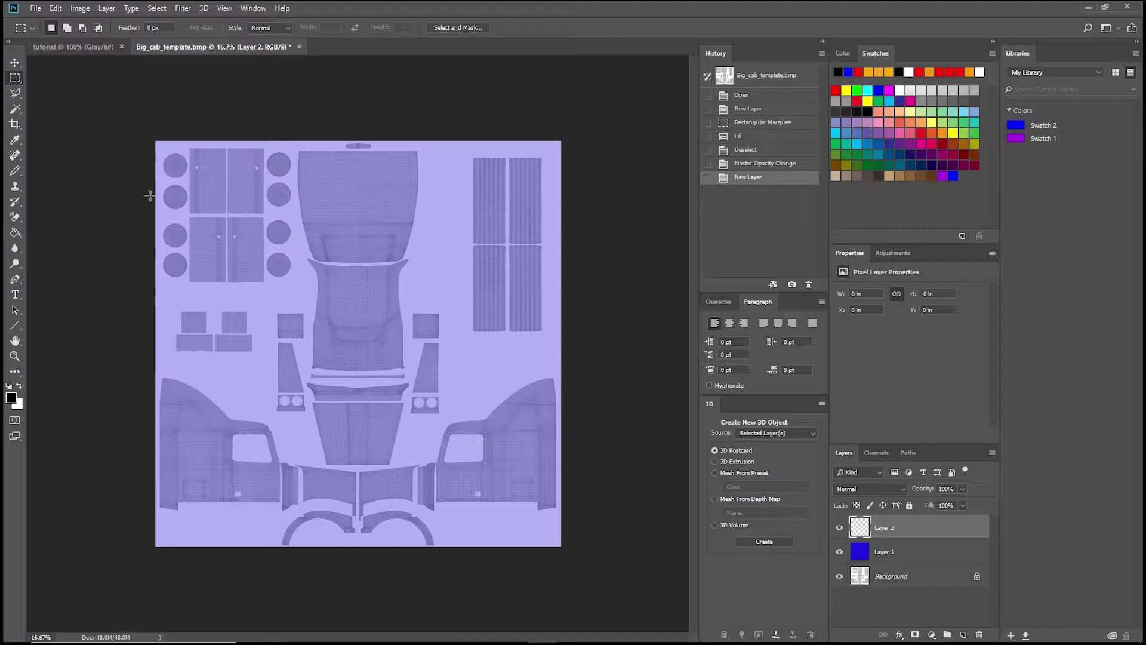
left_click(15, 93)
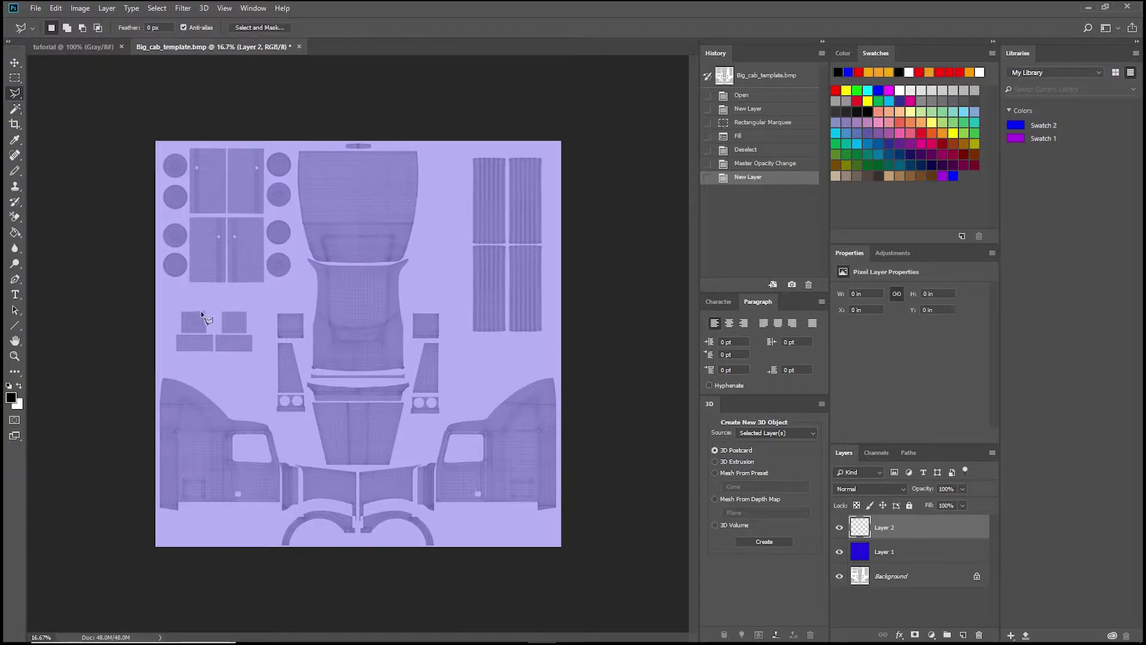
left_click(15, 357)
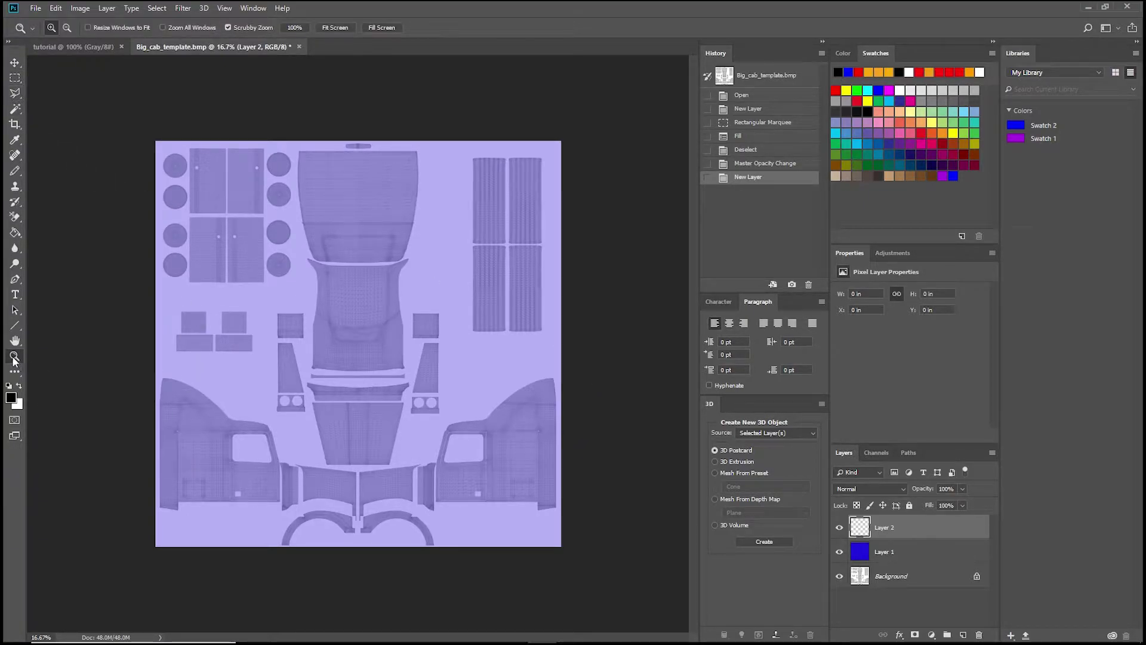
right_click(217, 380)
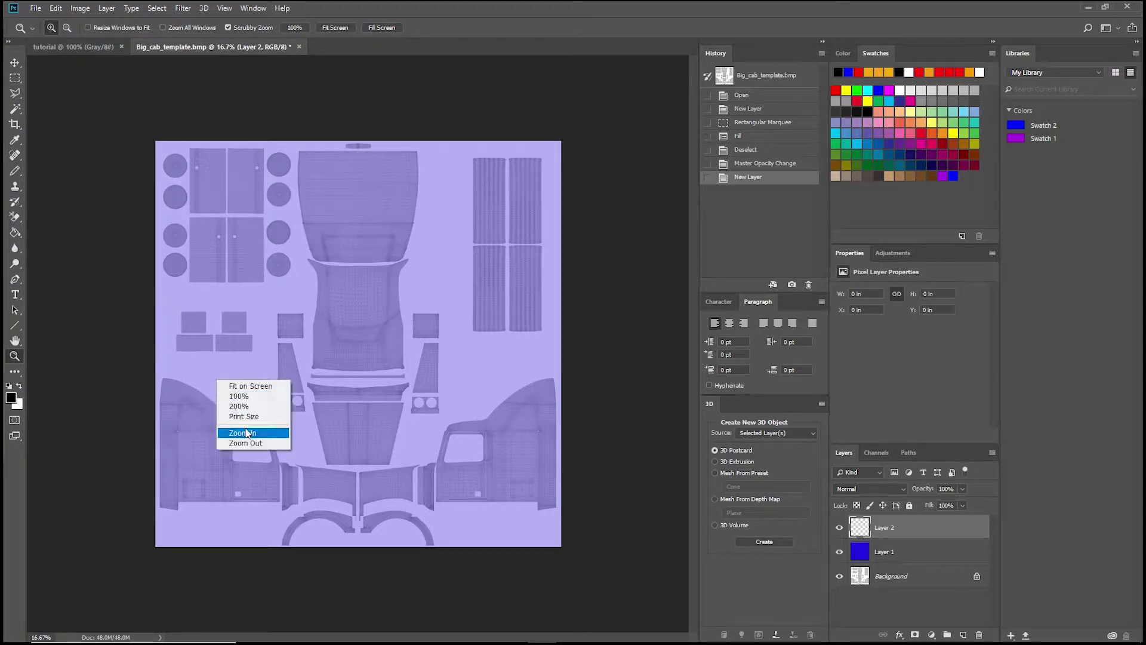
left_click(244, 433)
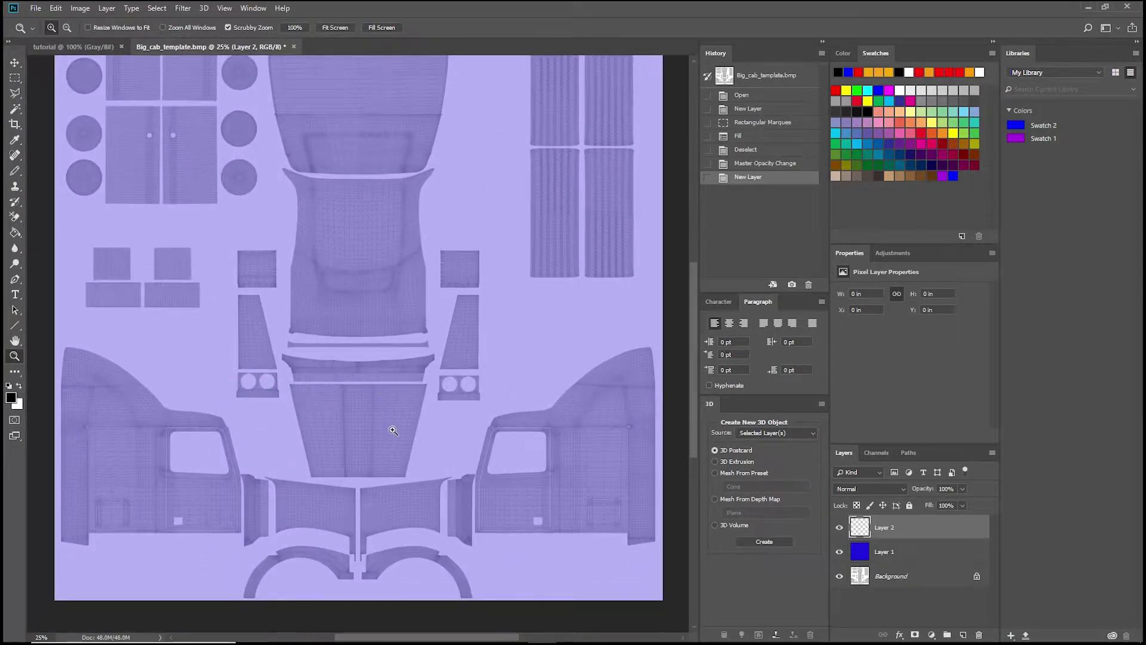
left_click(16, 94)
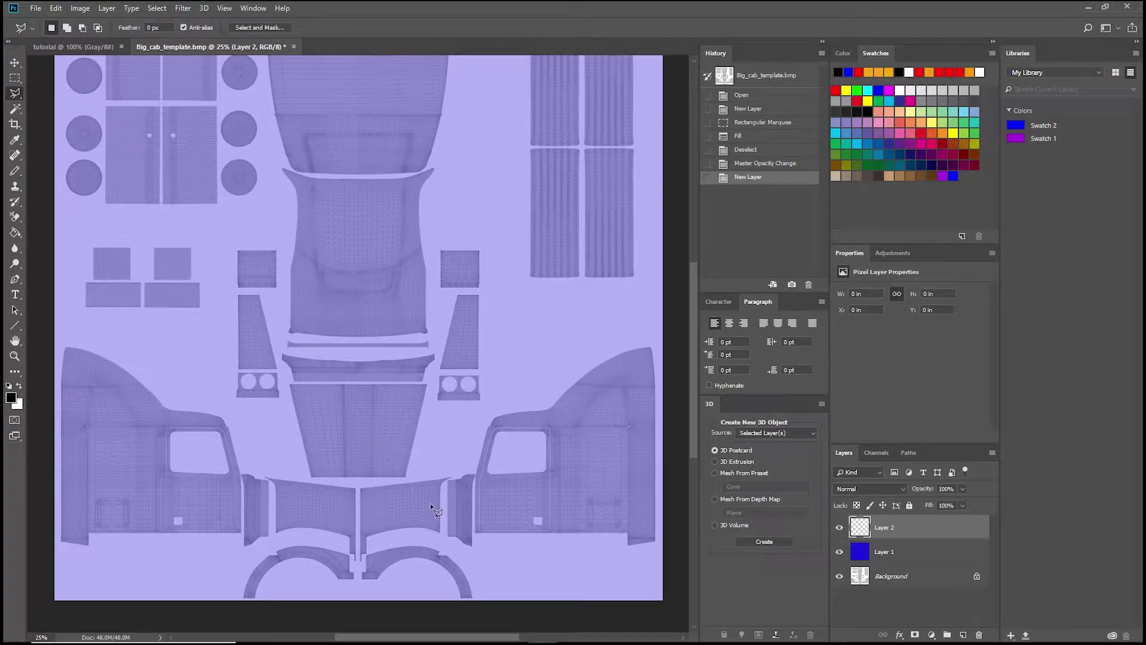
left_click(360, 511)
left_click(642, 511)
left_click(592, 461)
left_click(644, 452)
left_click(563, 454)
left_click(612, 499)
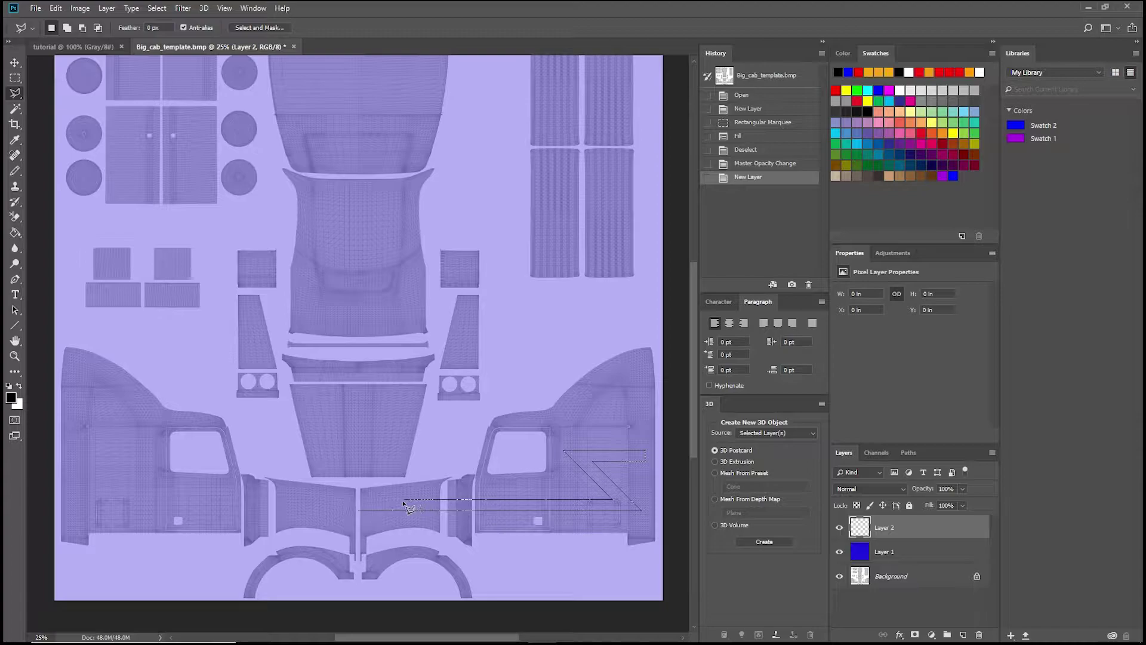
left_click(404, 500)
left_click(412, 491)
left_click(360, 510)
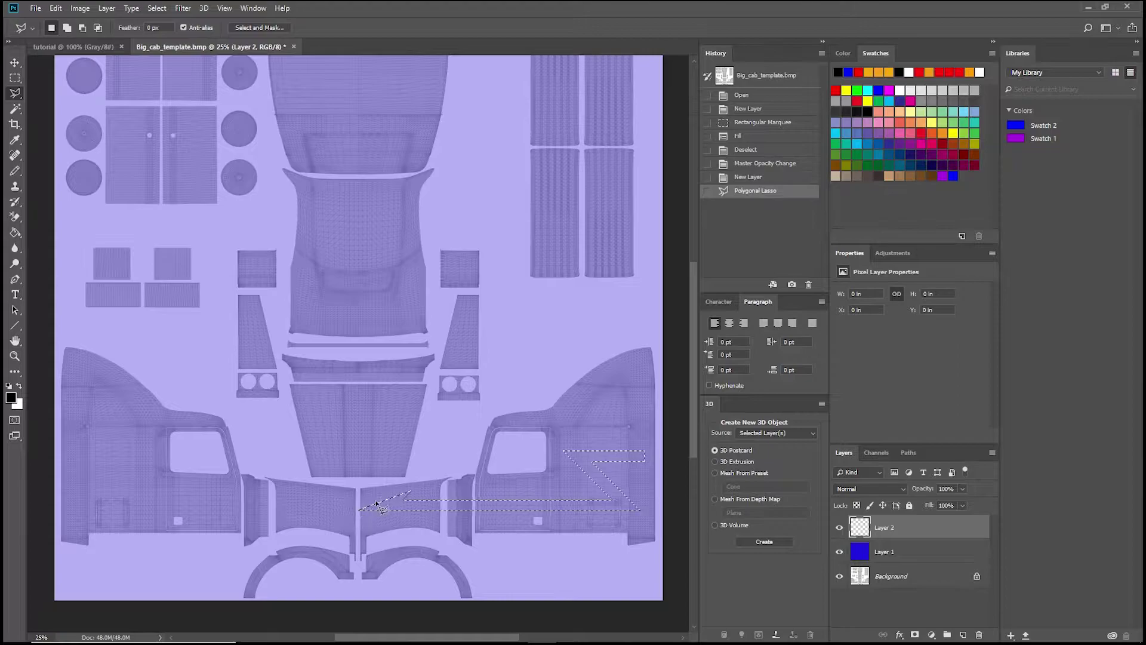
Fill the lightning stripe selection with light gray #afaeaf at 100% opacity and deselect it
right_click(382, 509)
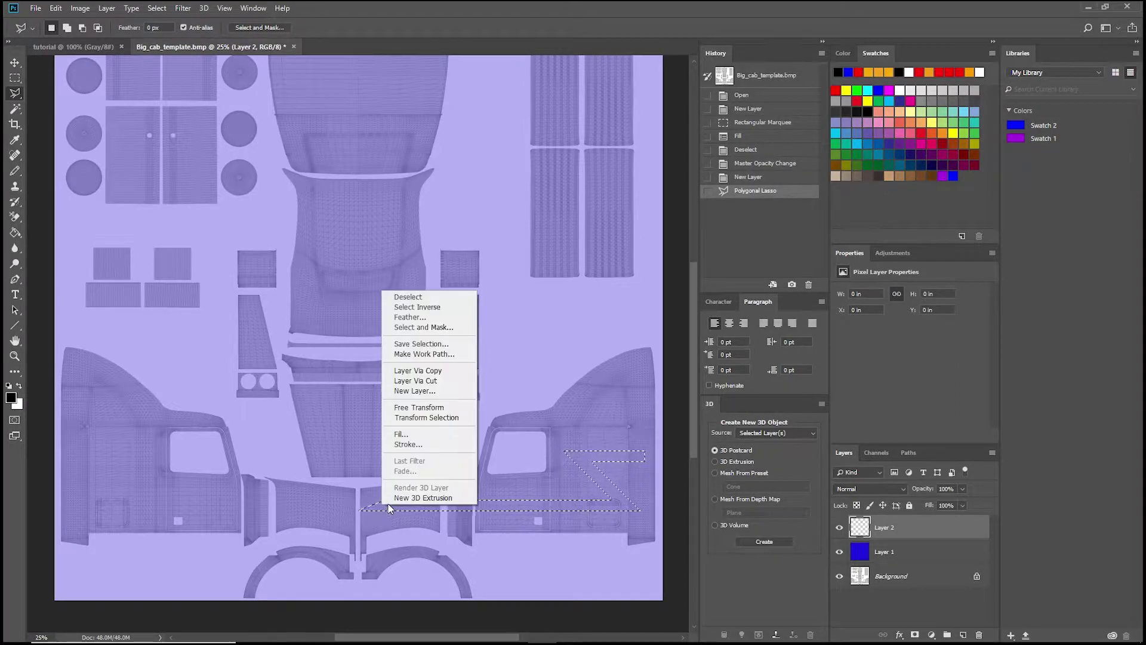
left_click(408, 438)
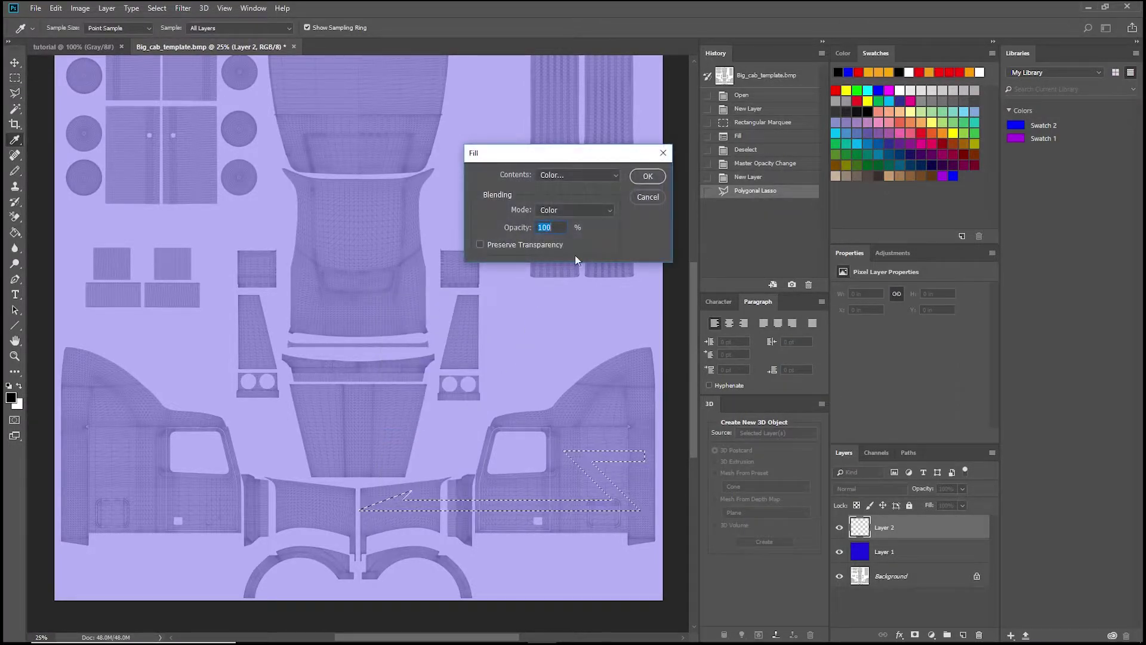
left_click(617, 177)
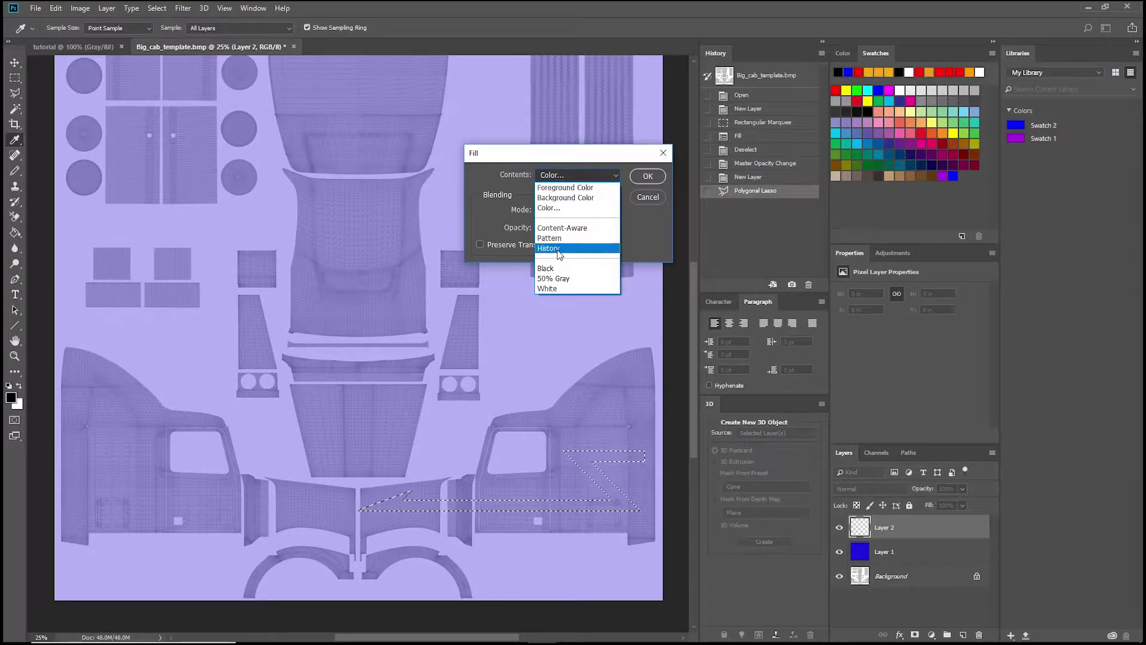
left_click(566, 210)
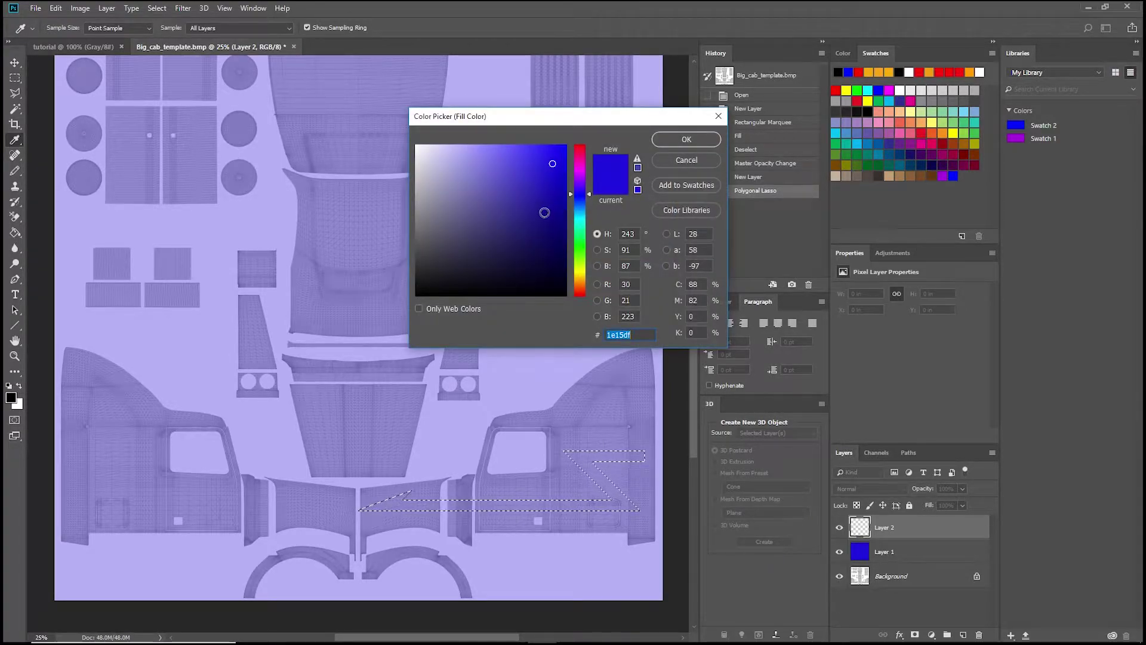
left_click_drag(571, 187, 578, 162)
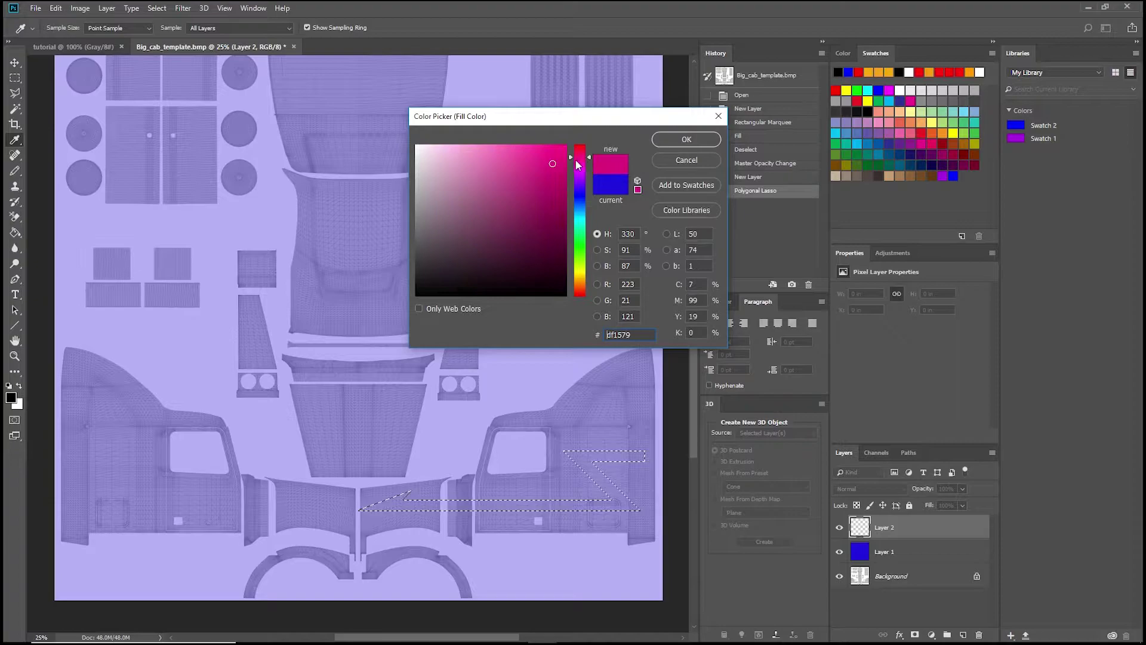
left_click(467, 188)
left_click_drag(467, 188, 416, 192)
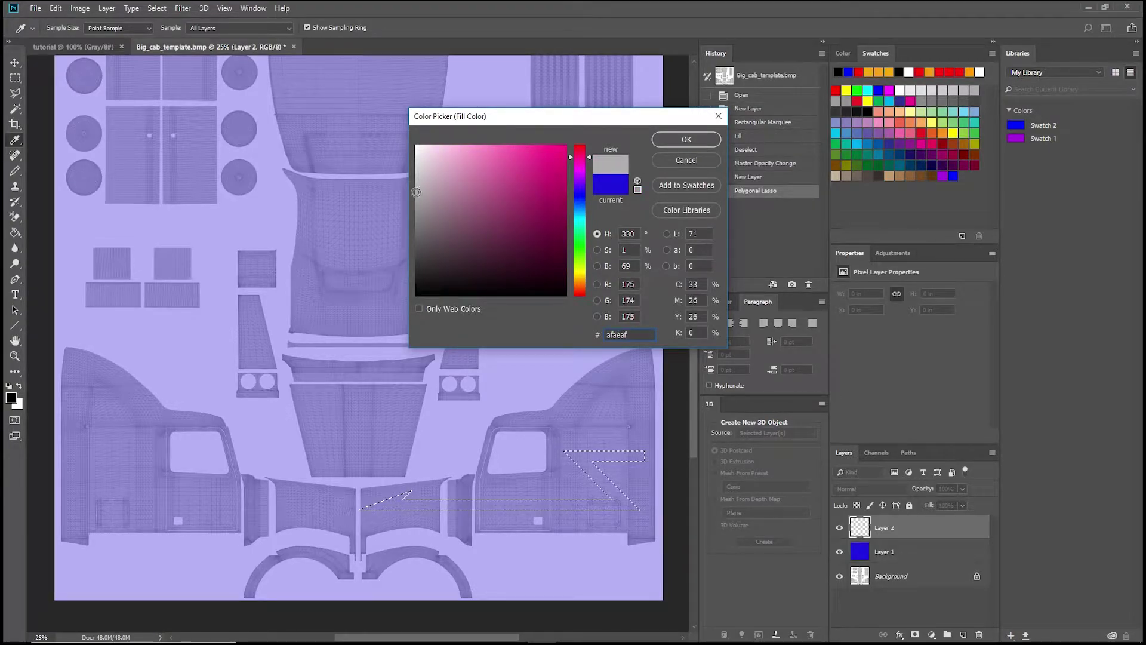
left_click(690, 139)
left_click(648, 176)
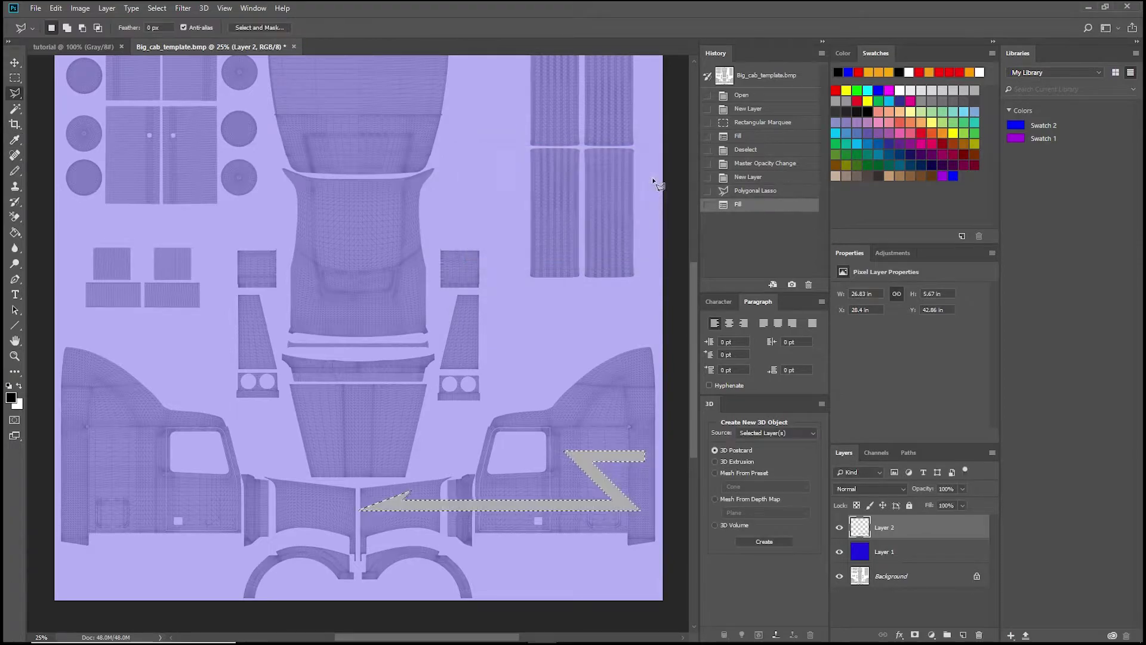
right_click(611, 507)
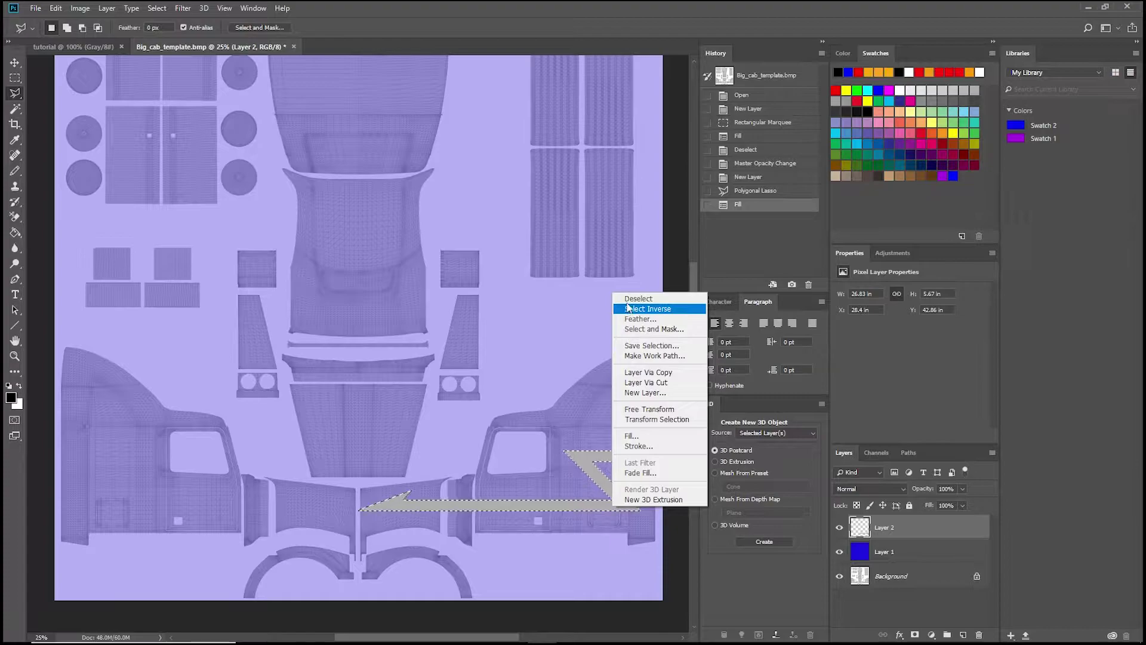
left_click(632, 299)
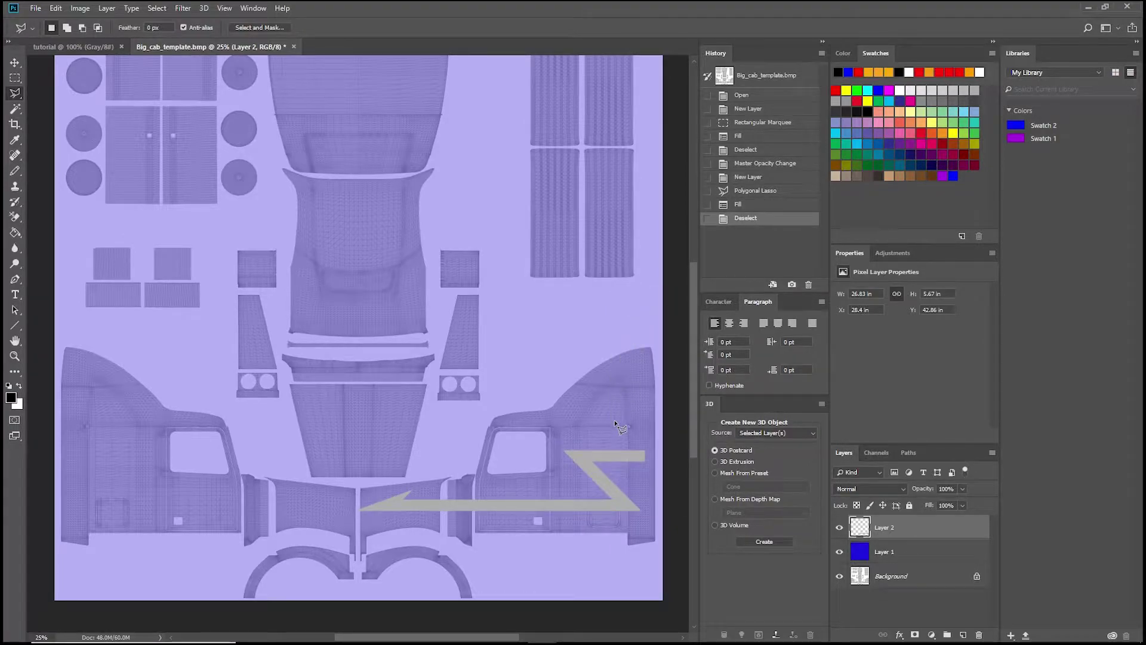
Duplicate the gray stripe onto its own layer and flip the copy horizontally with Free Transform
left_click(353, 511)
key("Escape")
key("ctrl+v")
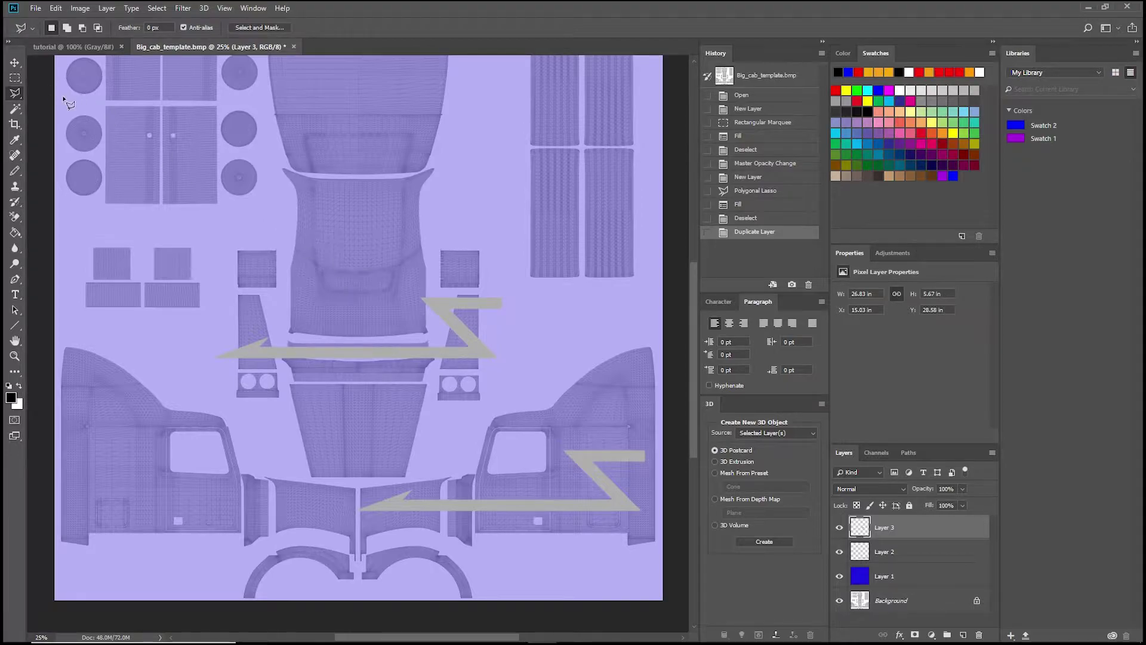
right_click(352, 338)
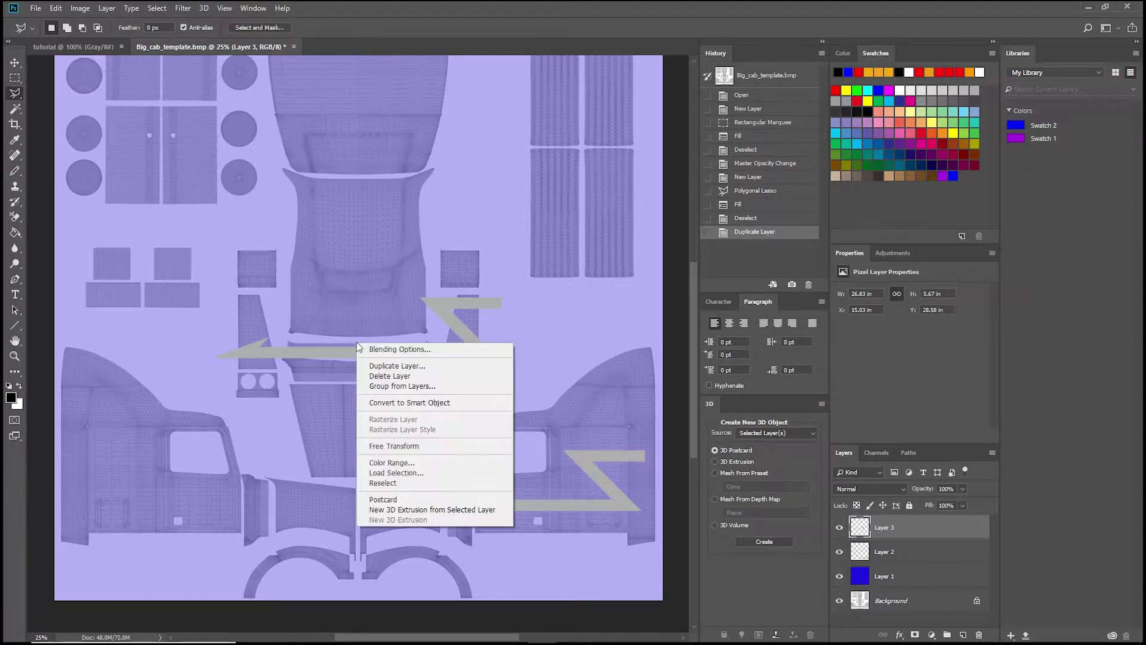
left_click(400, 446)
left_click_drag(449, 332, 439, 388)
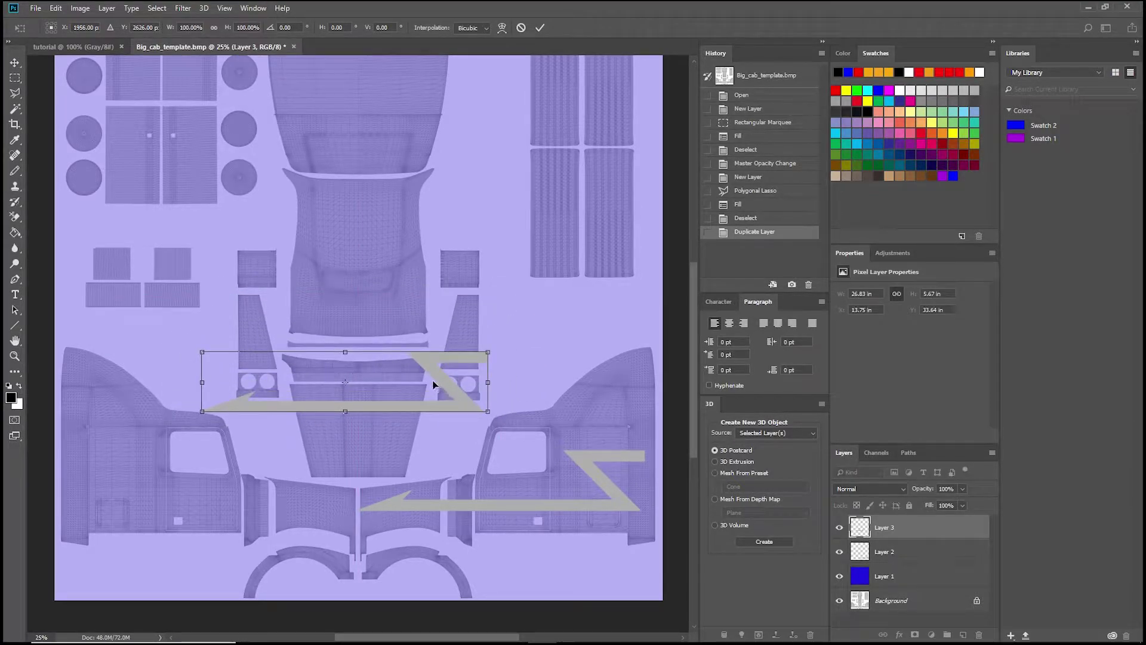
right_click(428, 382)
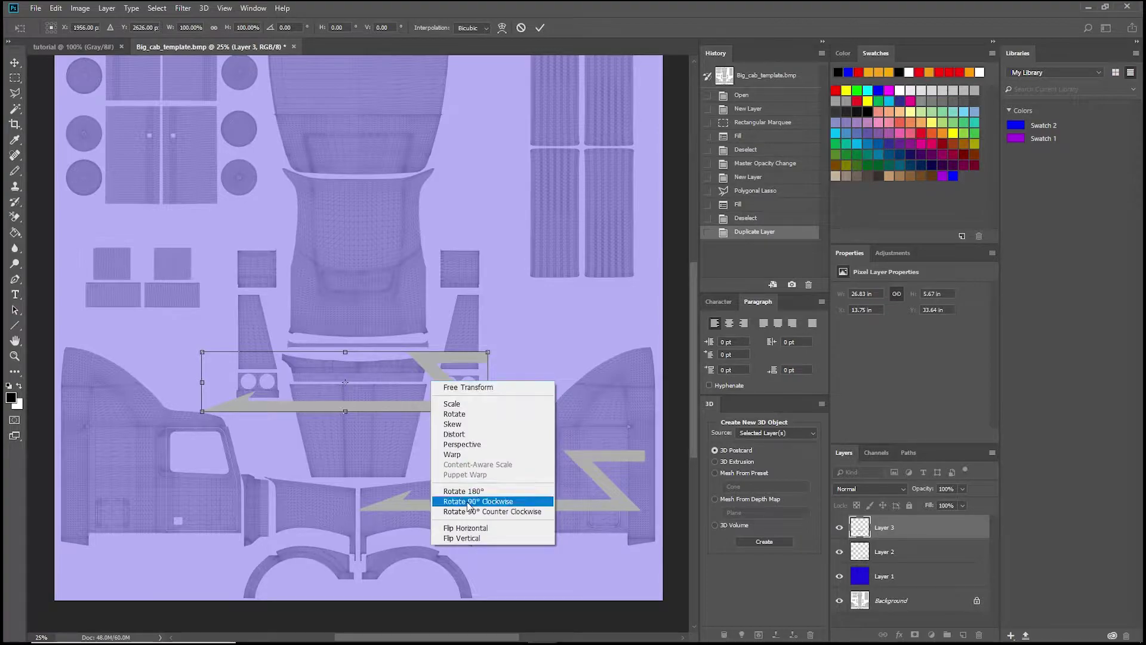
left_click(468, 526)
Position the flipped stripe over the opposite cab side and hood half, mirroring the original, and apply the transform
left_click_drag(429, 382, 292, 478)
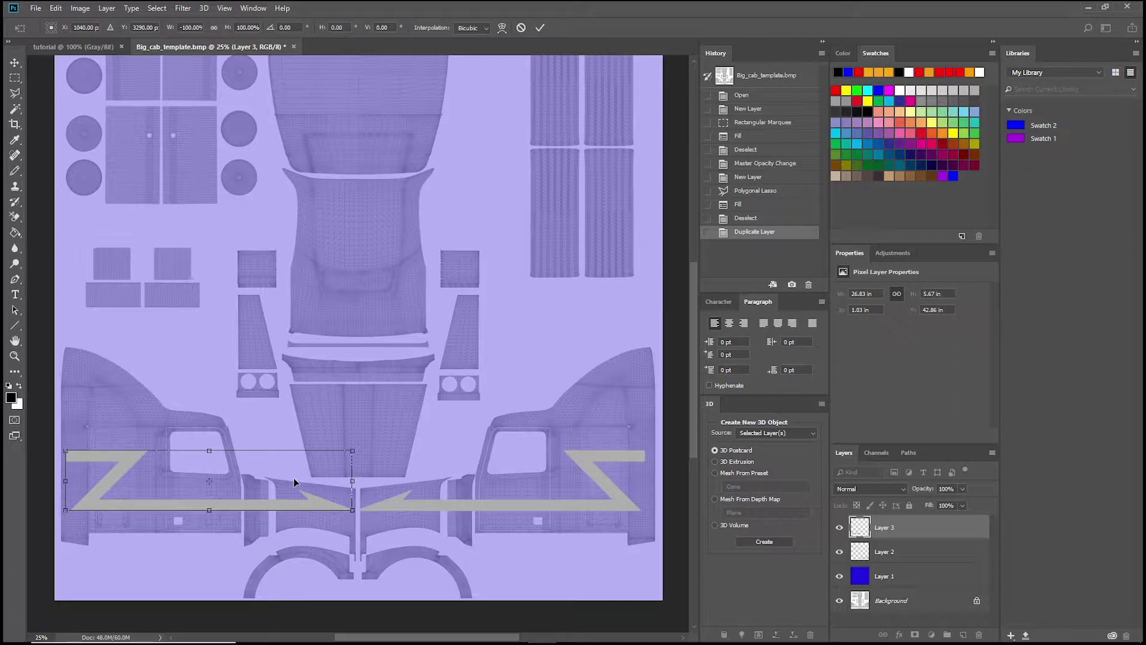
key("Right")
key("Right")
key("Right")
key("Right")
key("Up")
key("Up")
key("Up")
key("Up")
key("Down")
key("Down")
key("Down")
key("Down")
left_click_drag(293, 479, 292, 478)
key("Return")
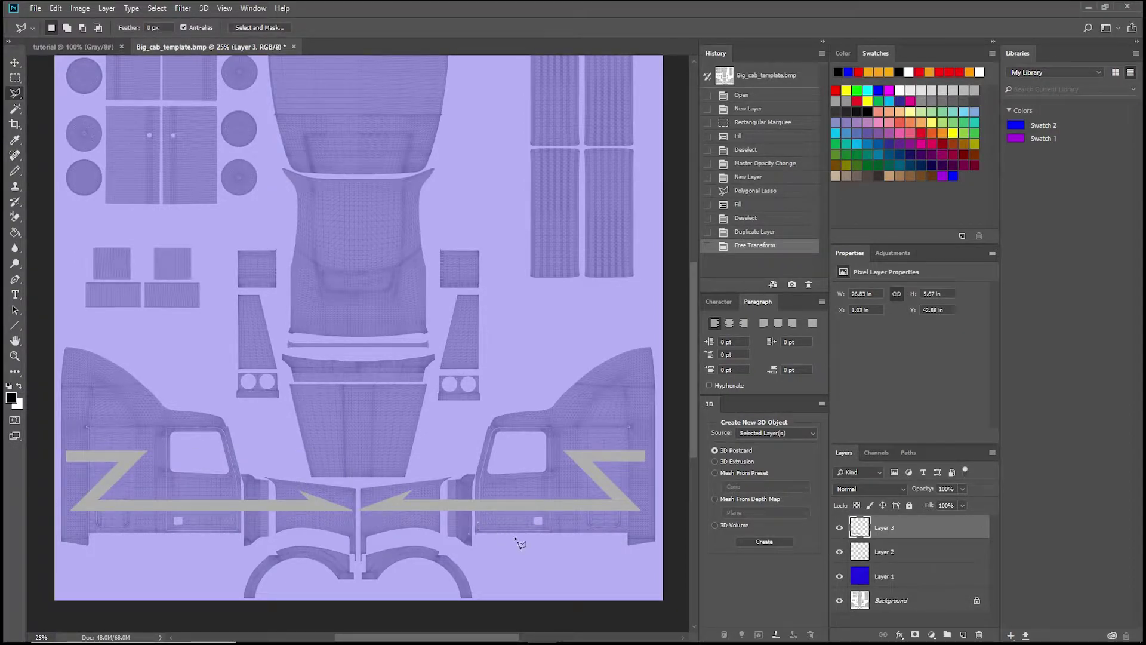
Merge the copied stripe down into Layer 2 and toggle the merged layer's visibility to check both stripes
right_click(885, 529)
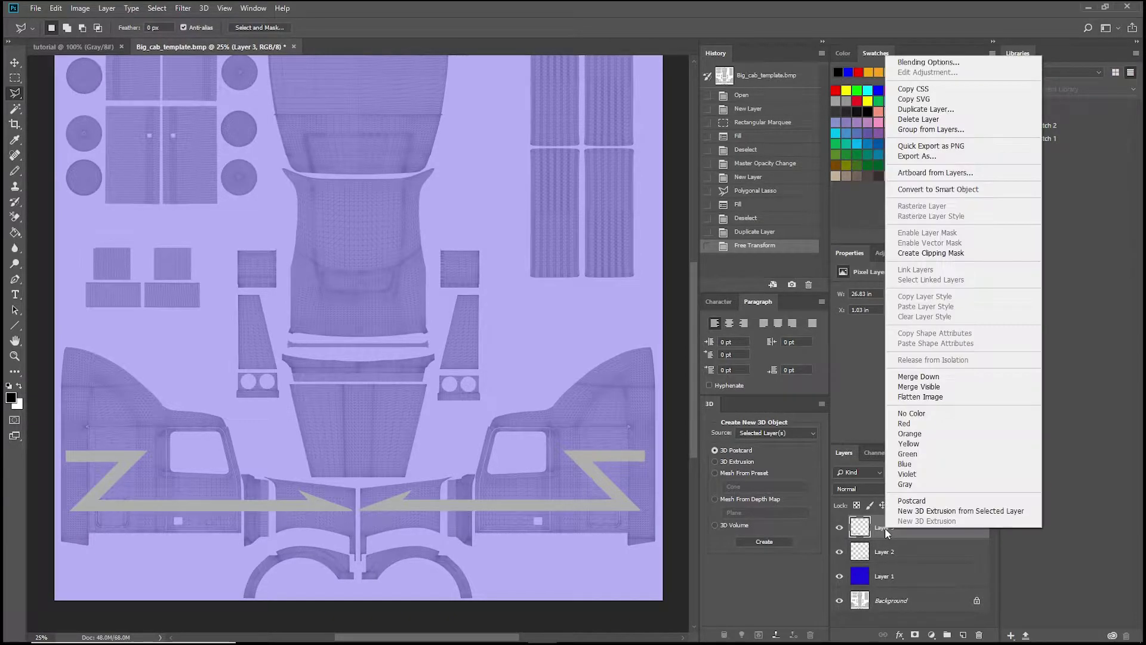
left_click(909, 380)
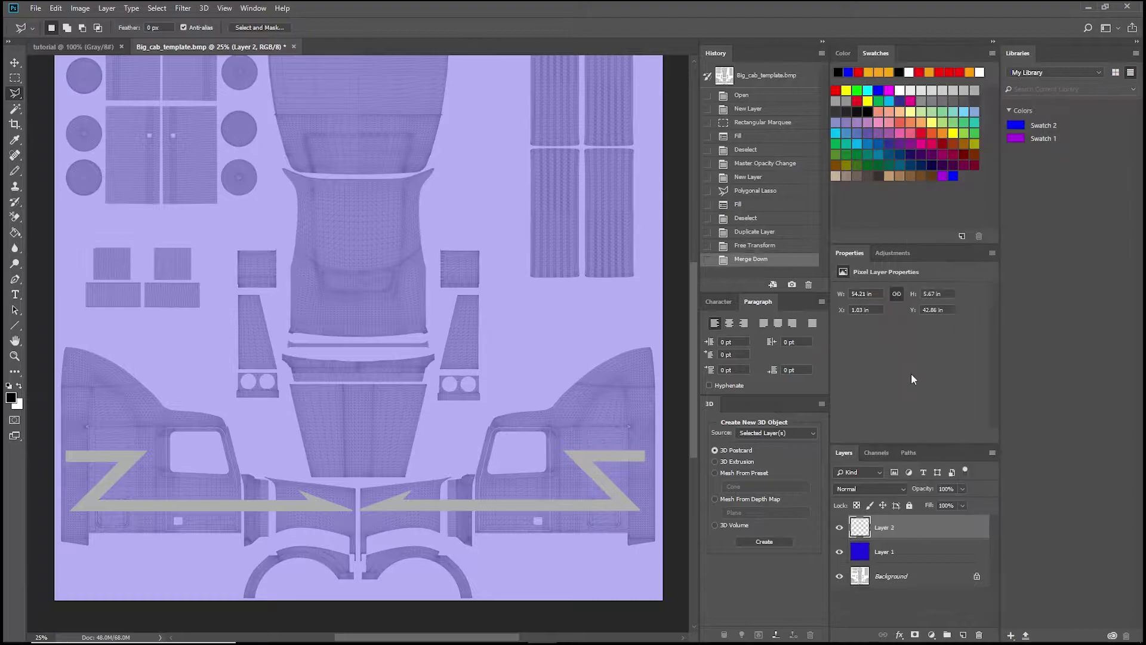
left_click(840, 528)
left_click(840, 528)
left_click(840, 528)
left_click(839, 529)
left_click(840, 528)
left_click(840, 528)
Add a new layer above the stripes and set the Horizontal Type tool's font to Segoe UI Emoji
left_click(961, 635)
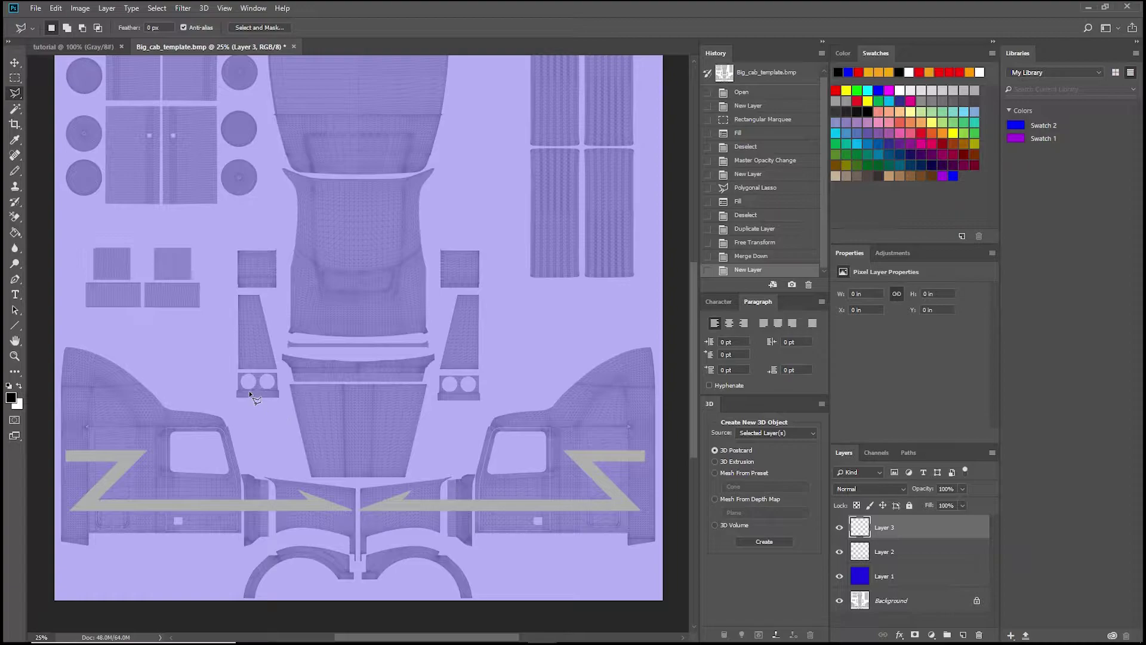
left_click(17, 295)
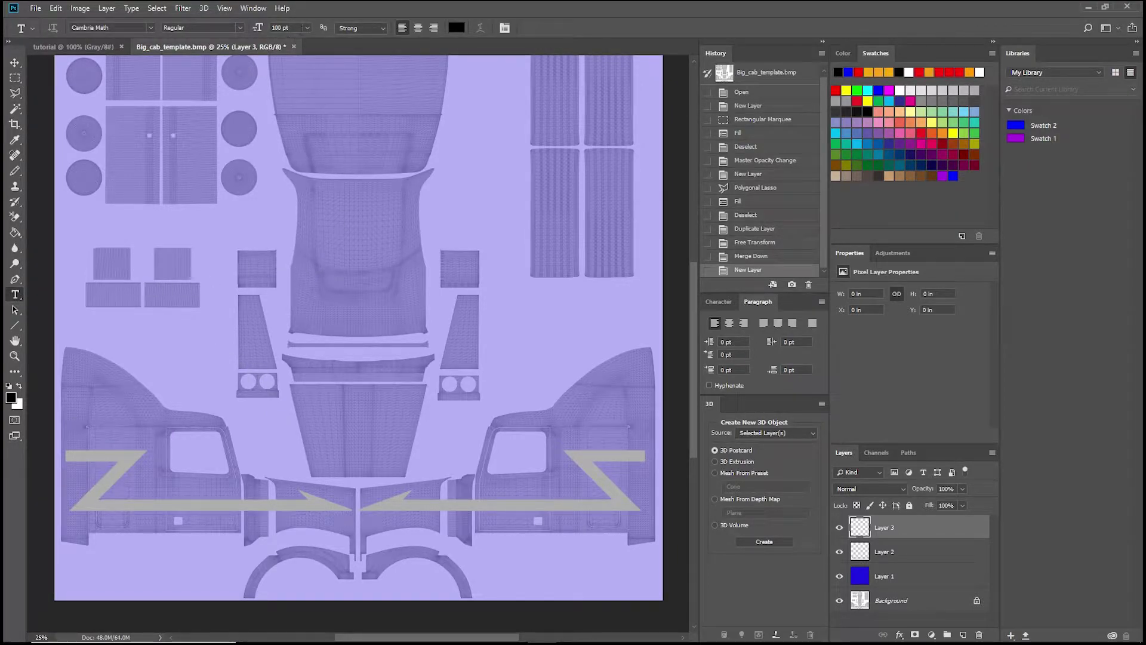
left_click(305, 28)
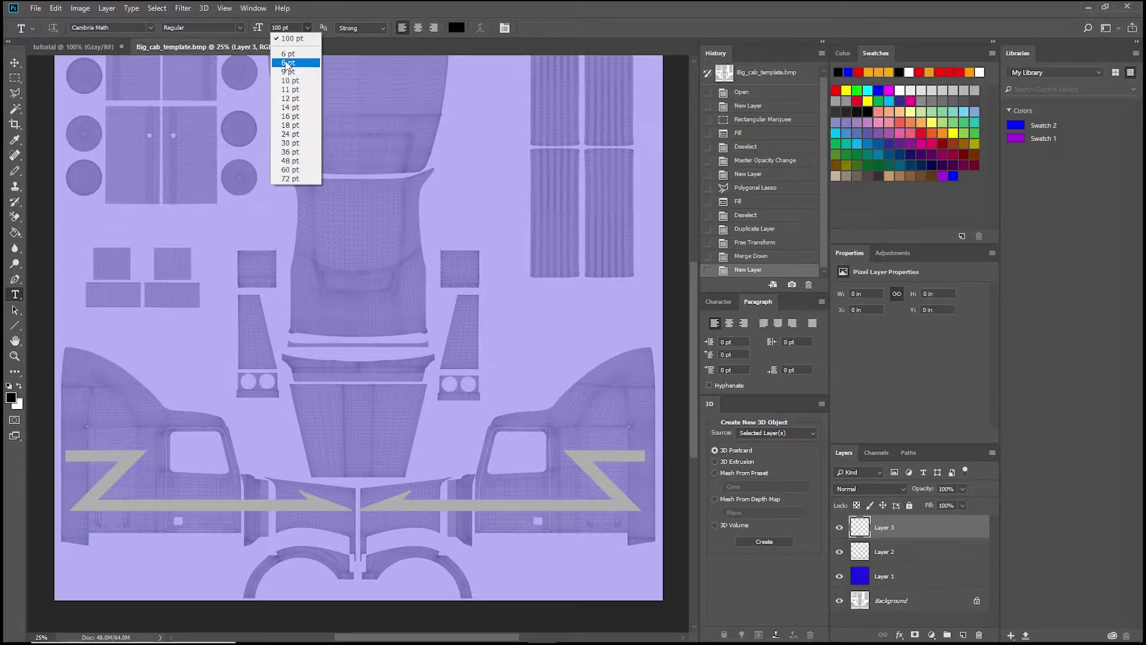
left_click(307, 28)
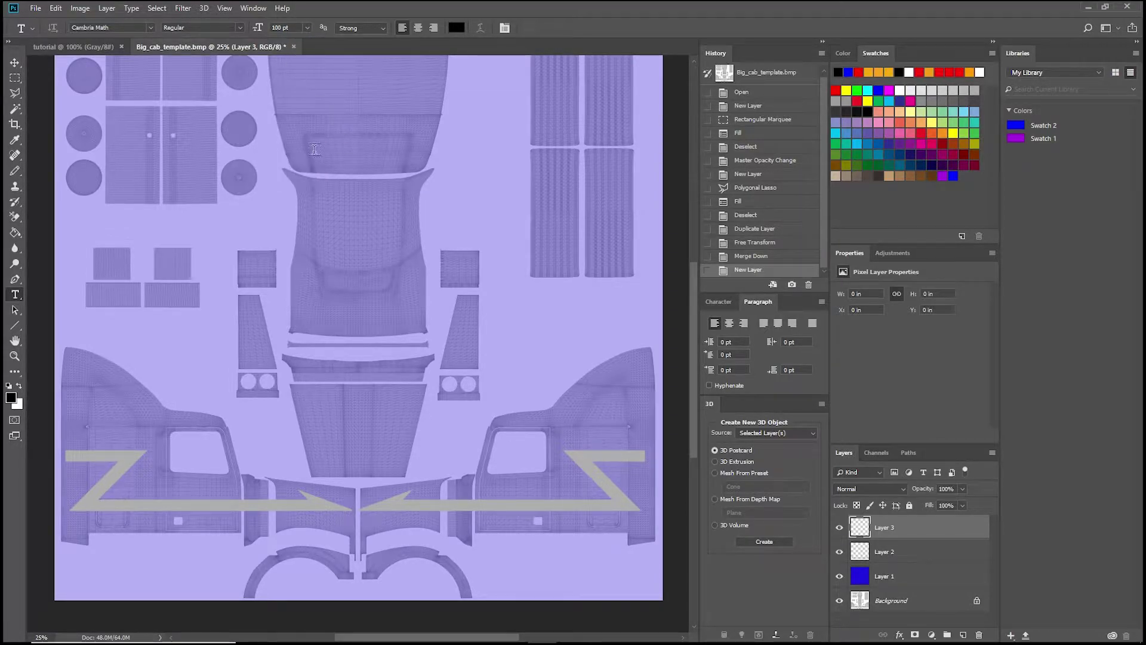
left_click(150, 28)
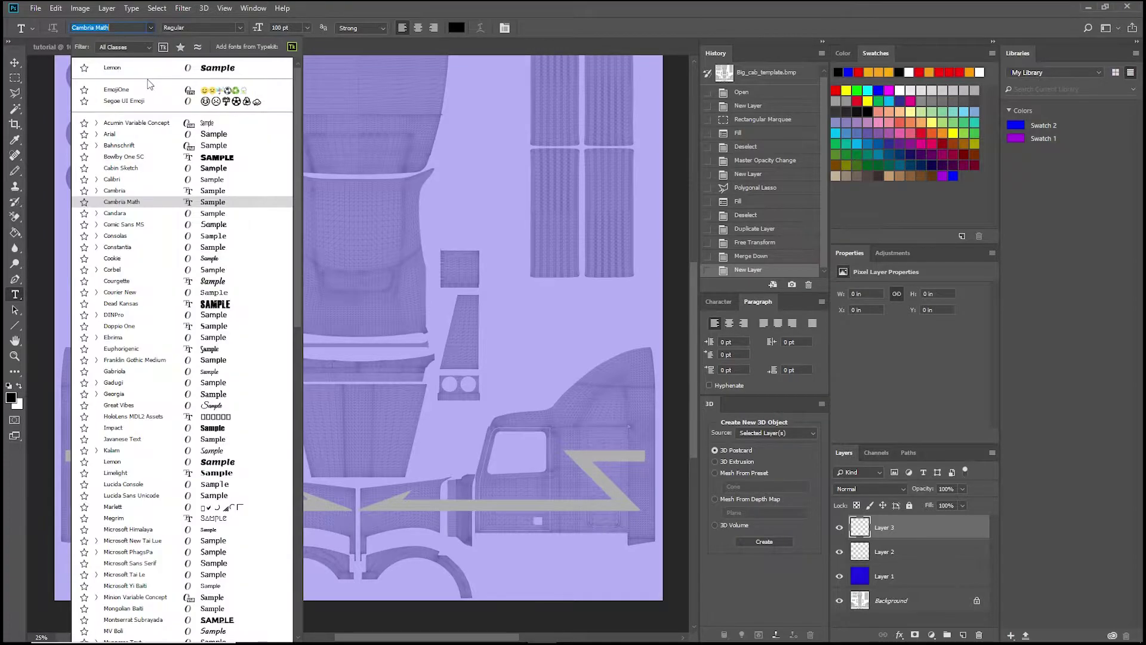
scroll(154, 227, "down", 2)
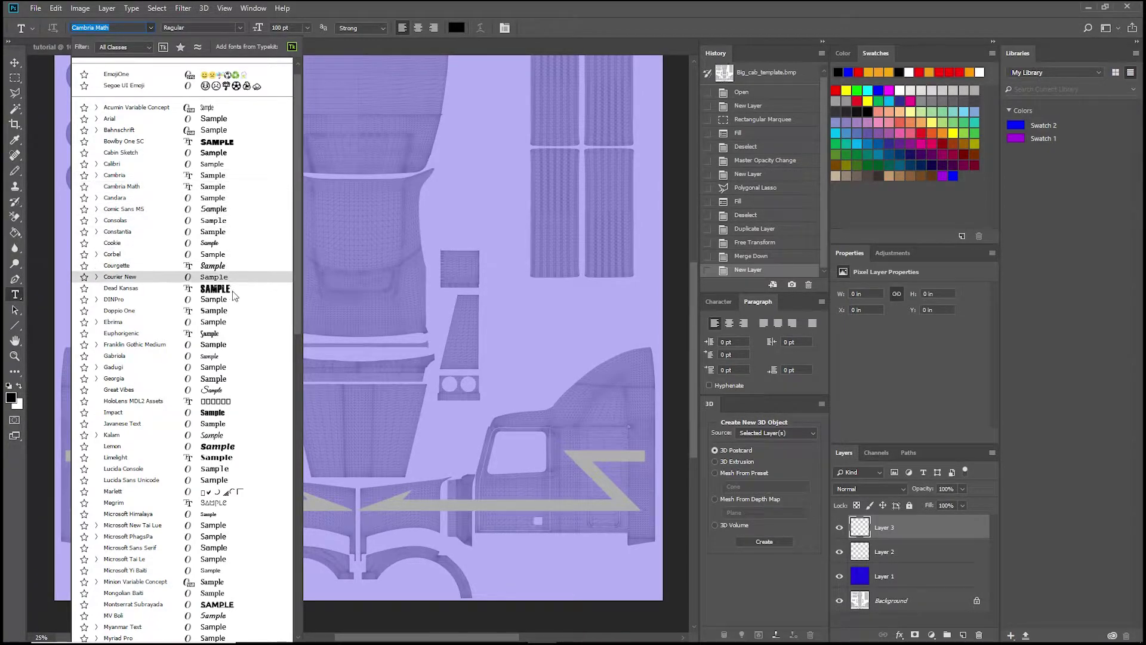
left_click(151, 27)
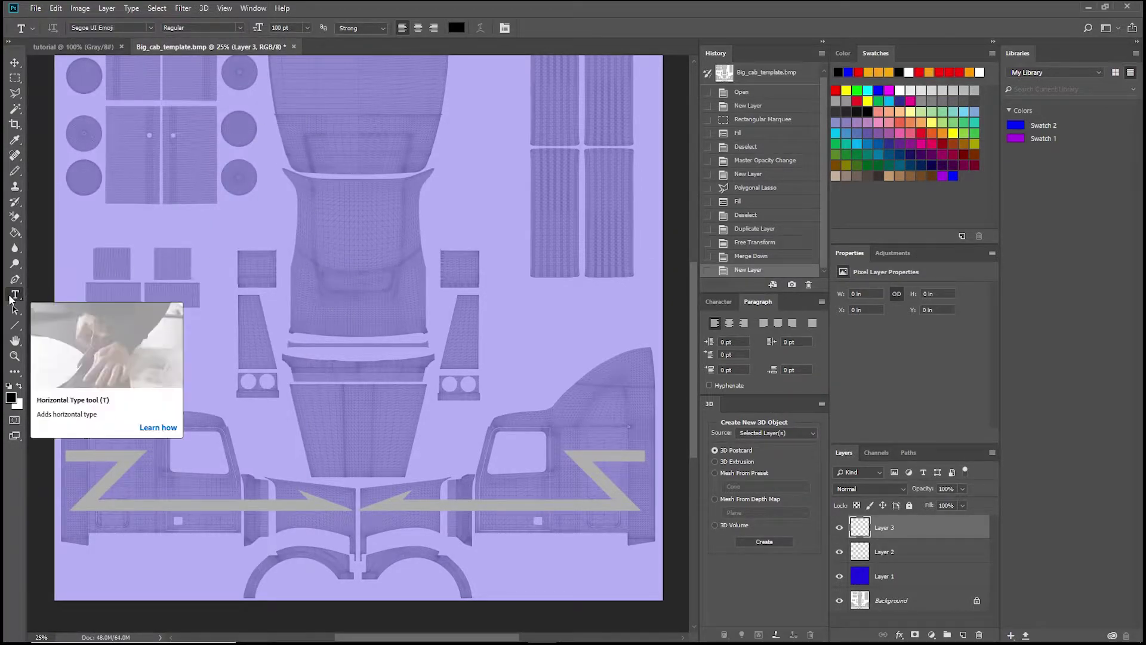
Place the text "nice truck" on the central cab panel and add a new empty layer above it
left_click(324, 242)
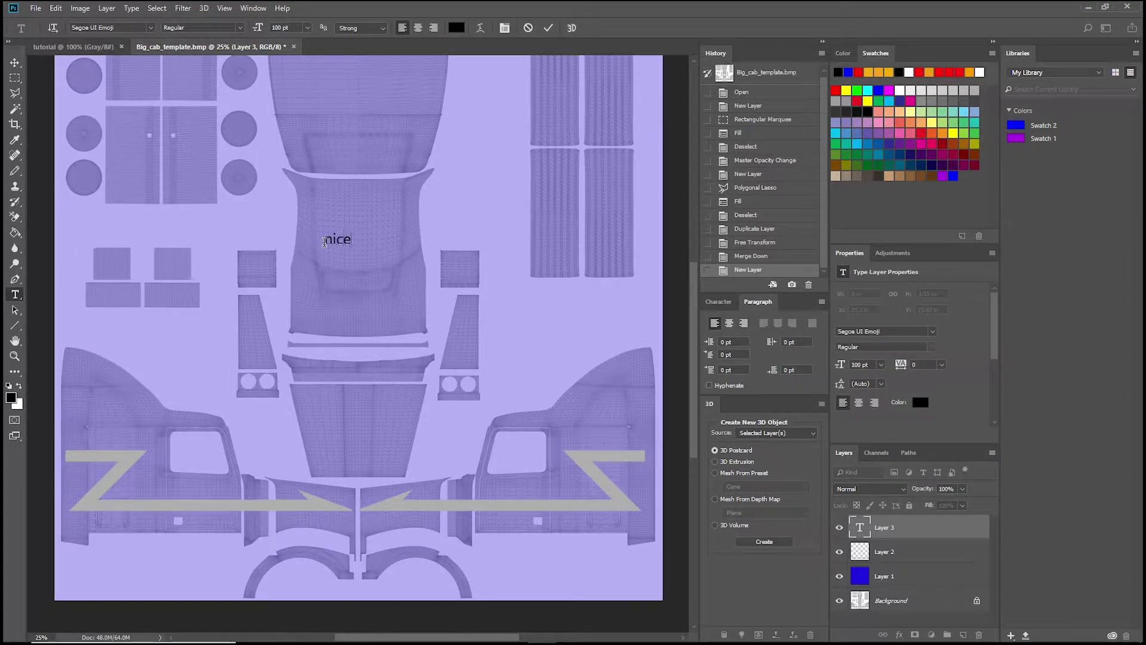
type("nice truck")
left_click(15, 78)
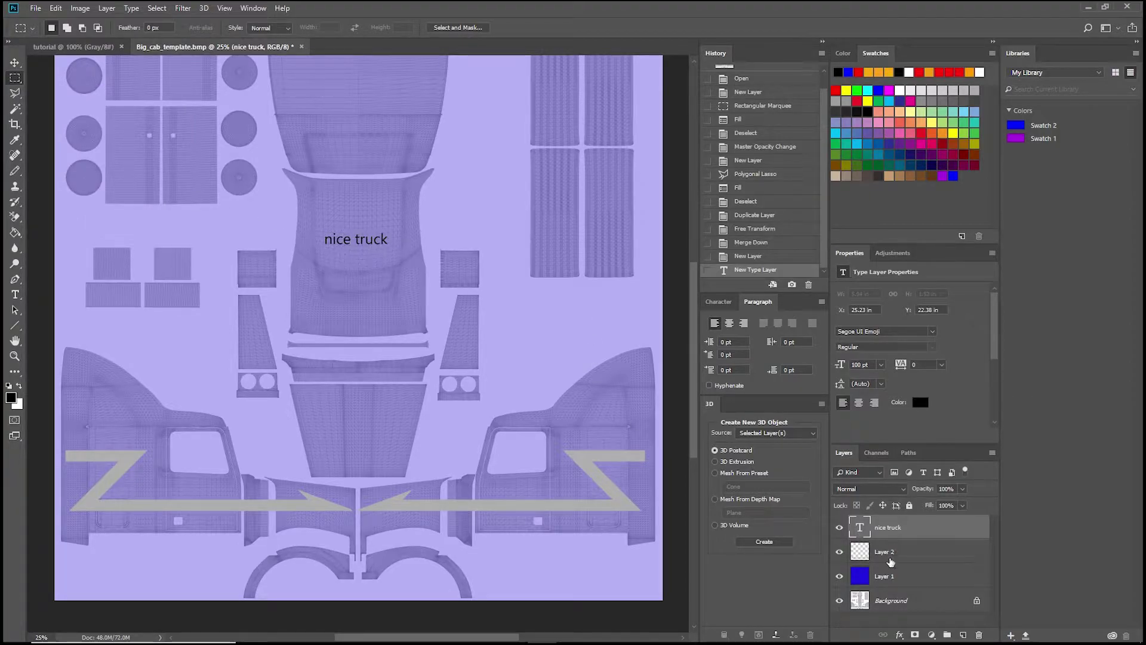
left_click(962, 635)
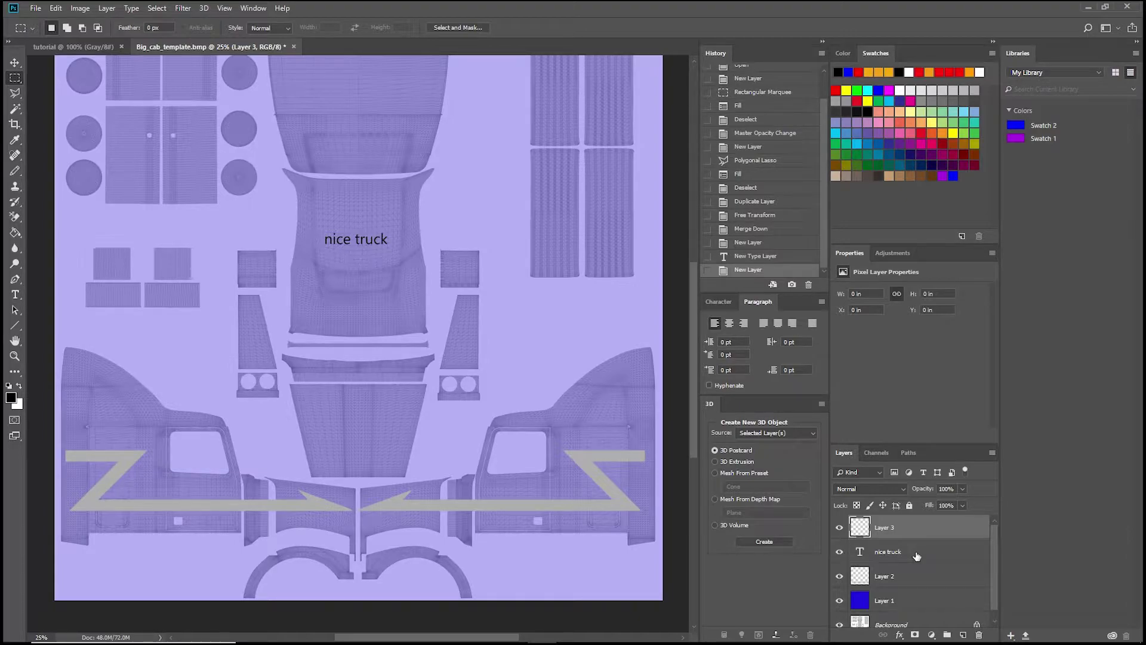
Select a vertical rectangle about 2.79 by 25.39 in across both ribbed panels of the left column with the Rectangular Marquee
scroll(564, 349, "up", 3)
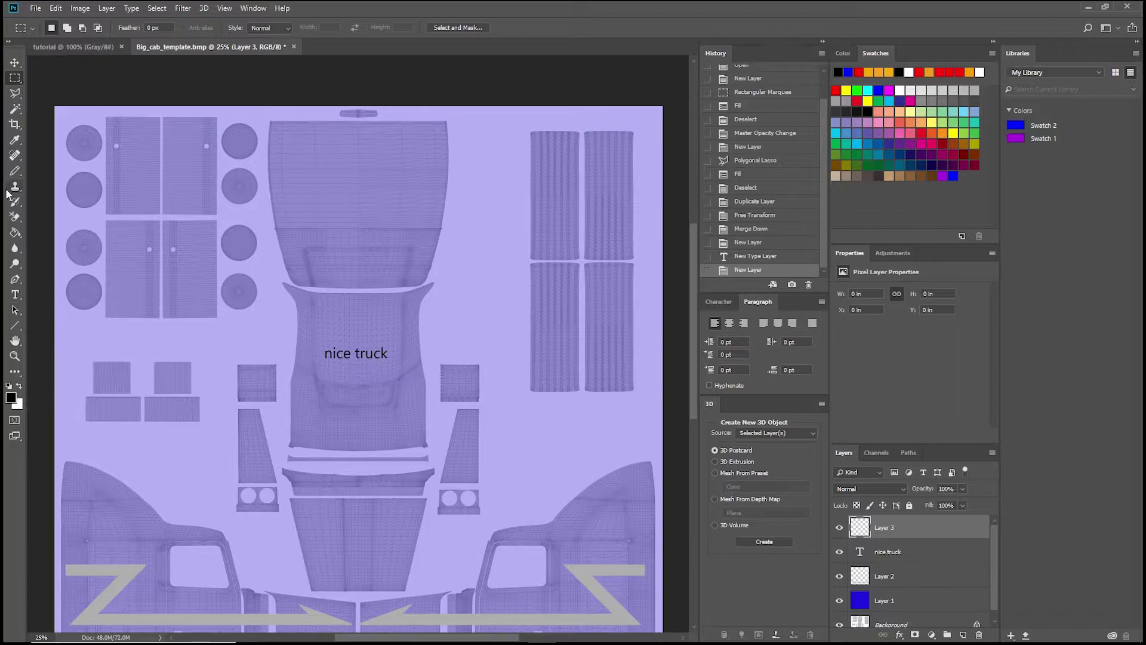
left_click(16, 95)
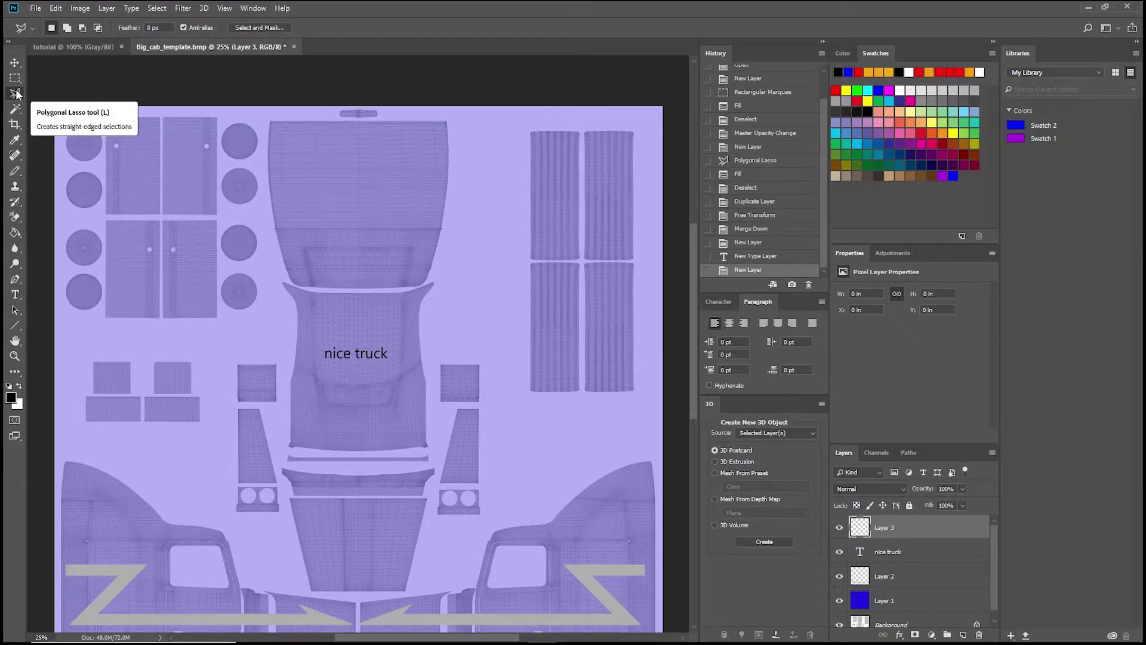
left_click(545, 383)
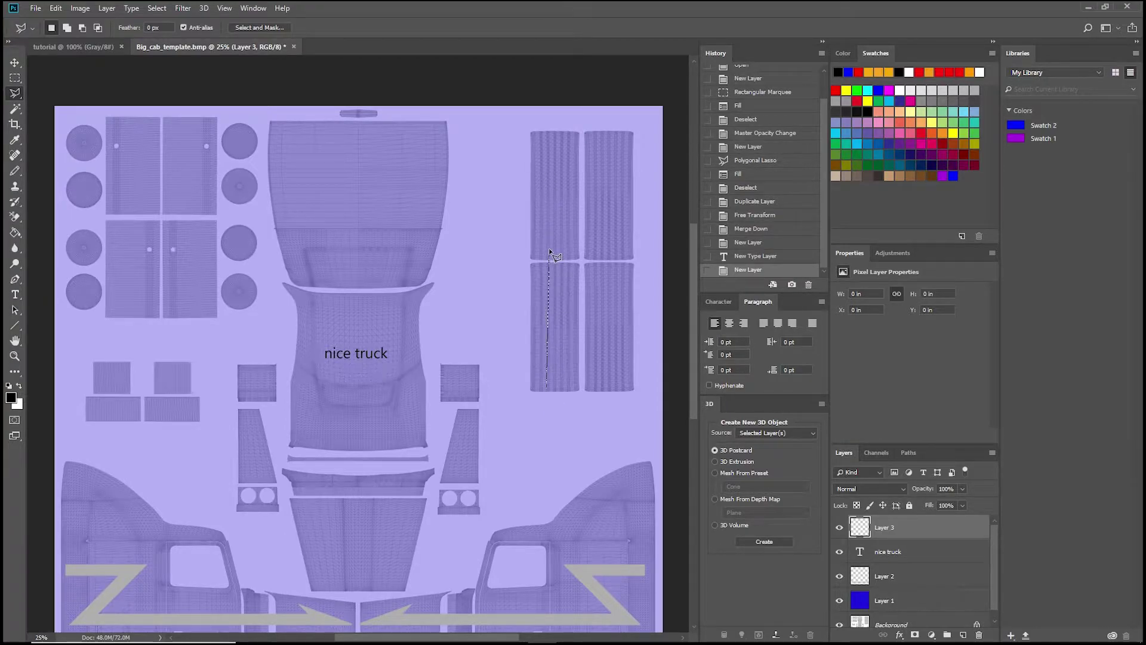
left_click(15, 79)
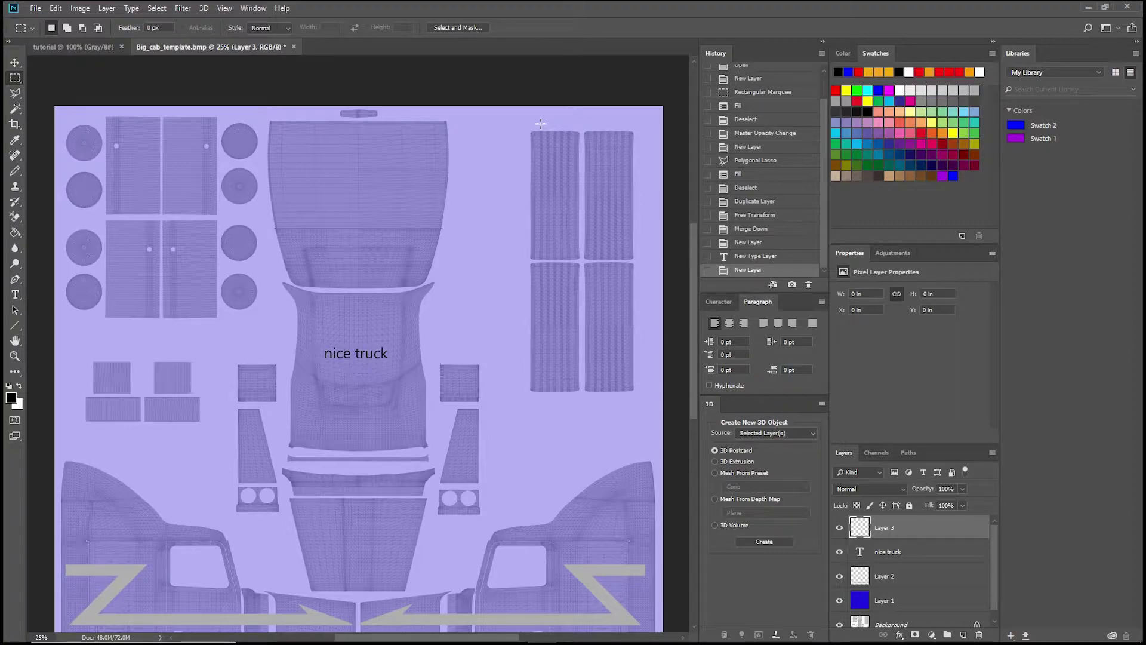
left_click_drag(541, 123, 569, 394)
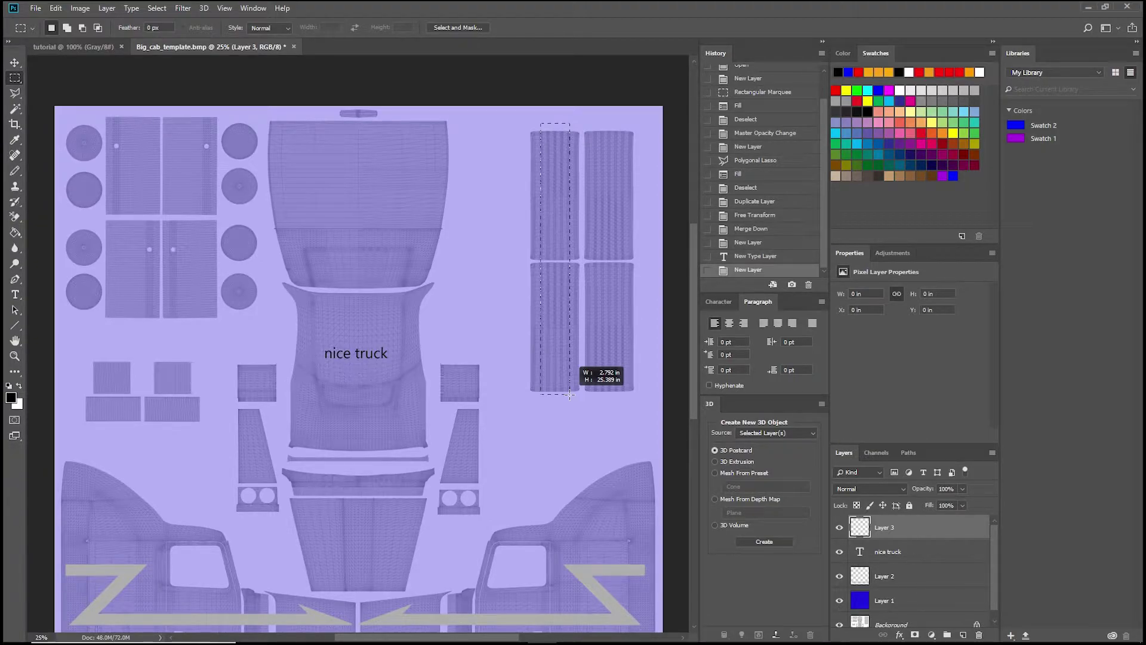
left_click_drag(570, 394, 569, 393)
Fill the rectangular selection on Layer 3 with gray #afaeaf and deselect it
right_click(549, 324)
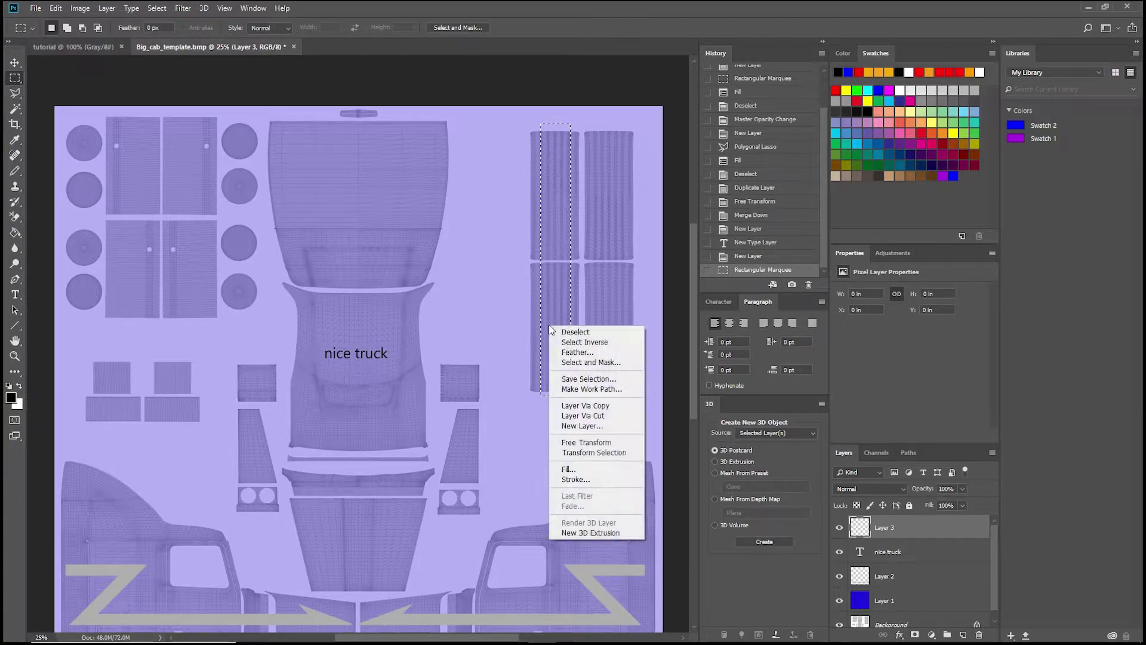
left_click(591, 469)
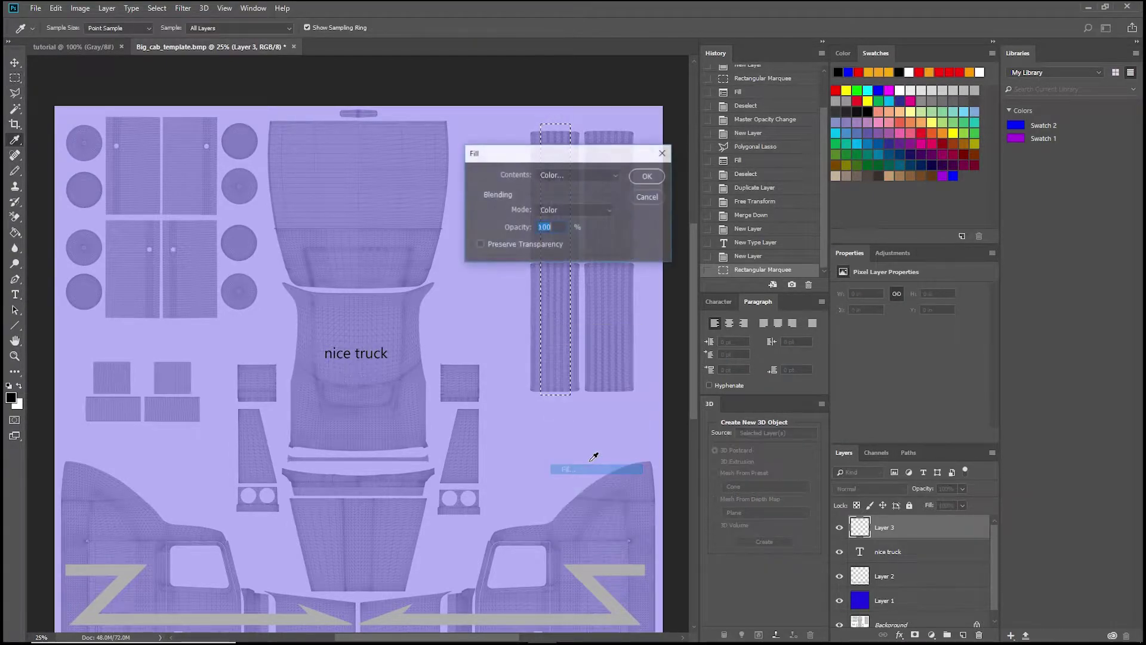
left_click(610, 173)
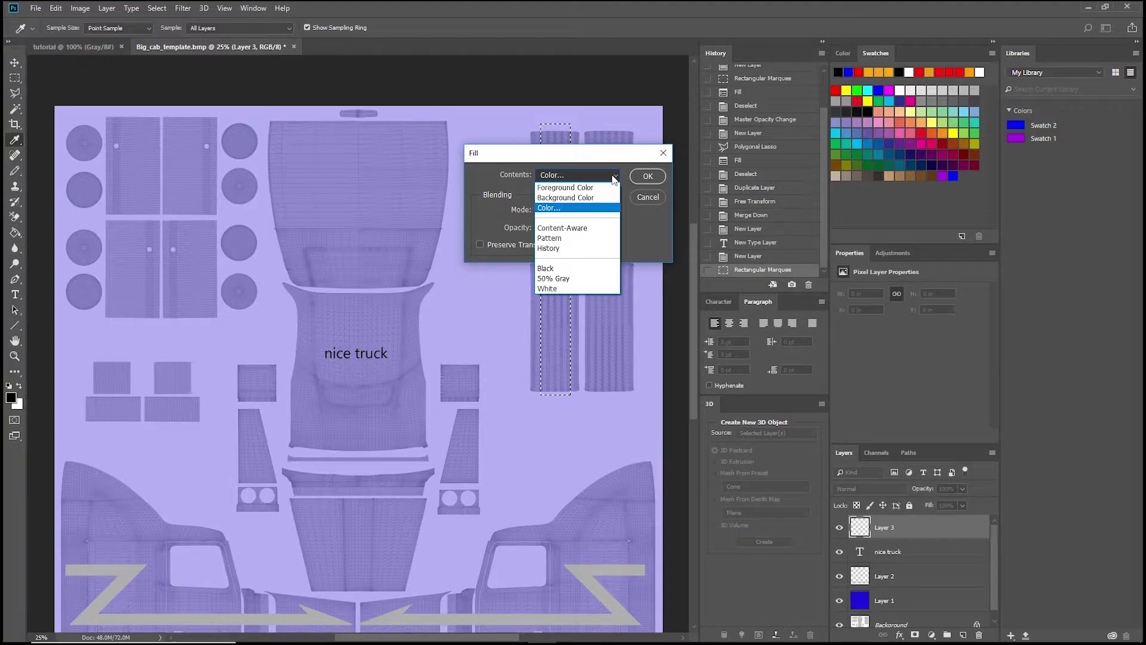
left_click(596, 208)
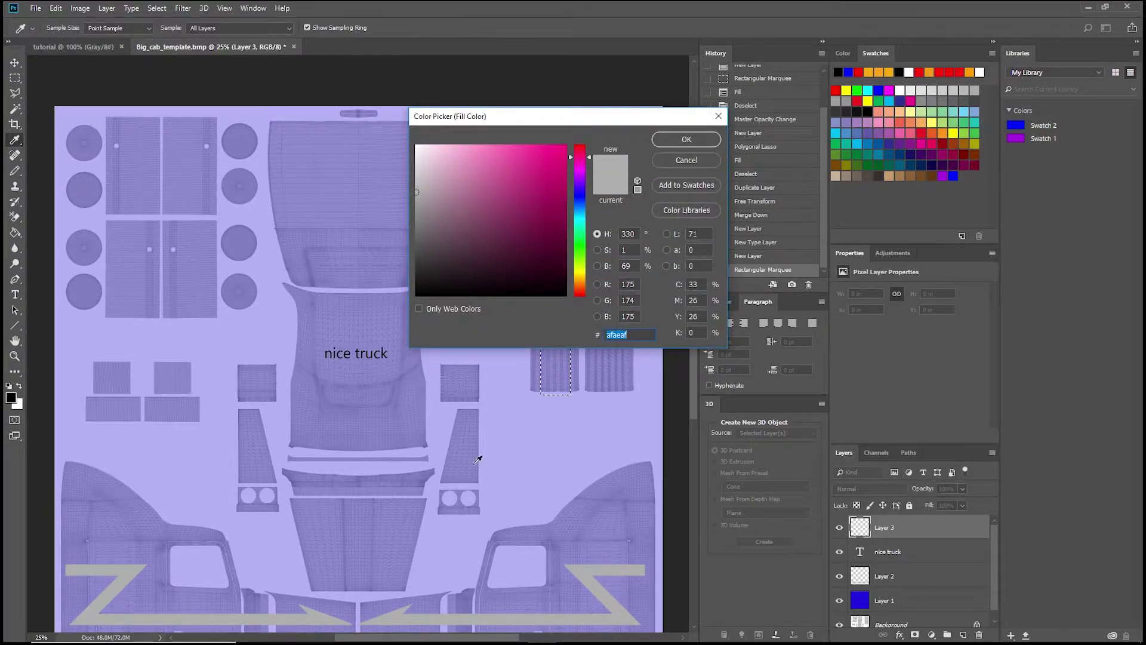
left_click(685, 140)
left_click(649, 176)
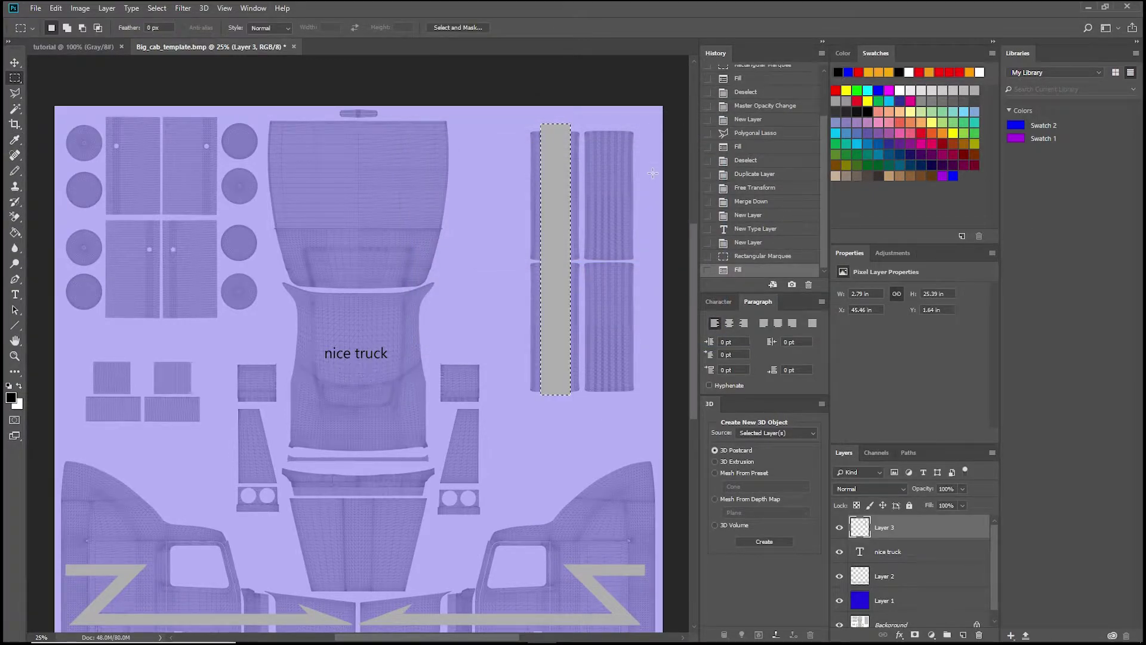
right_click(549, 211)
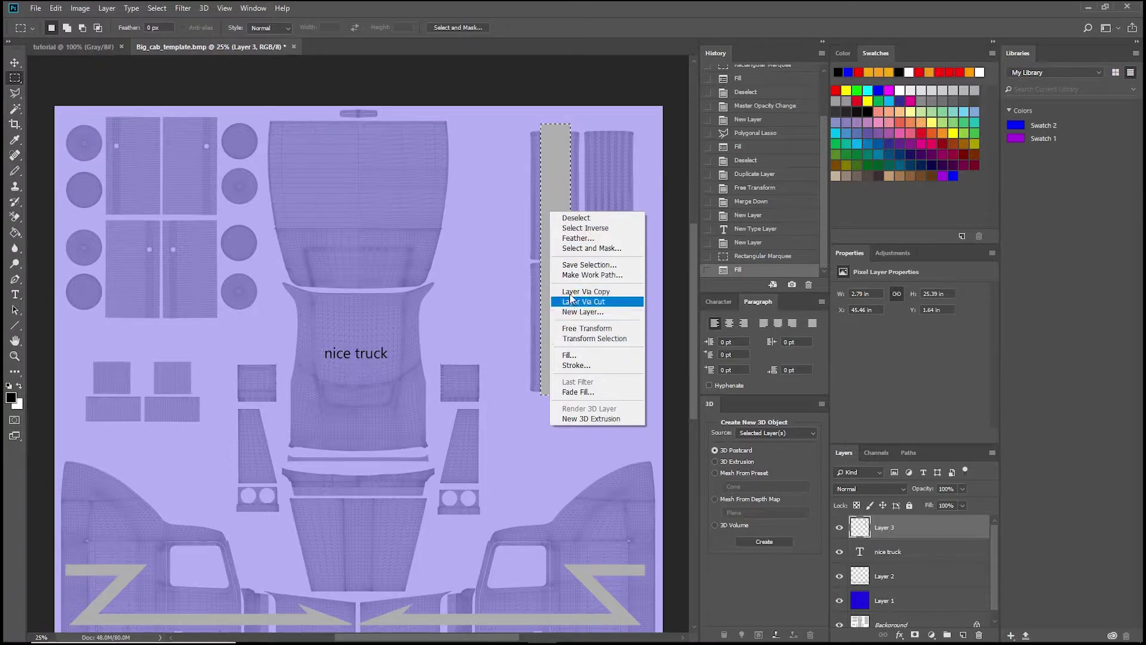
left_click(587, 219)
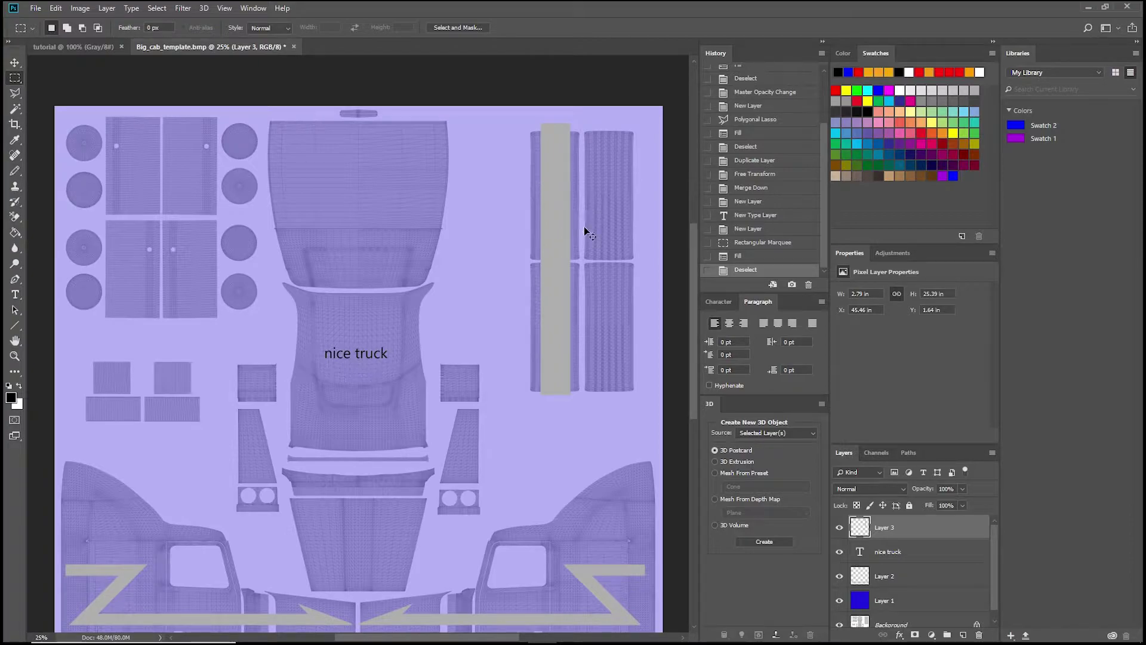
Paste a copy of the vertical gray stripe and position it with Free Transform over the right column of ribbed panels, level with the original
key("ctrl+v")
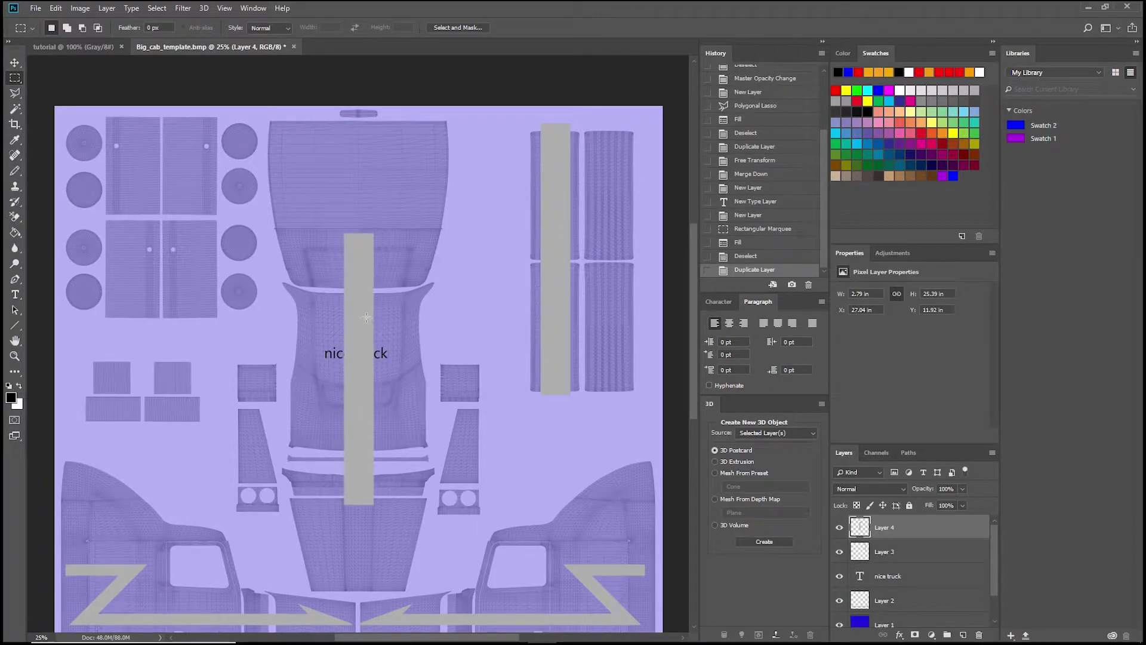
right_click(368, 318)
left_click(406, 420)
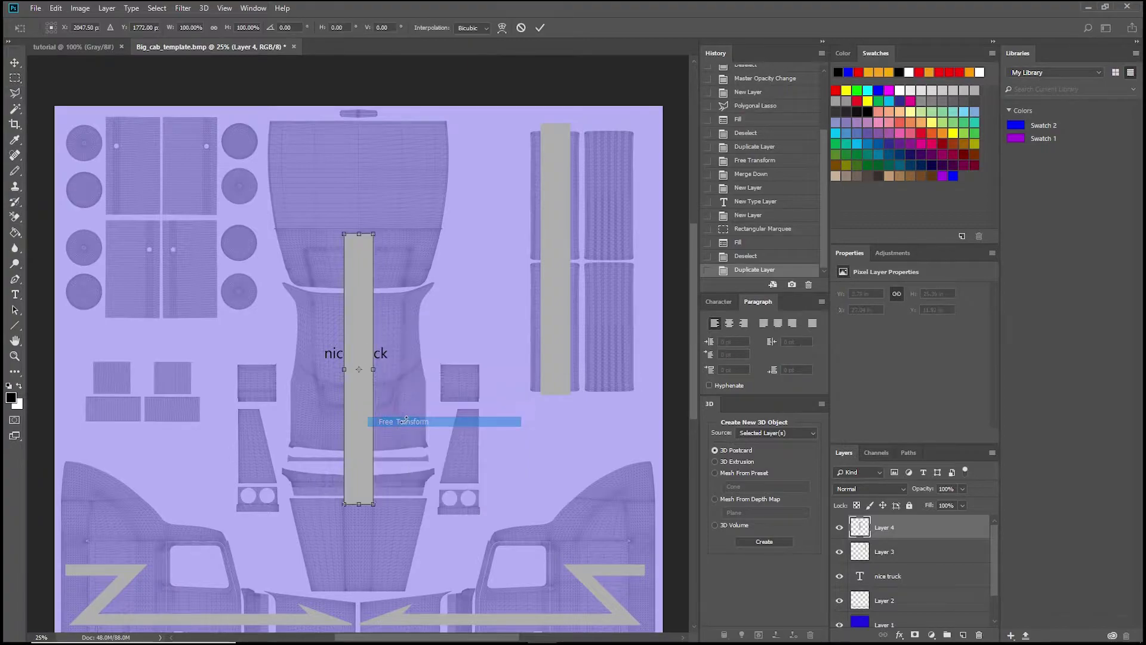
left_click_drag(362, 338, 608, 214)
key("Right")
key("Right")
key("Right")
key("Right")
key("Right")
key("Right")
key("Right")
key("Right")
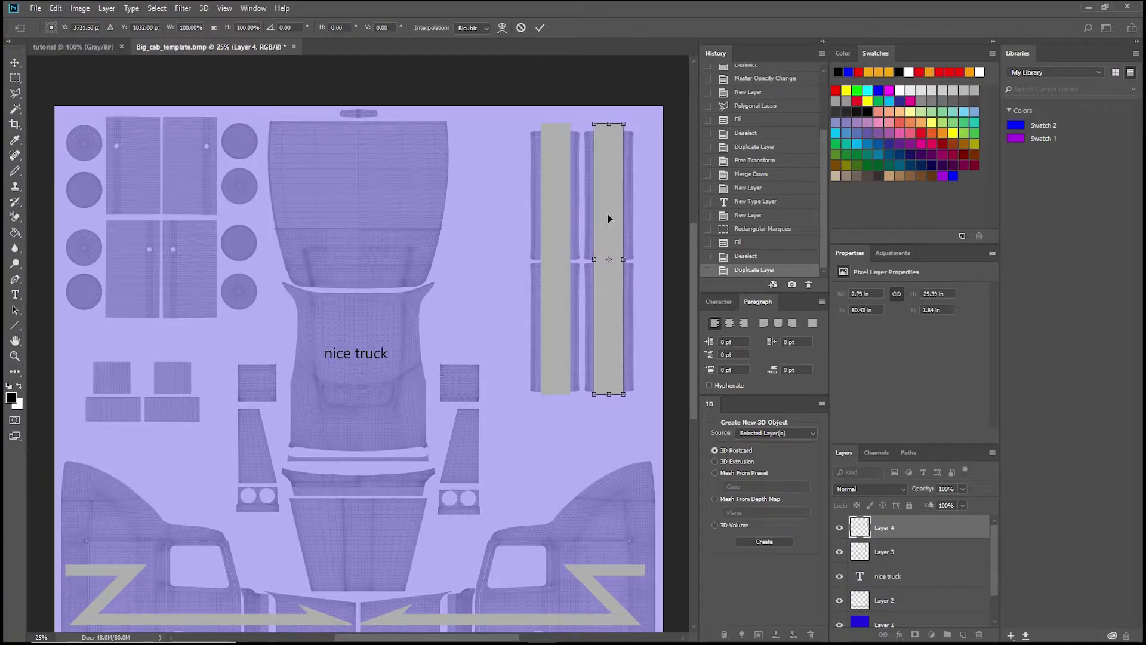
key("Return")
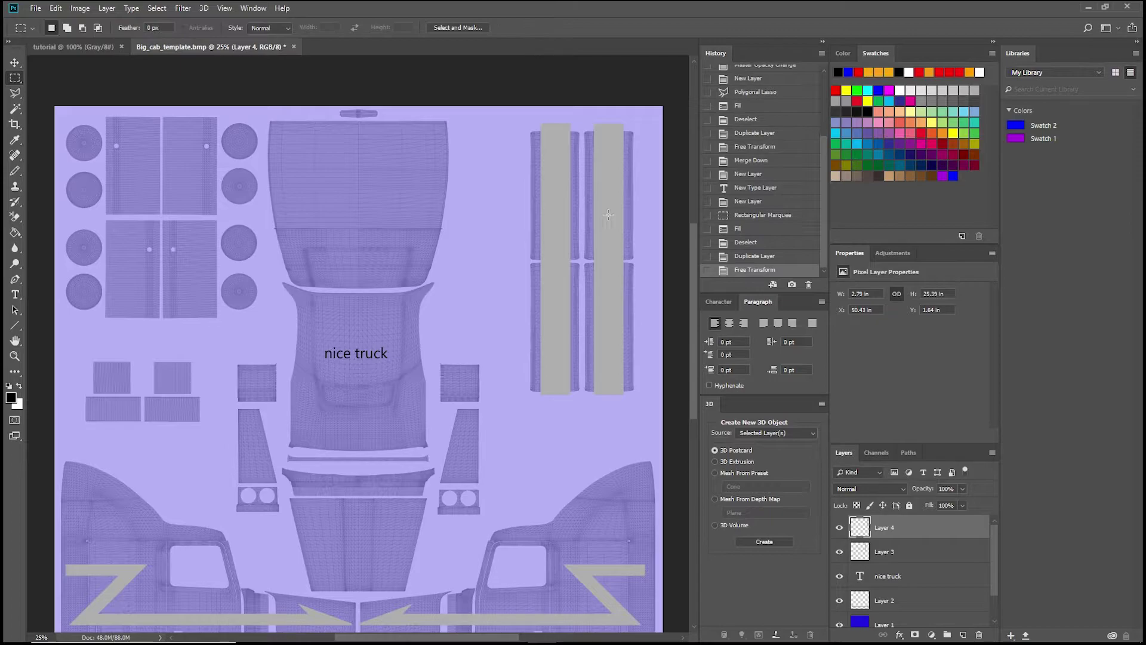
Merge the copied stripe layer down into Layer 3 and add a new empty layer above it
right_click(890, 523)
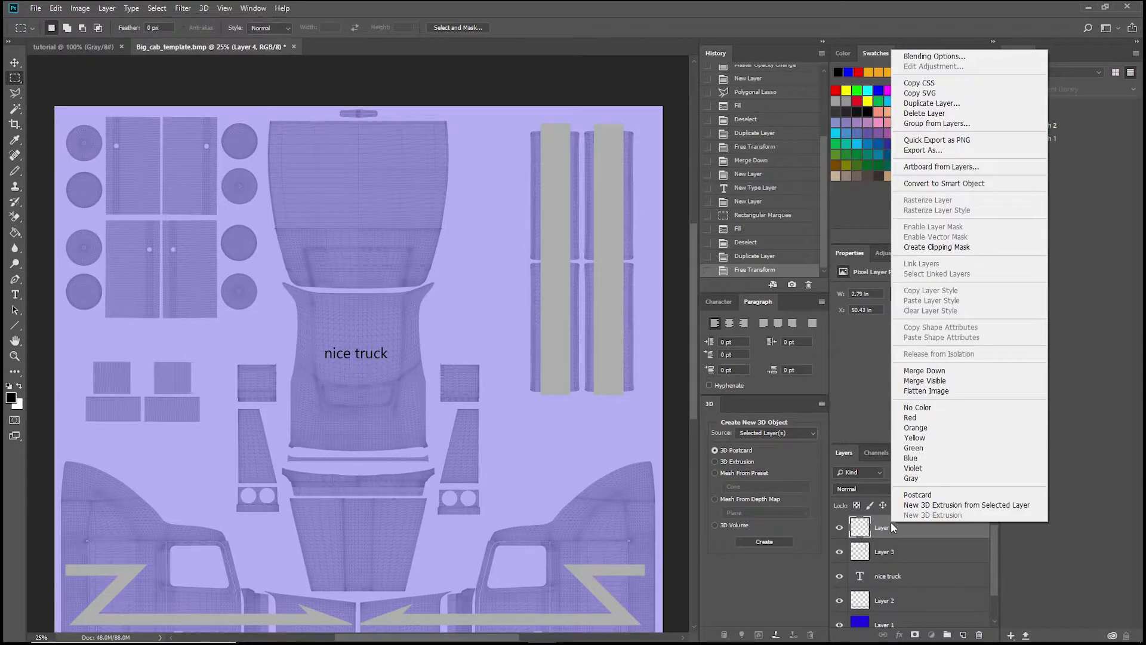
left_click(920, 371)
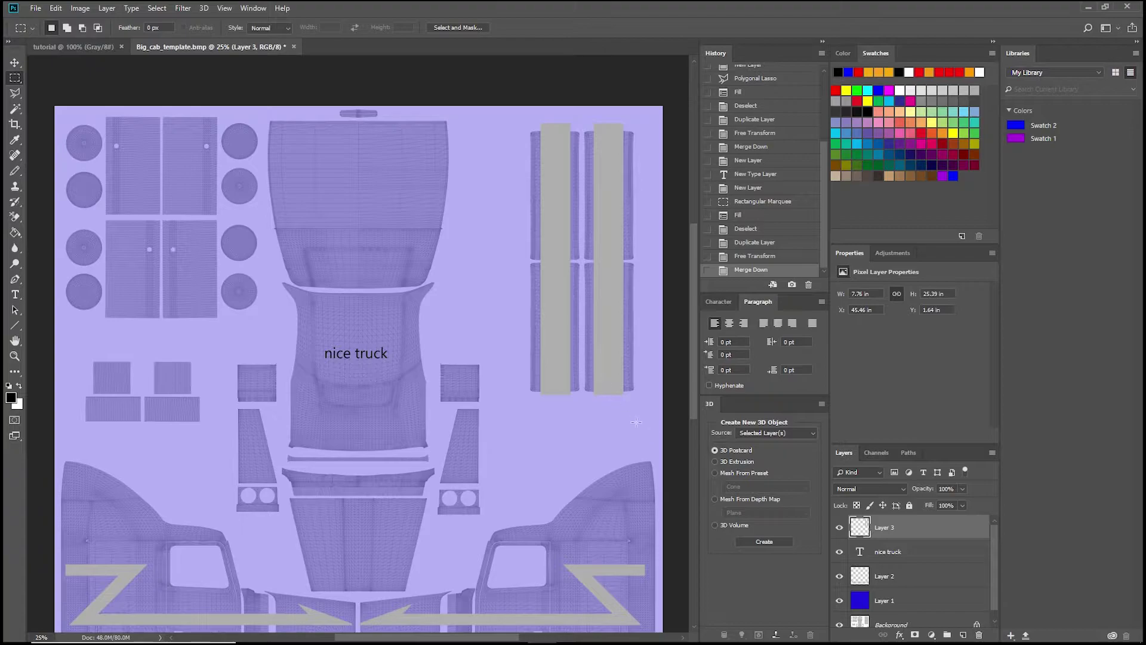
scroll(576, 432, "down", 1)
scroll(576, 431, "up", 2)
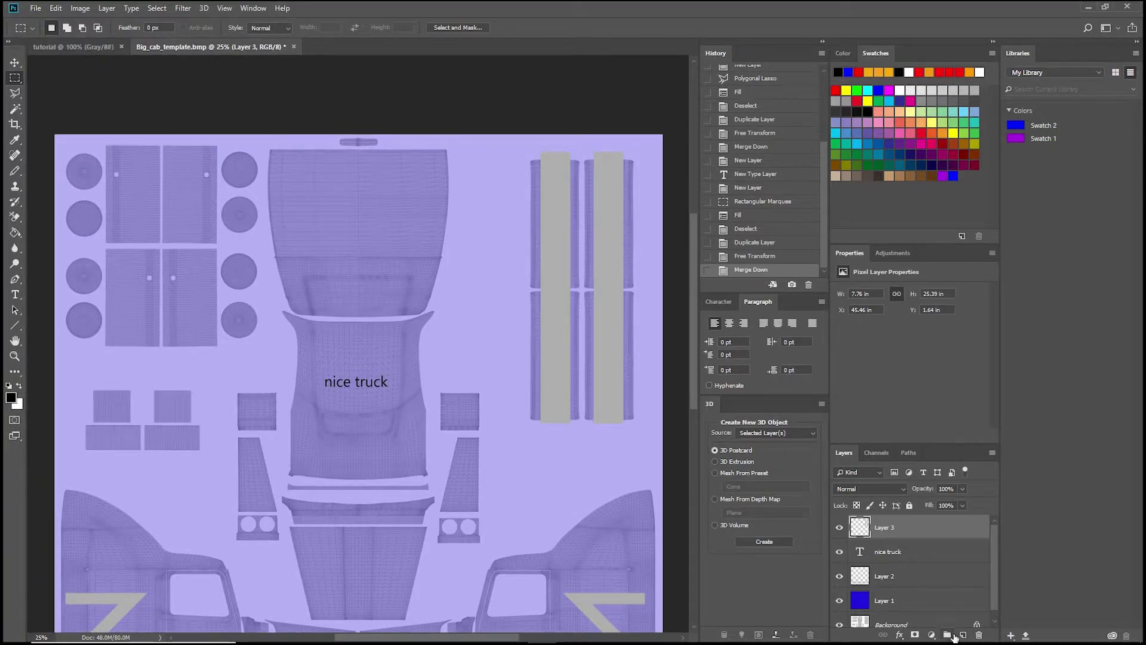
left_click(964, 635)
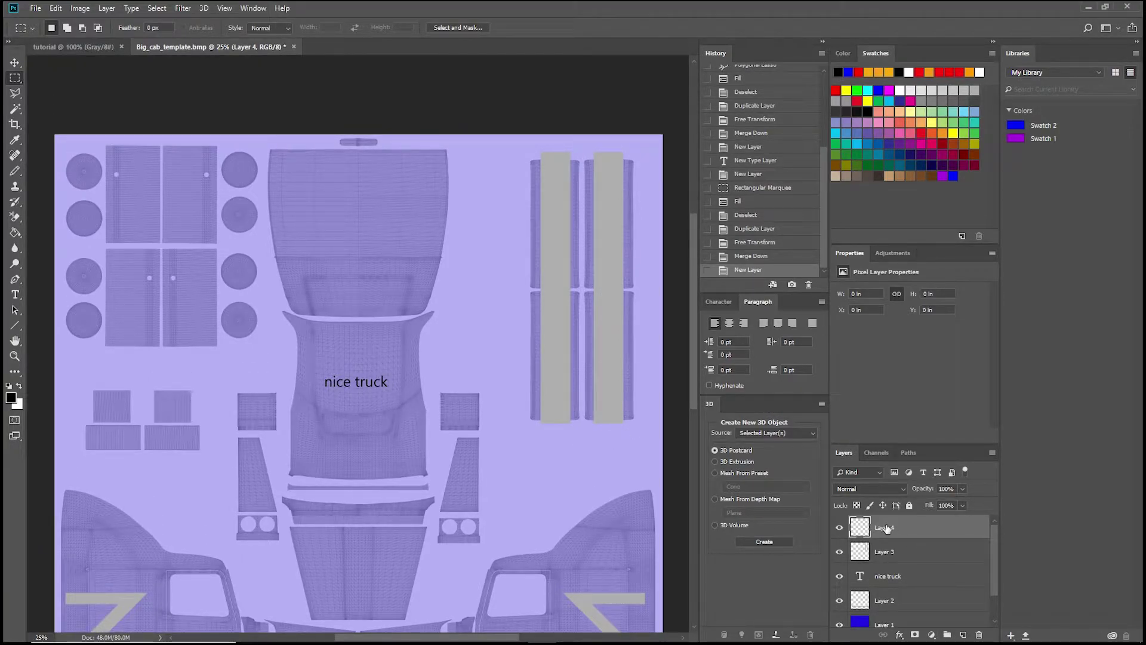
Outline the trapezoidal panel below the central cab section with a closed Polygonal Lasso selection
scroll(374, 512, "down", 1)
left_click(16, 92)
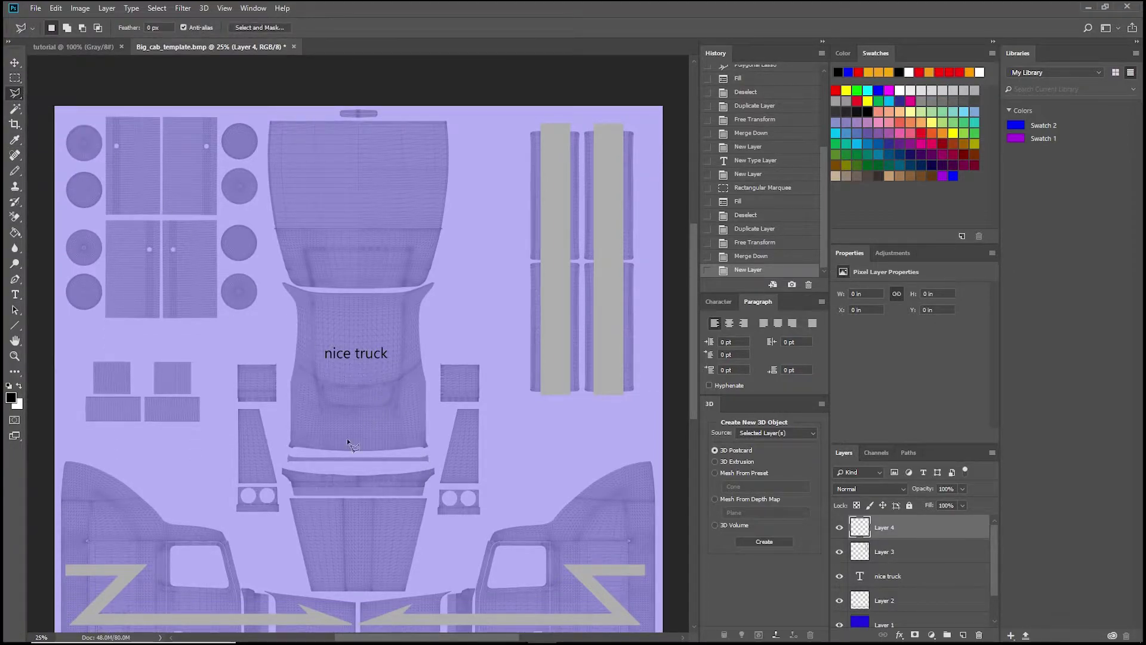
left_click(286, 495)
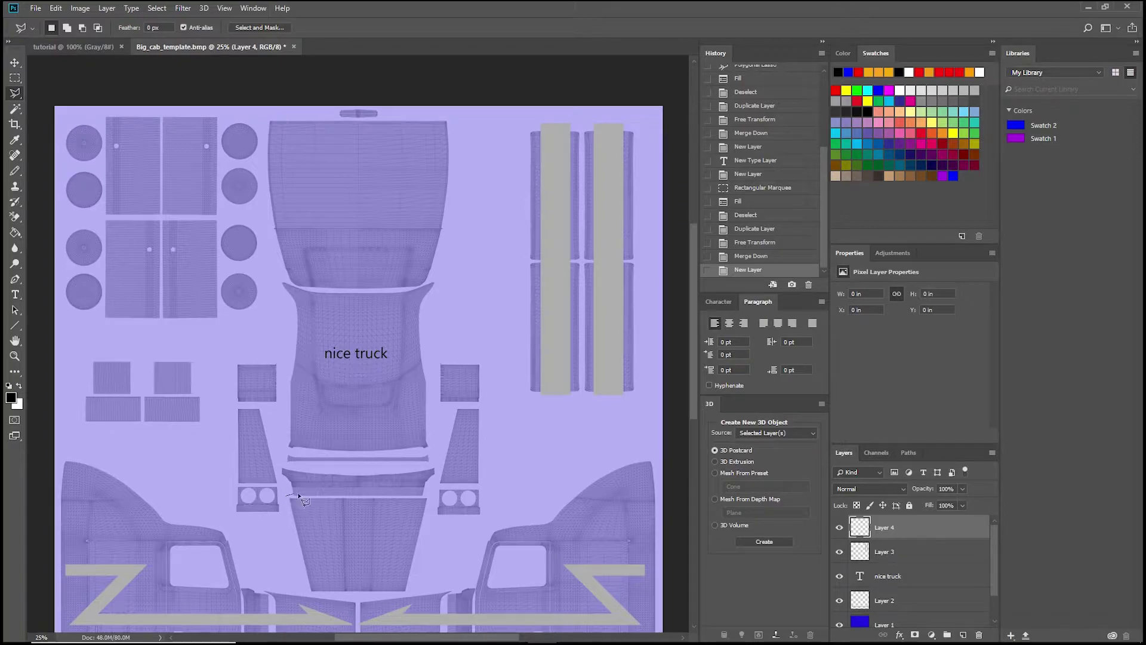
left_click(433, 495)
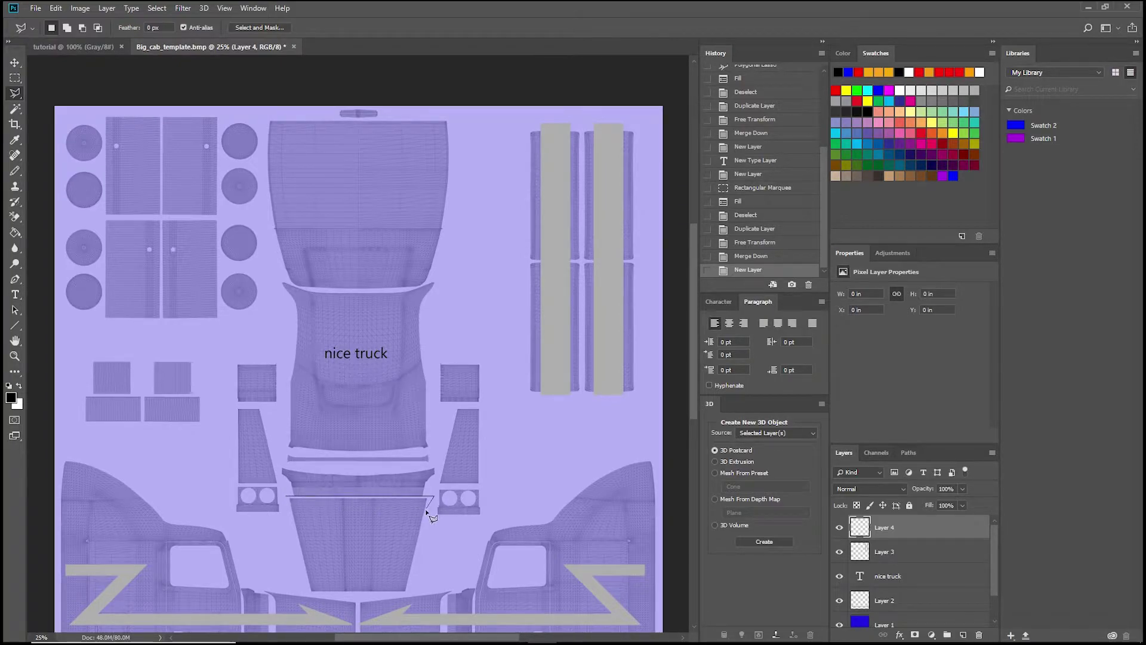
left_click(409, 594)
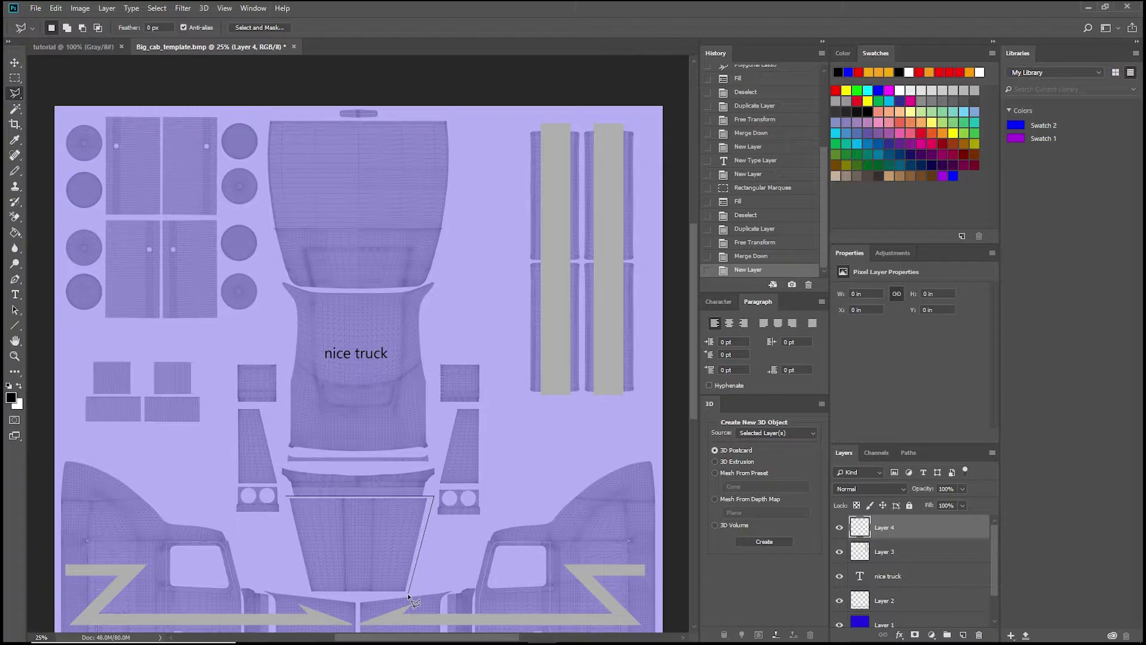
left_click(308, 594)
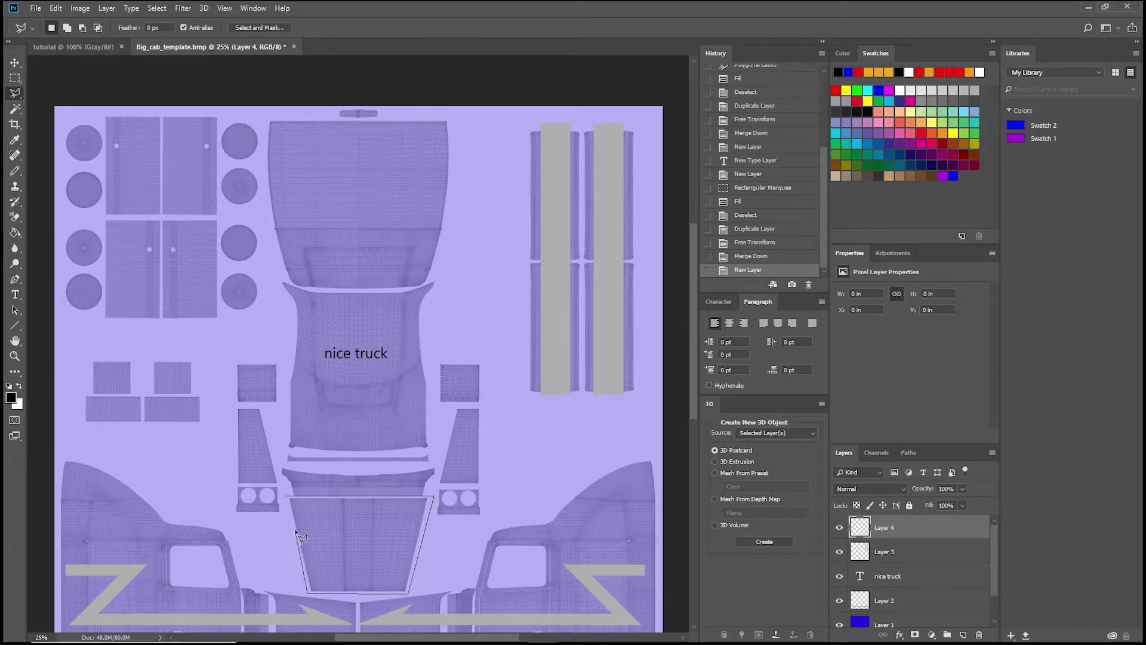
left_click(287, 497)
Fill the trapezoidal selection on Layer 4 with near-black #0e0e0e and deselect it
right_click(350, 517)
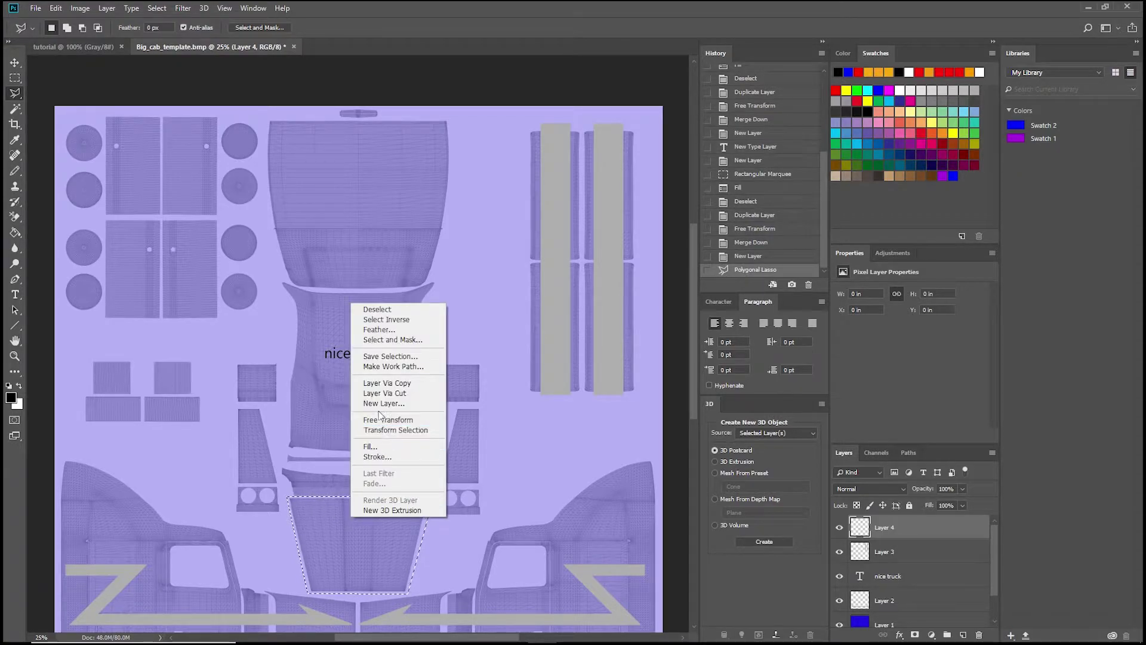
left_click(370, 446)
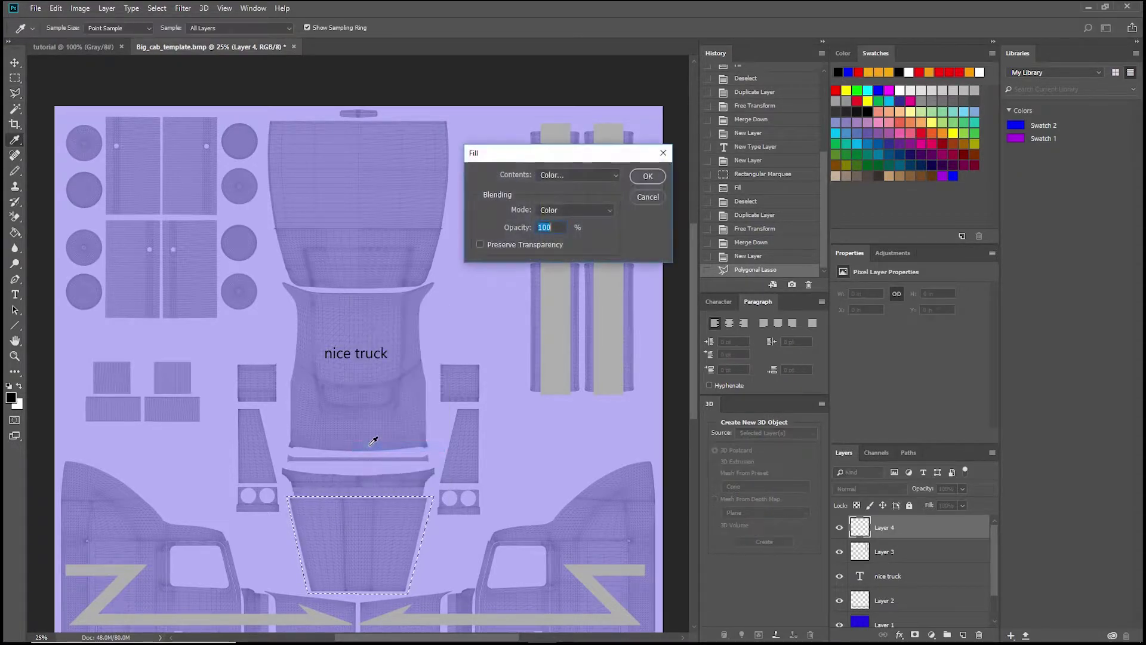
left_click(613, 174)
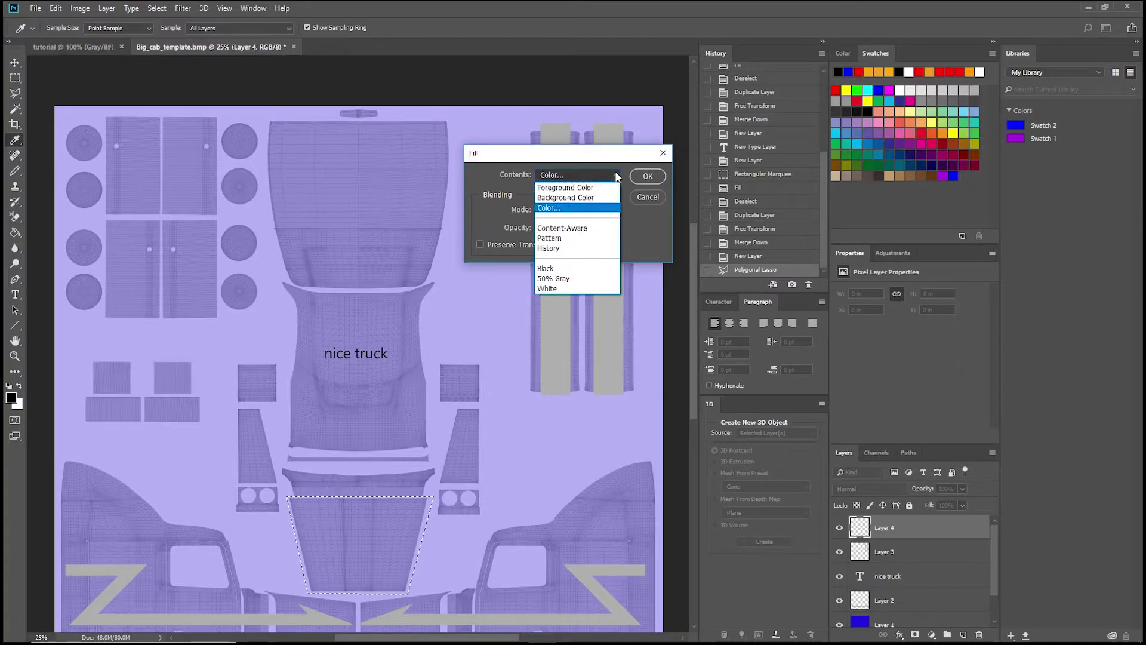
left_click(586, 207)
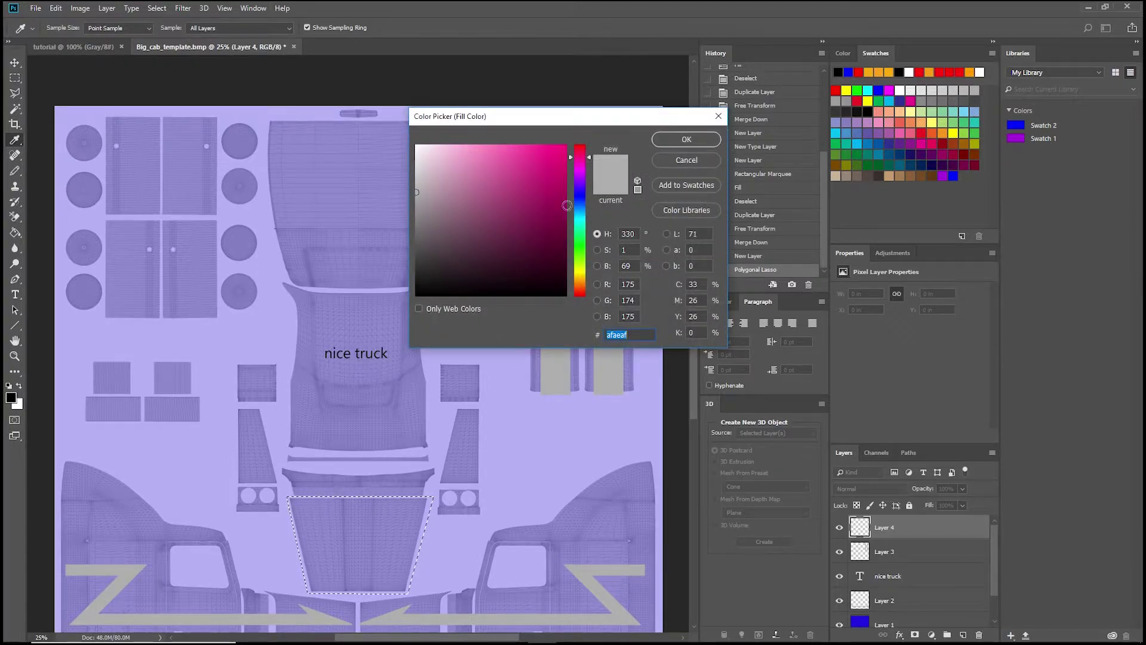
left_click_drag(425, 257, 421, 287)
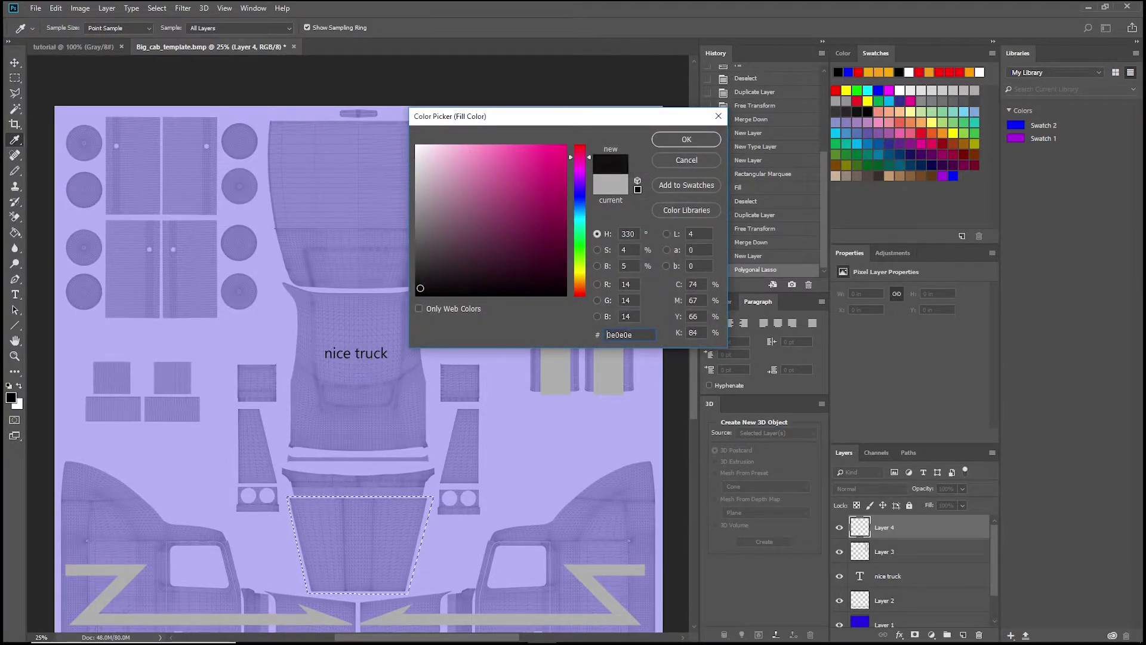
left_click(673, 139)
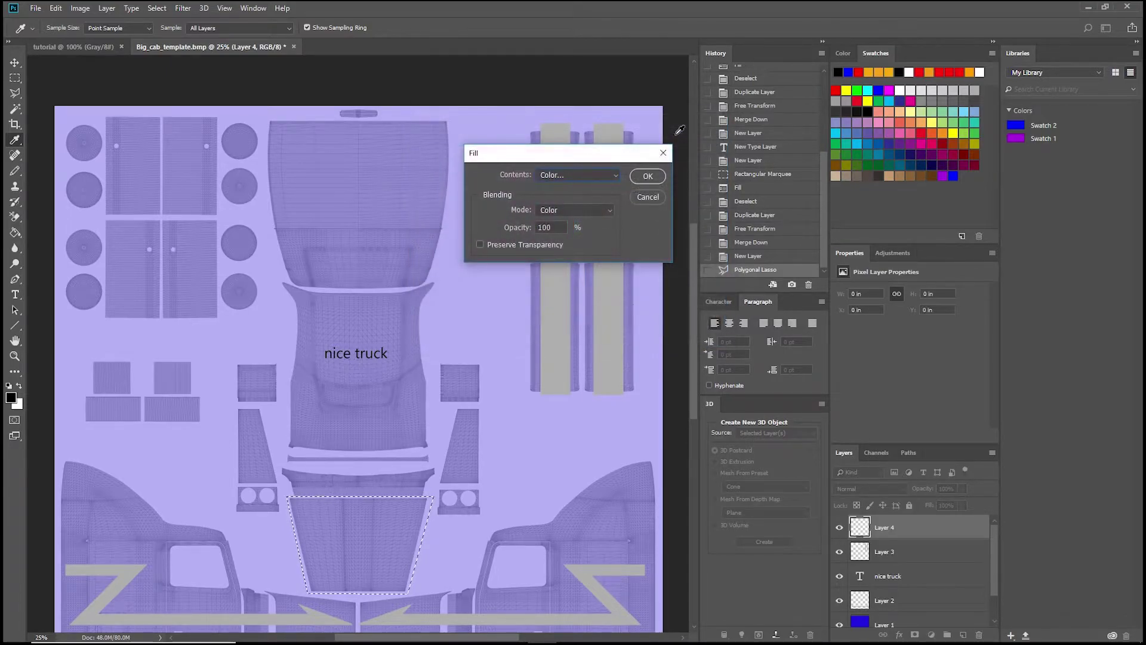
left_click(648, 176)
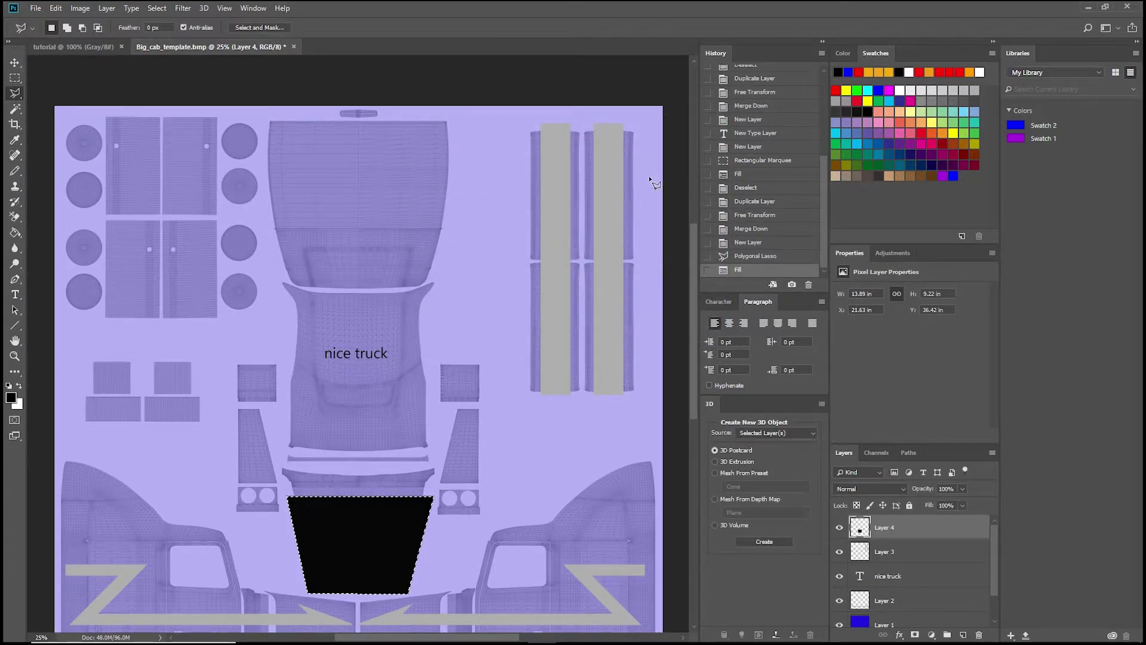
right_click(378, 529)
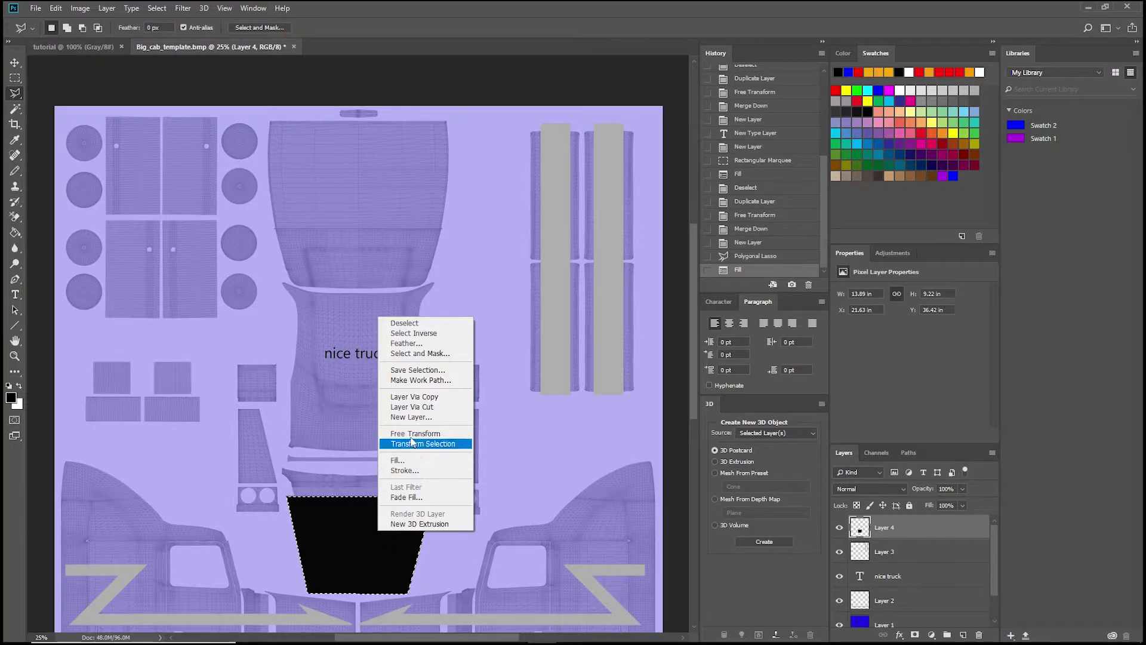
left_click(430, 322)
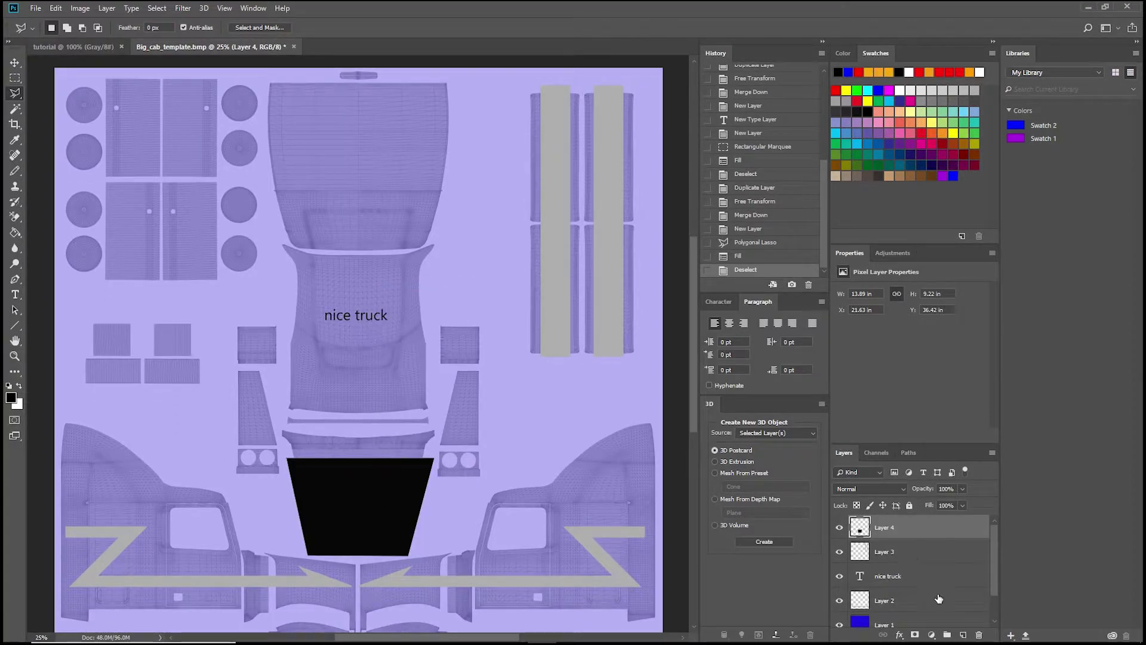
Raise the opacity of the blue Layer 1 to 100% and hide the Background template layer
left_click(909, 604)
scroll(905, 603, "down", 1)
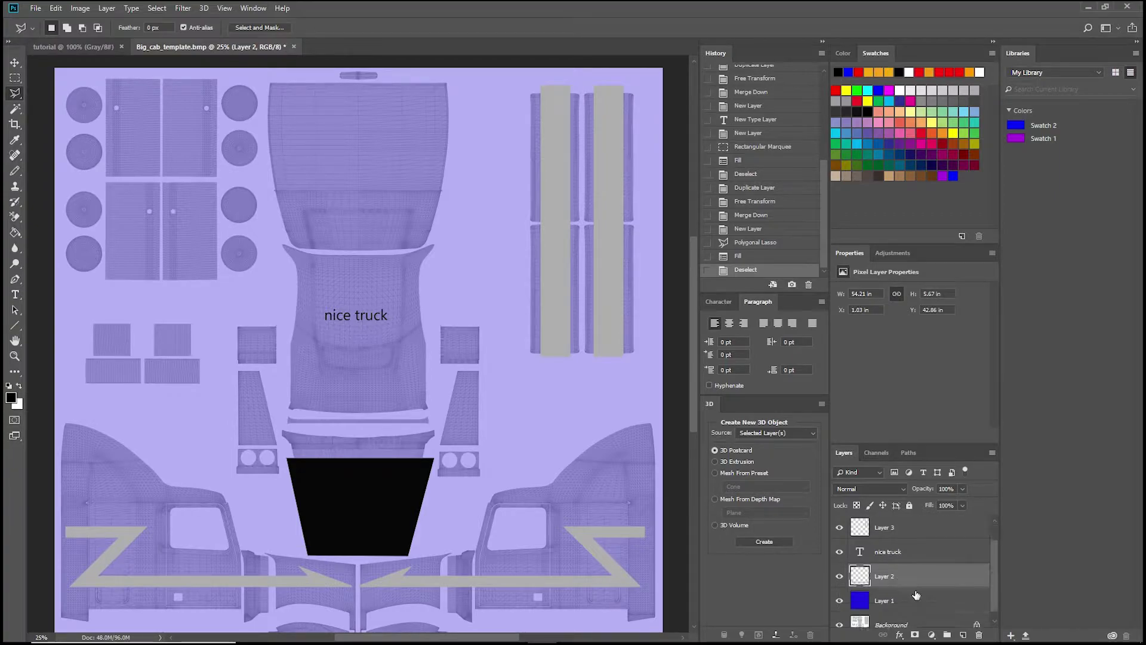
left_click(891, 590)
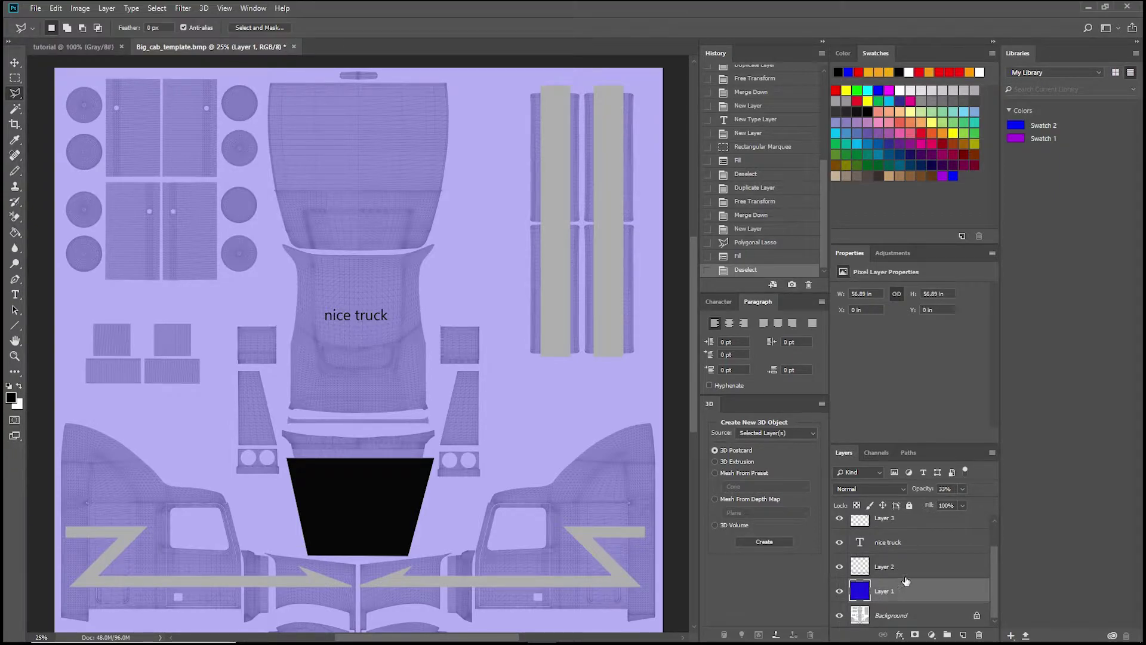
left_click(962, 488)
left_click_drag(957, 502, 992, 505)
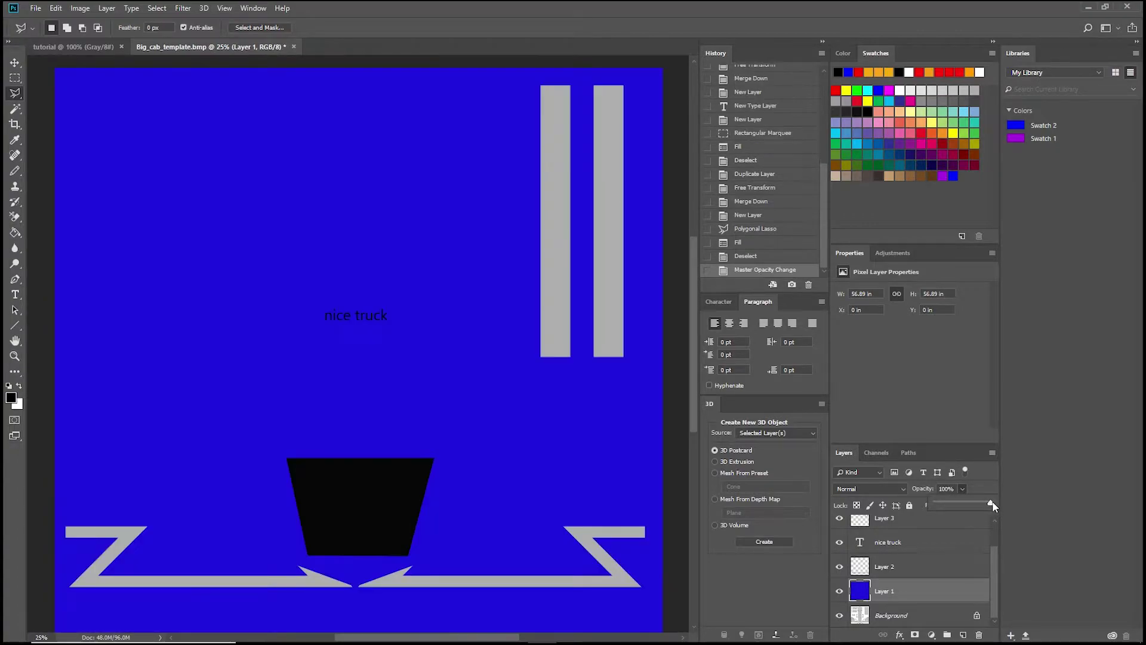
left_click(839, 616)
scroll(895, 594, "up", 1)
scroll(898, 591, "down", 1)
Save the artwork as tutorial.psd in the templates folder, replacing the existing file and keeping Maximize Compatibility on
left_click(35, 8)
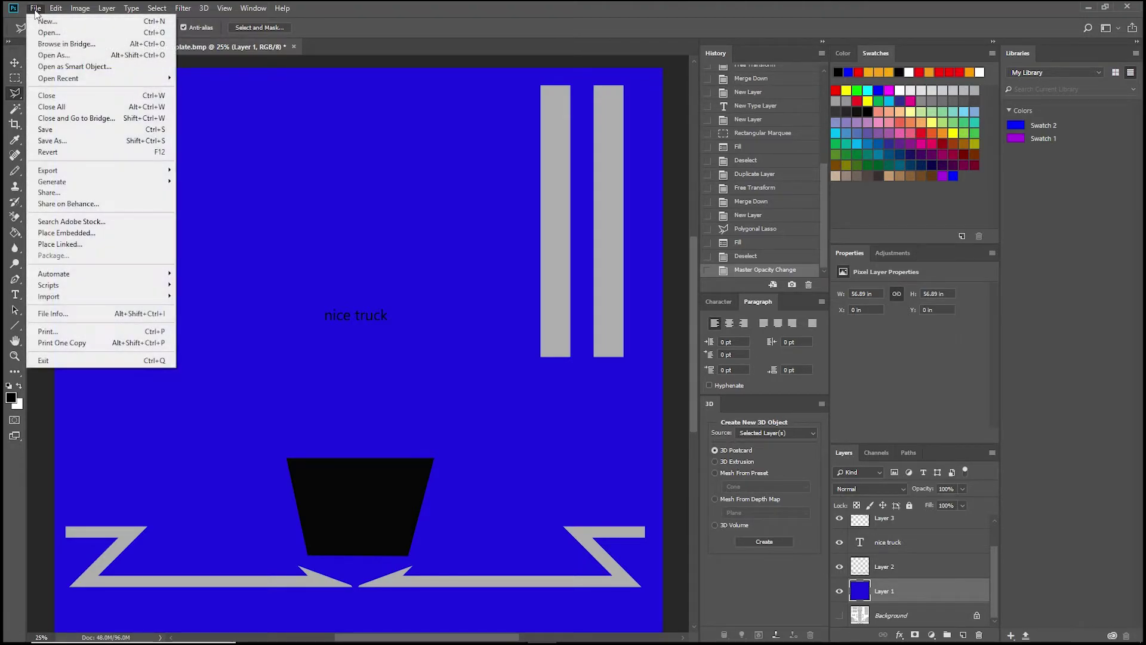
left_click(77, 147)
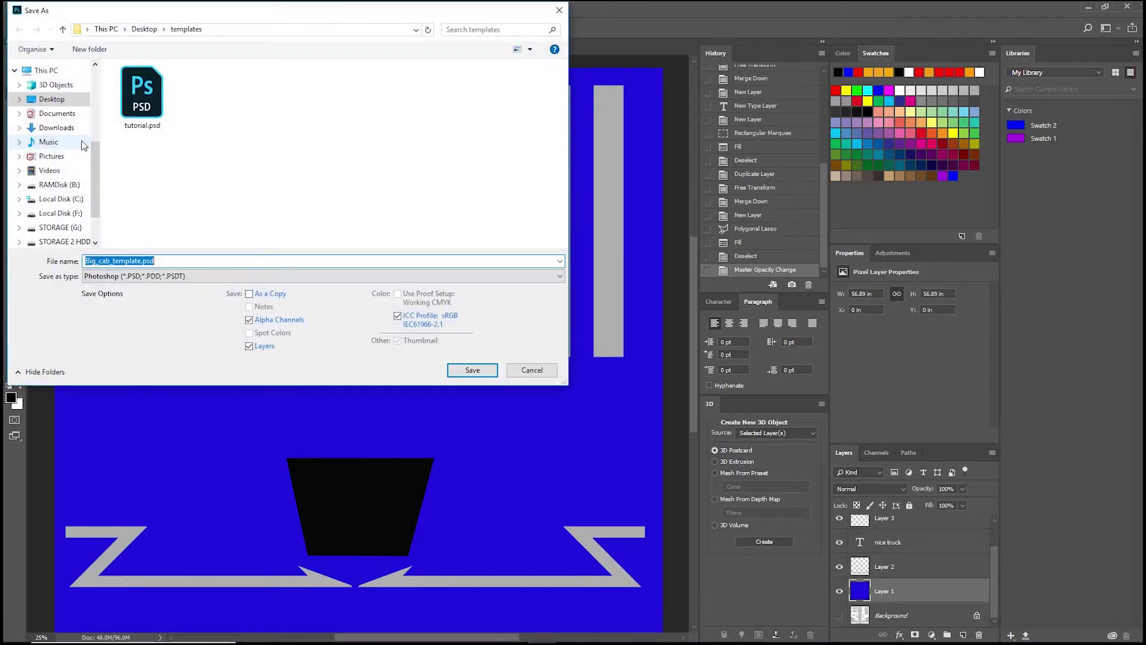
left_click_drag(162, 261, 86, 261)
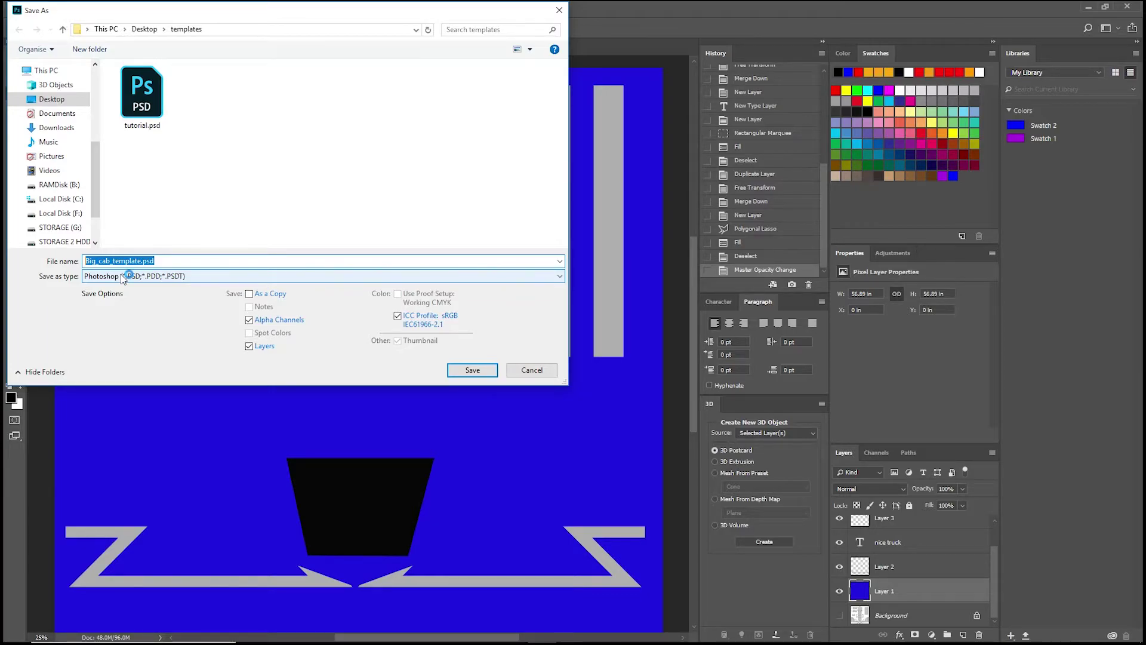
type("tu")
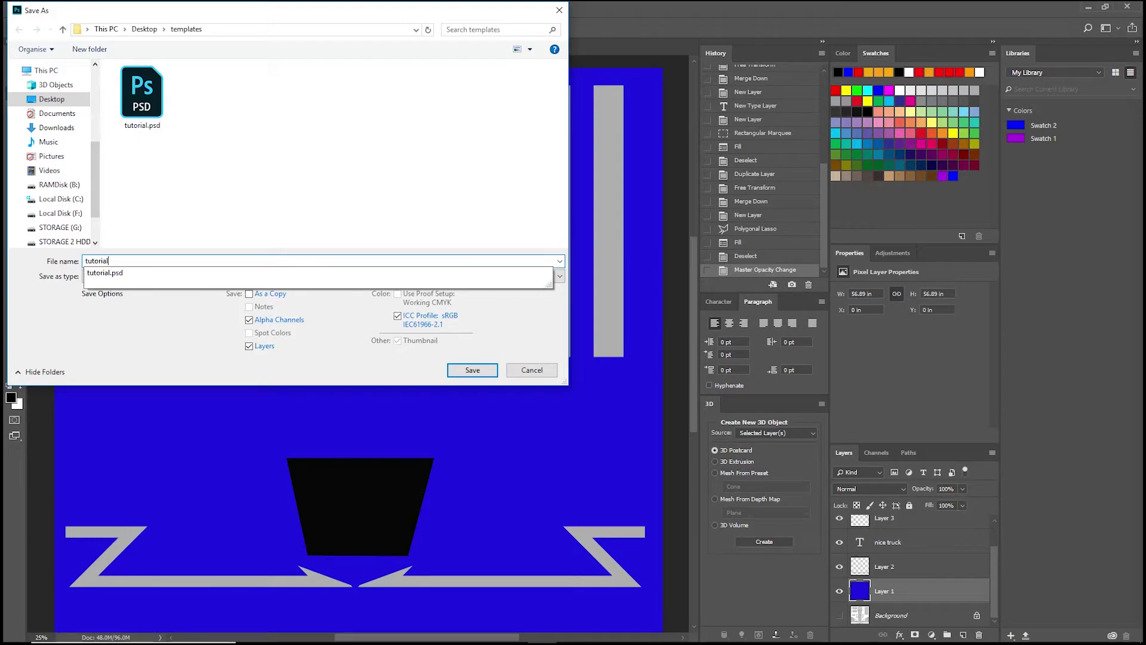
type("torial")
left_click_drag(112, 259, 81, 256)
right_click(94, 258)
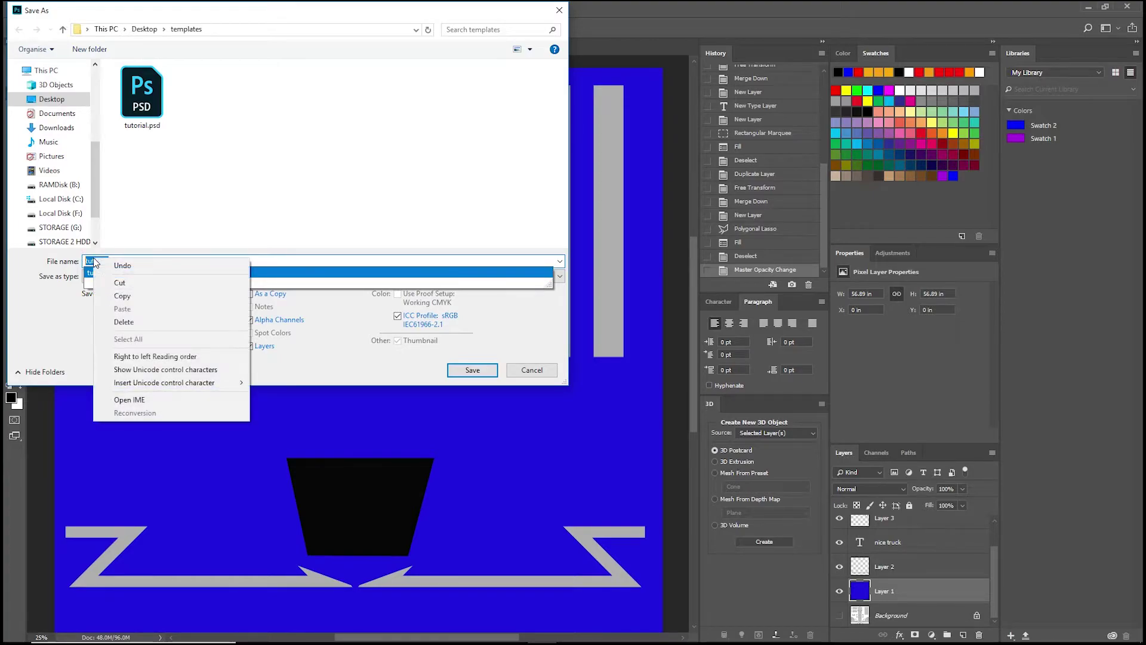
left_click(128, 298)
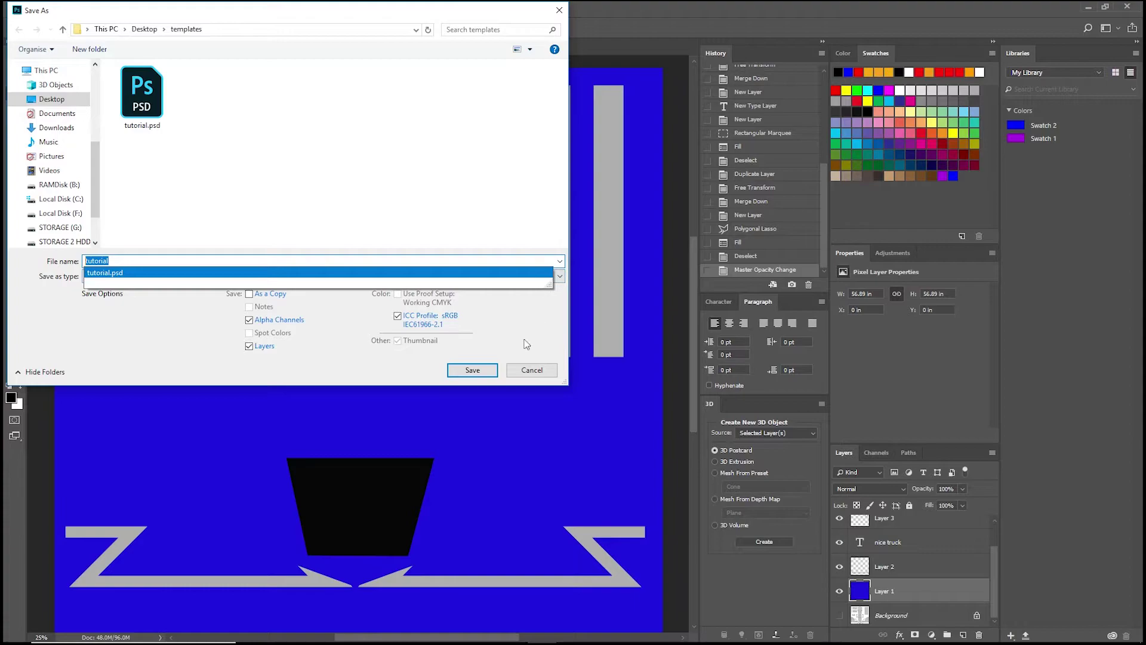
left_click(472, 369)
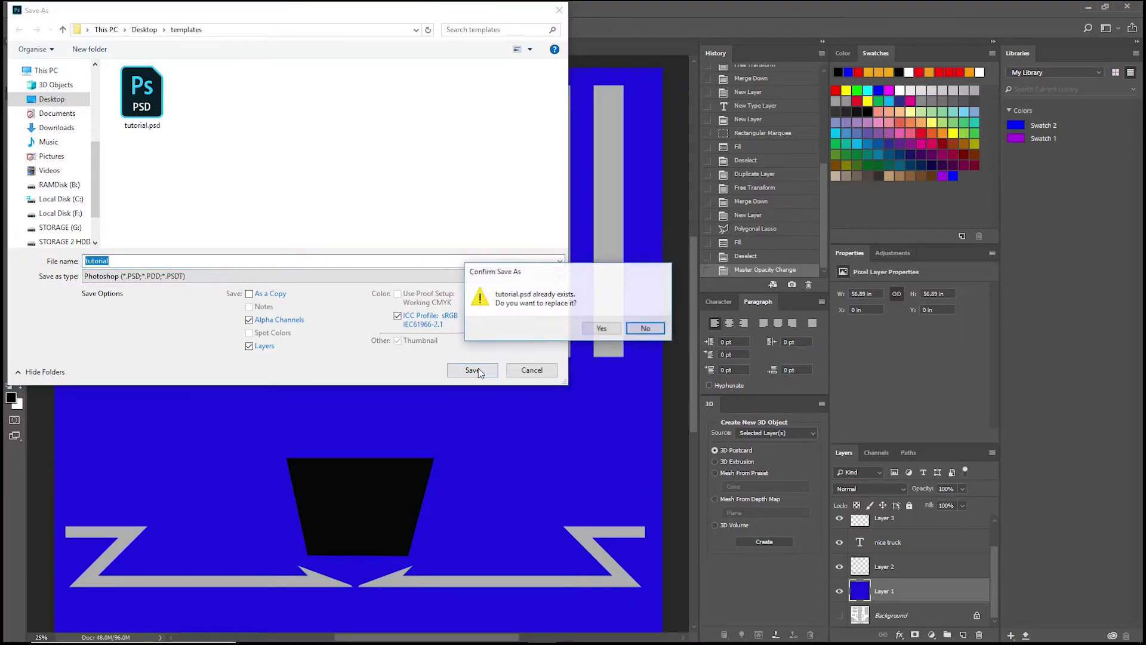
left_click(601, 329)
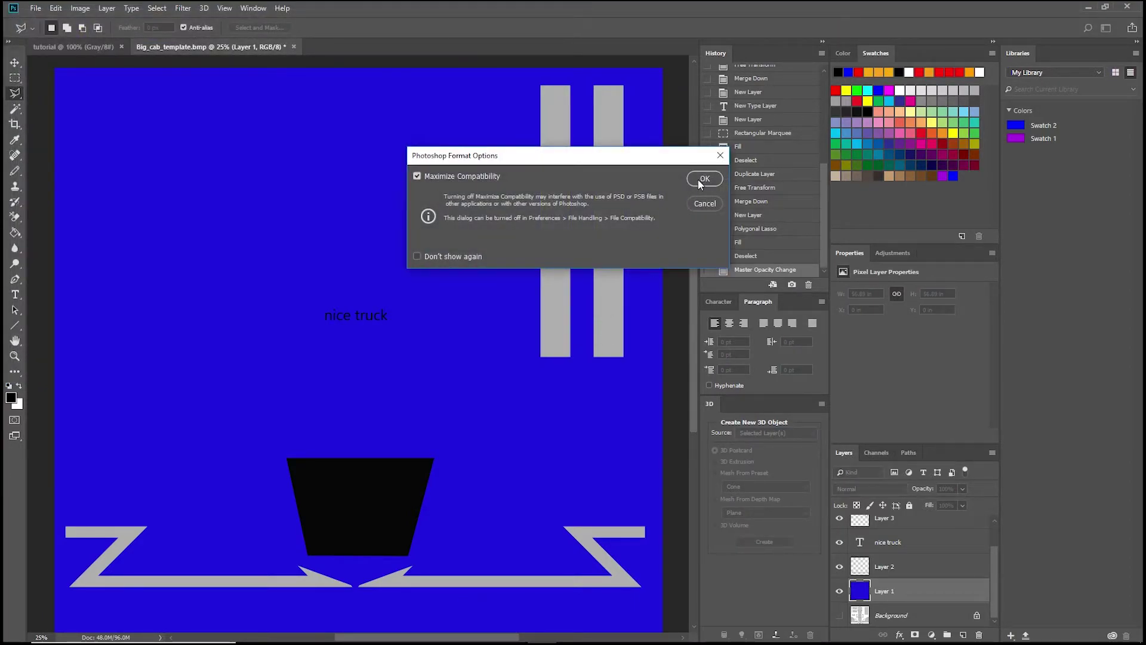
left_click(700, 179)
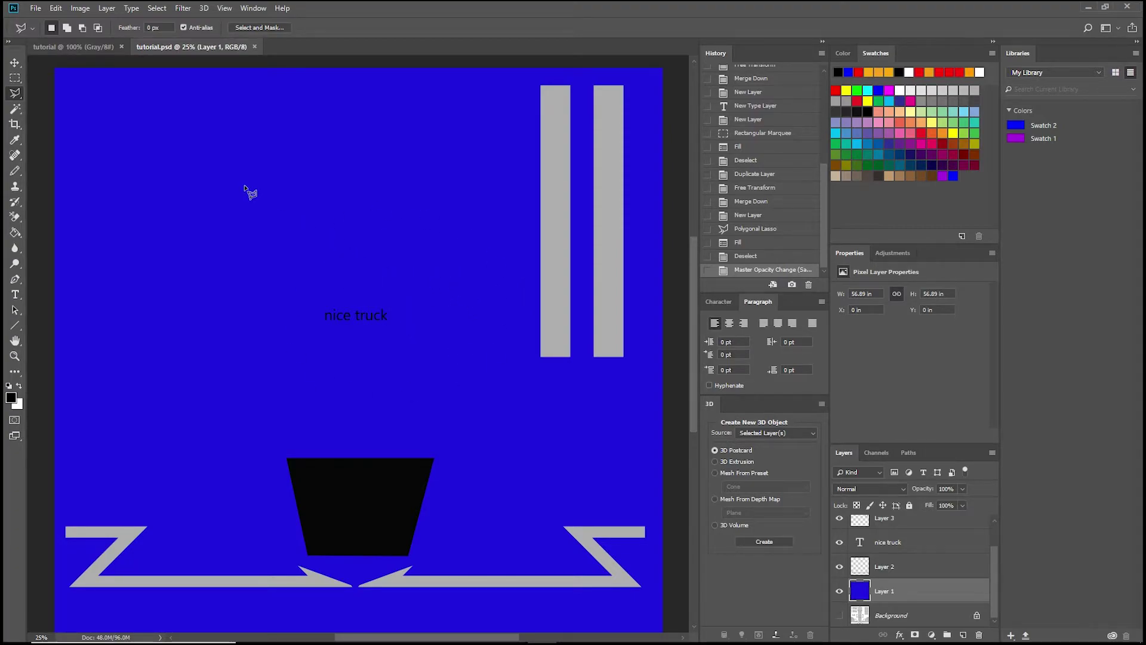
Save a copy of the skin as tutorial.dds in D3D/DDS format in the templates folder
left_click(36, 8)
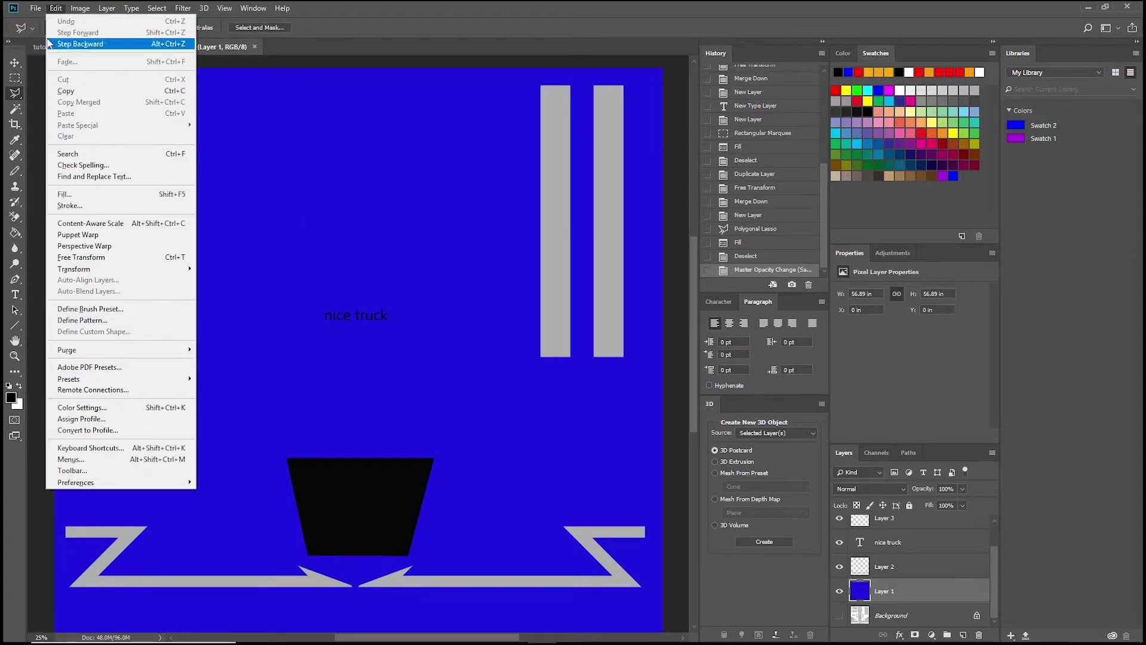
left_click(52, 140)
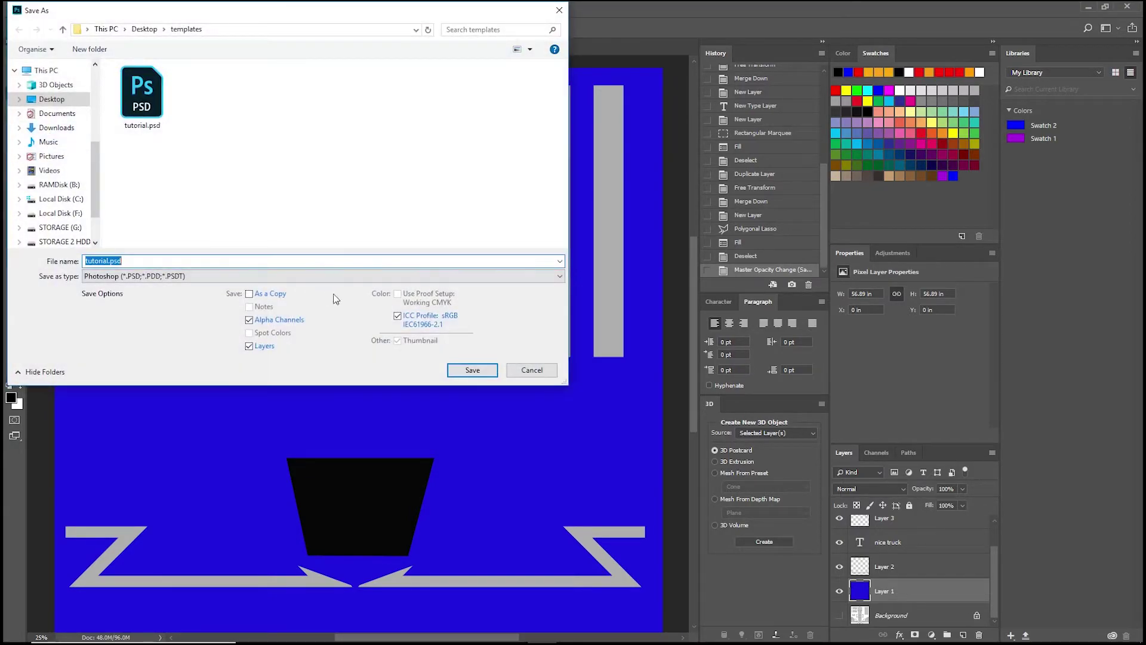
left_click(560, 276)
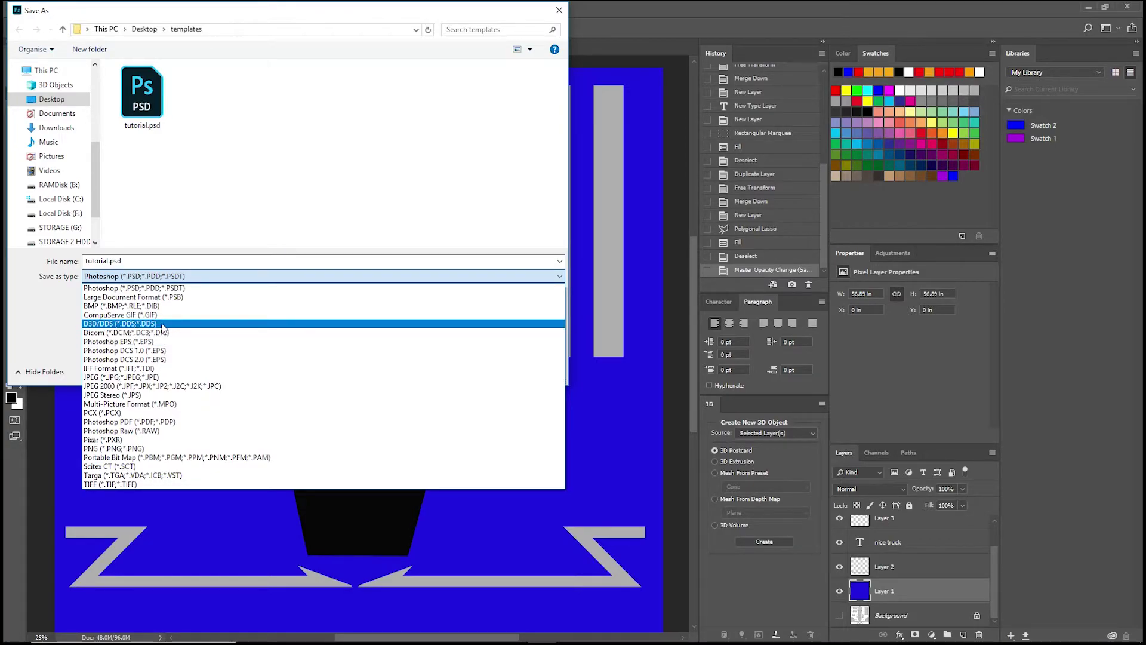
left_click(162, 324)
left_click(561, 278)
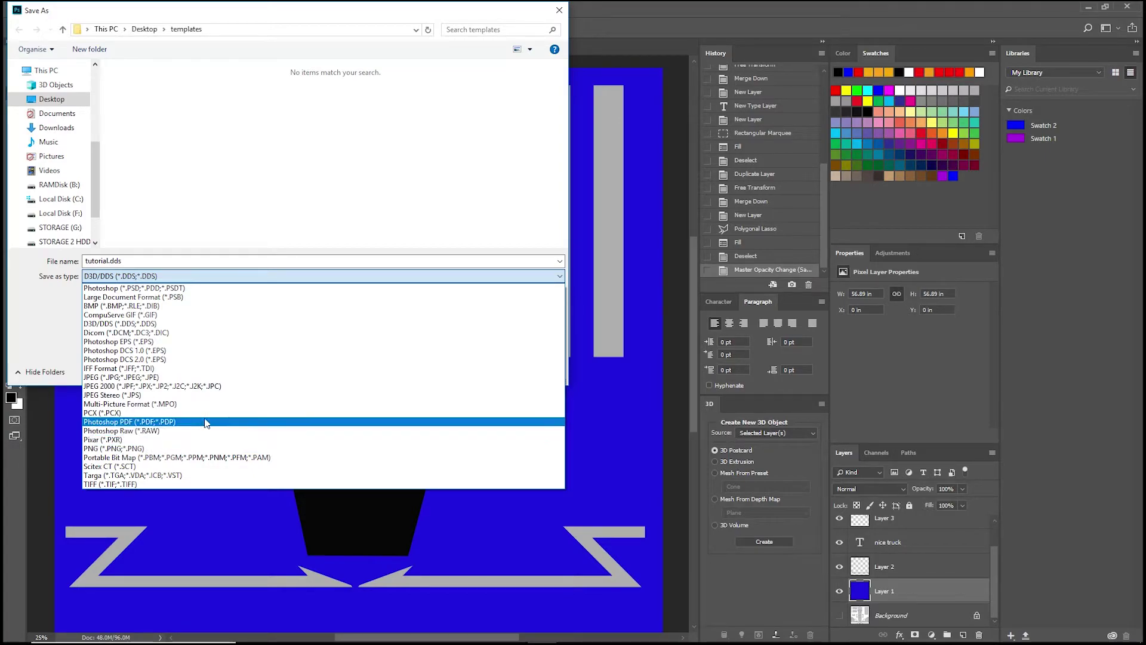
left_click(559, 275)
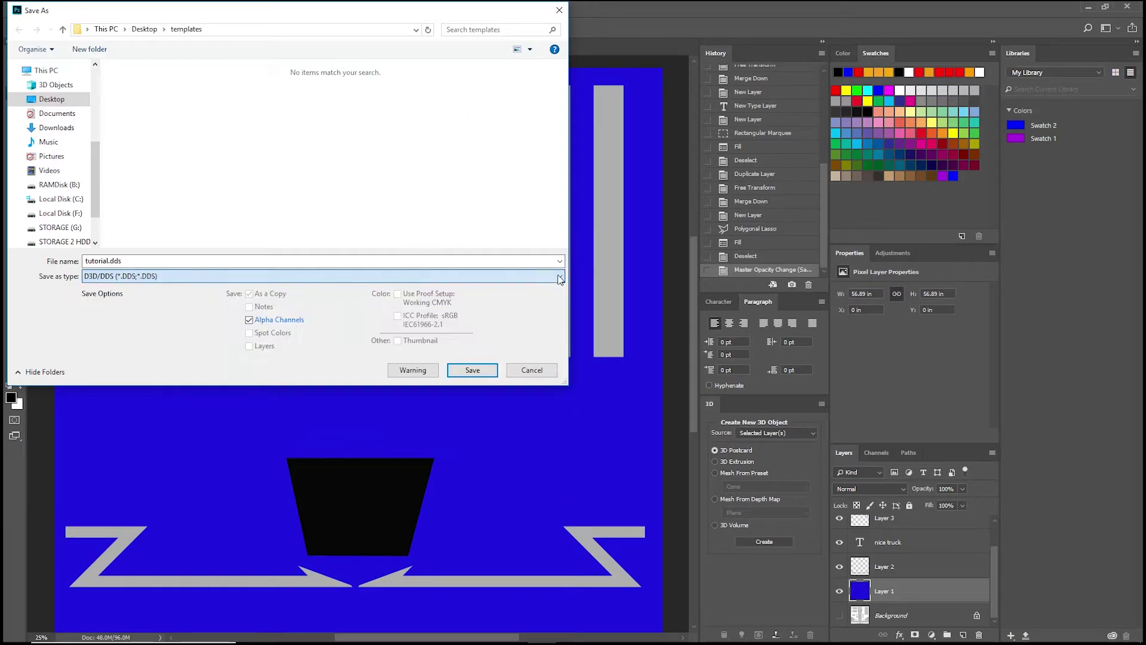
left_click(472, 370)
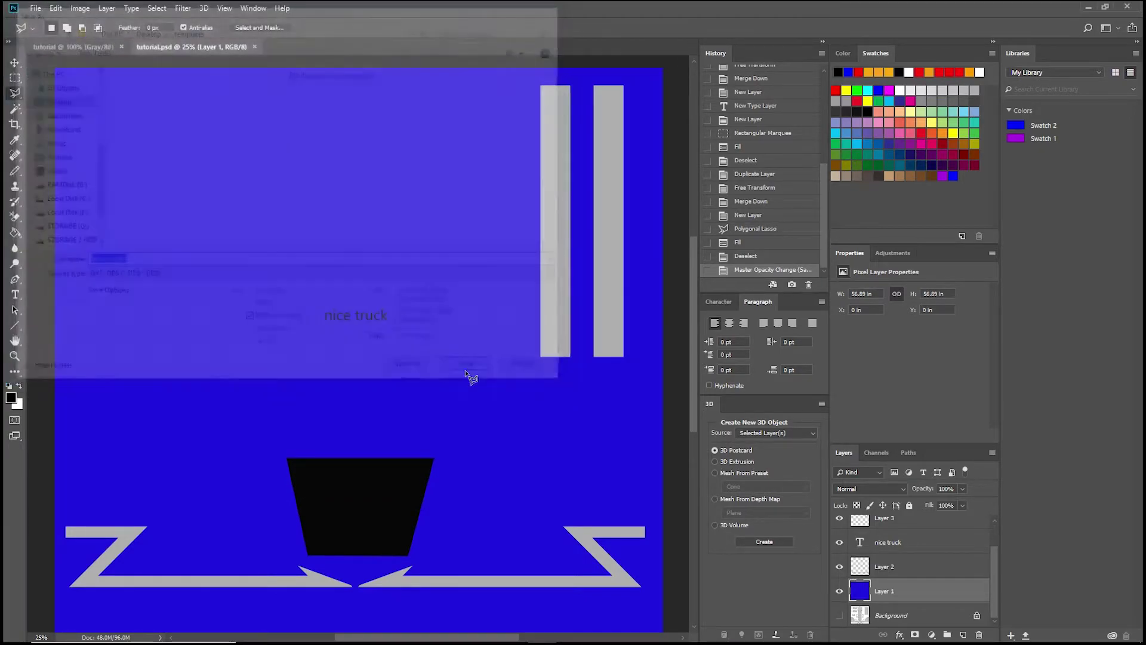
left_click(630, 170)
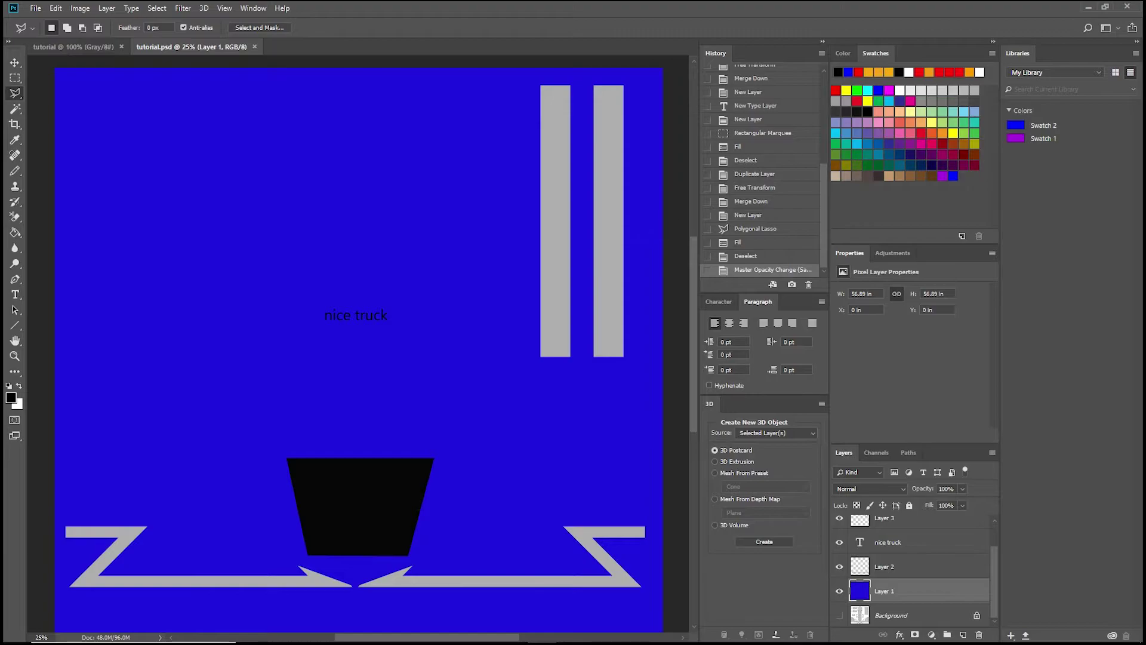
Minimize Photoshop, launch ETS2Studio.exe from the ets2 studio desktop folder, and close the folder window
left_click(1088, 7)
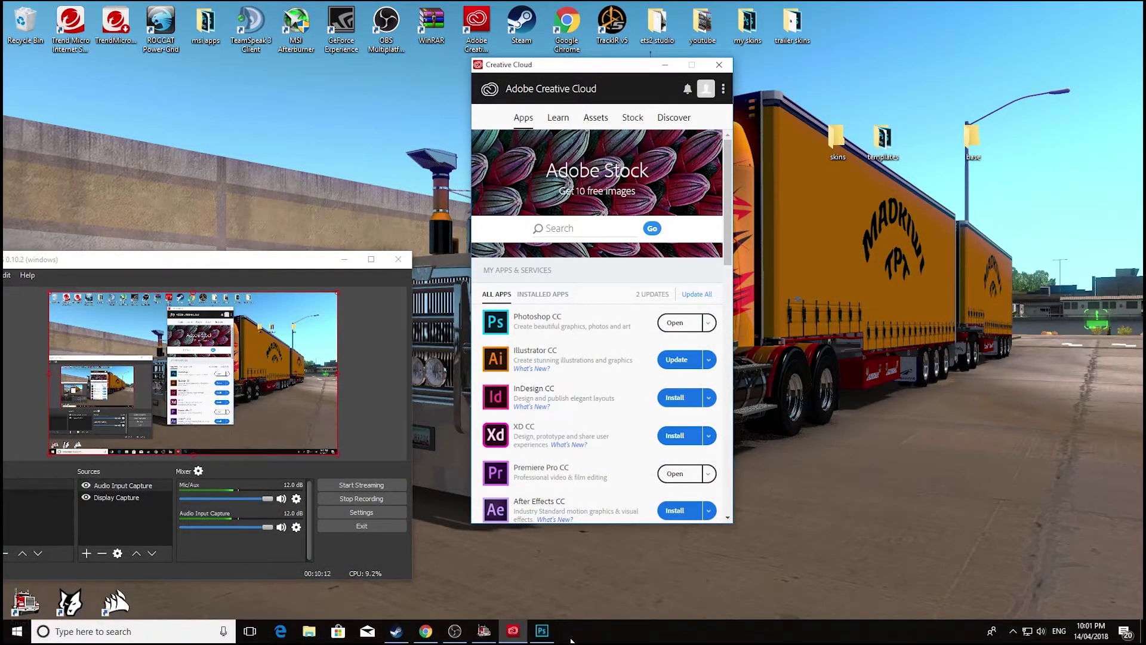
mouse_move(542, 631)
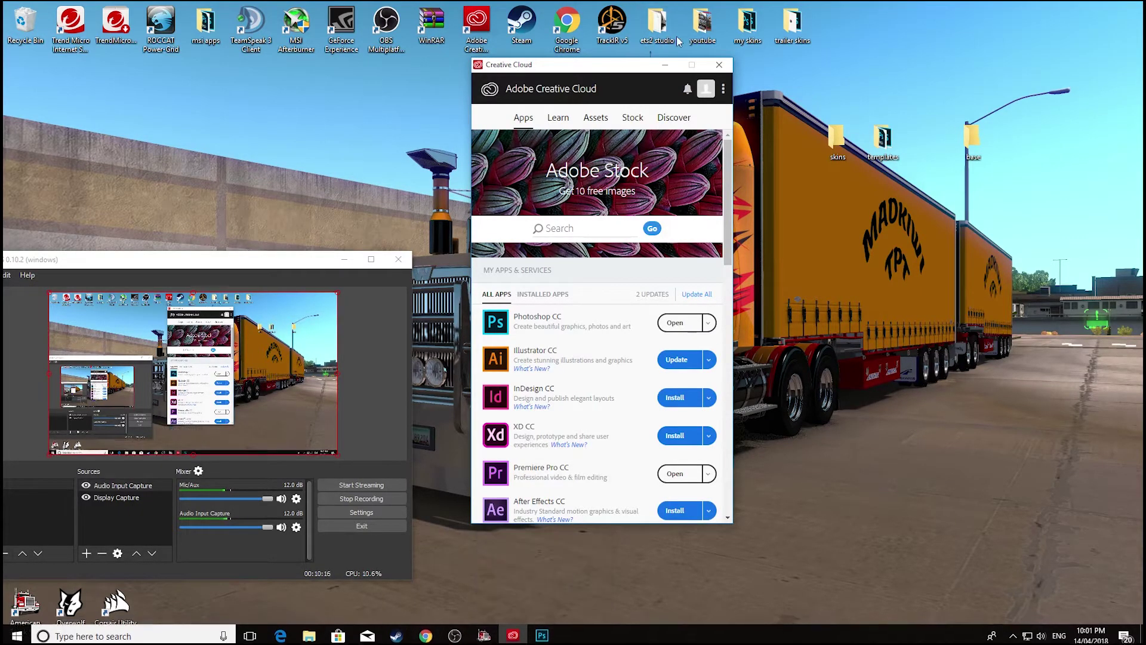
left_click(656, 27)
double_click(656, 27)
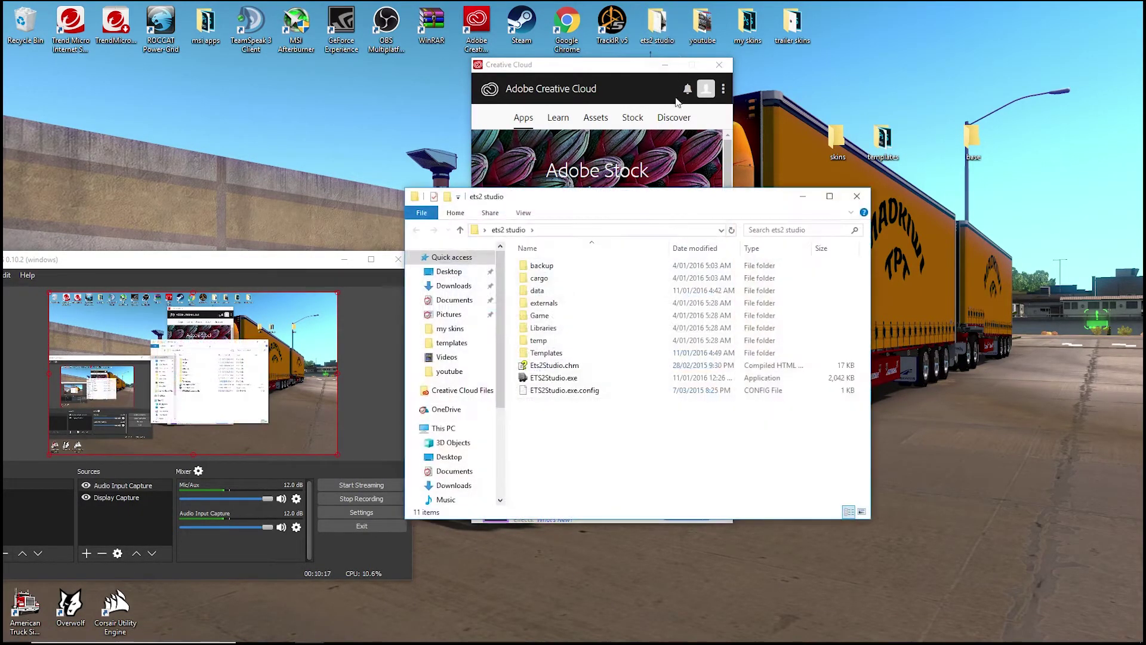
left_click(583, 377)
double_click(583, 378)
left_click(849, 218)
left_click(856, 196)
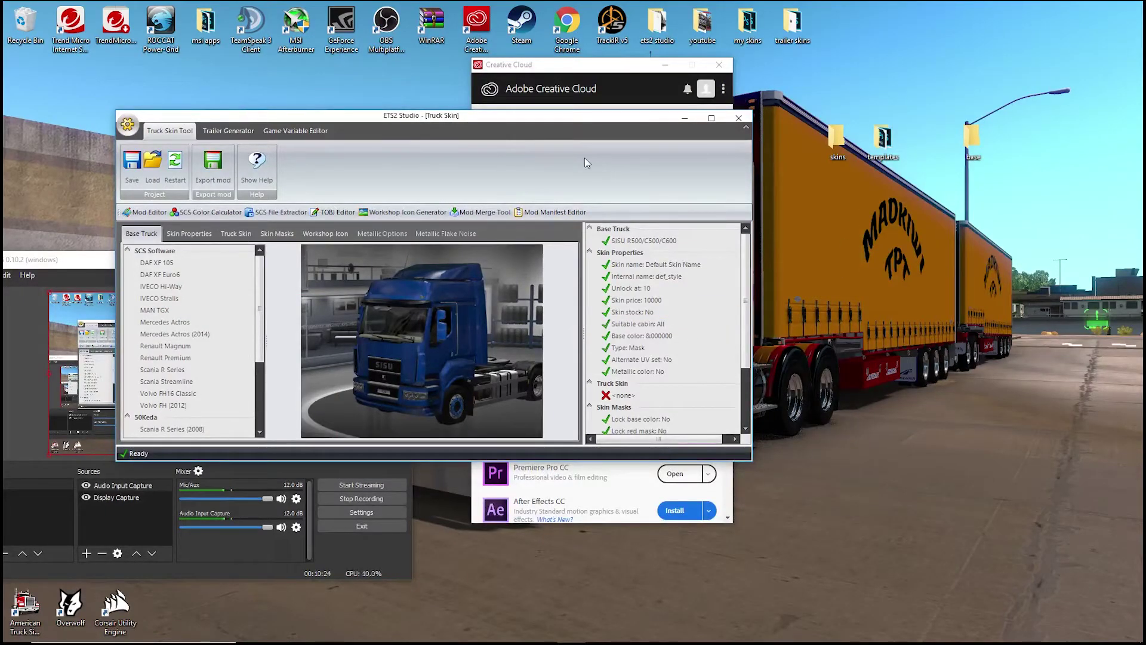
Choose DAF XF 105 as the base truck and set the skin name to ws4800 and the internal name to 4800w
left_click_drag(559, 120, 638, 170)
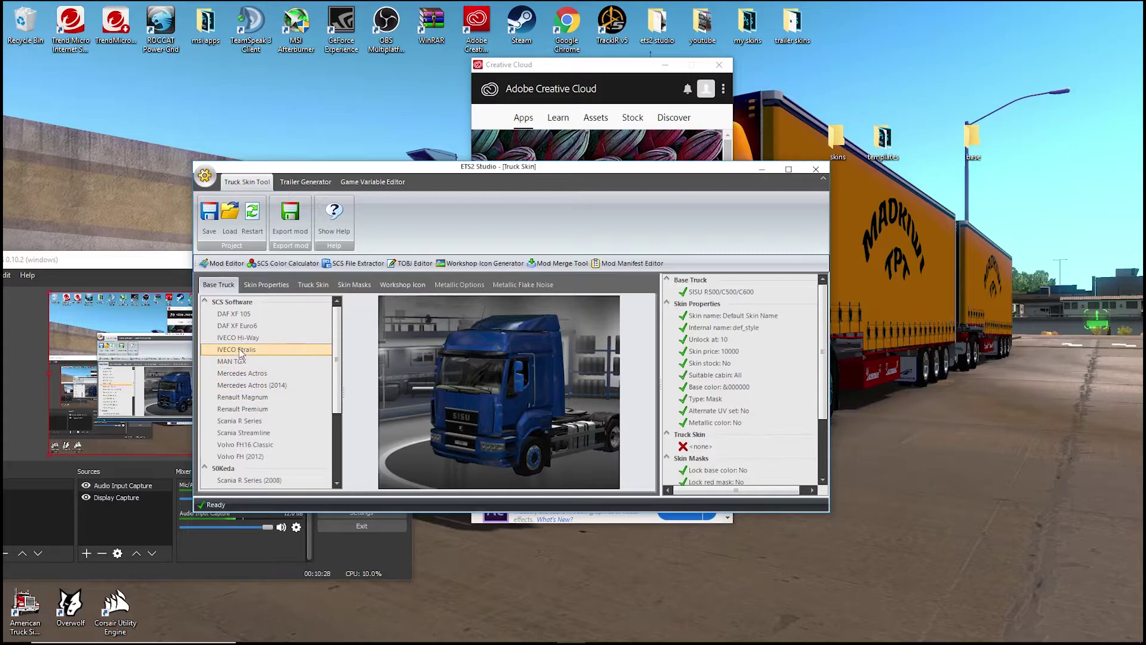
left_click(237, 317)
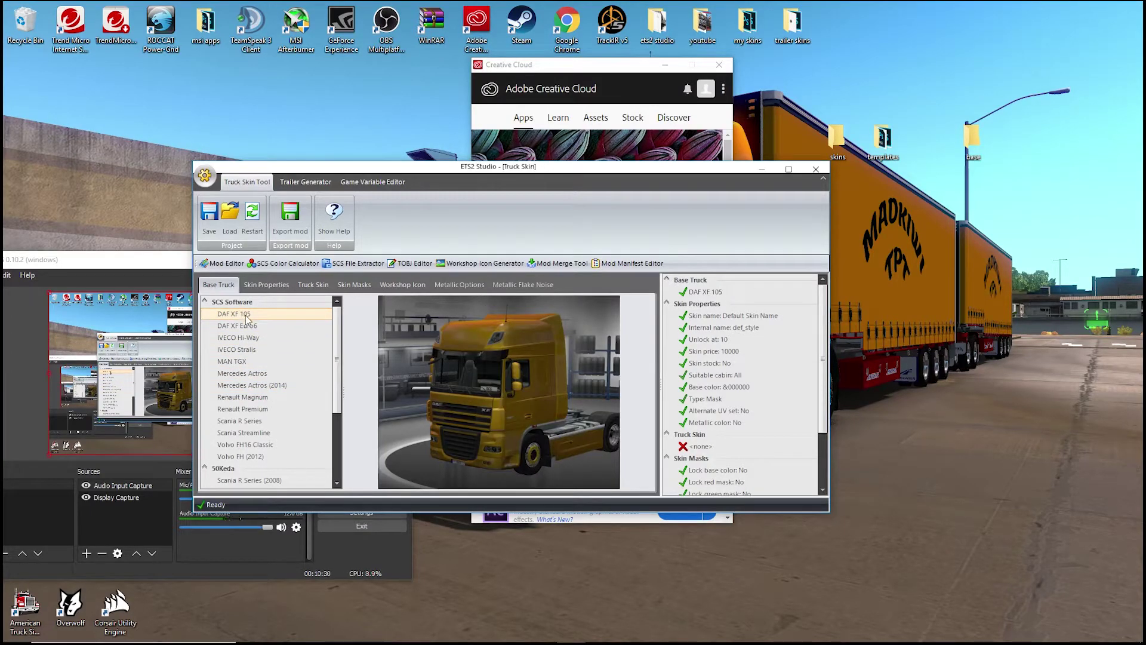
left_click(270, 284)
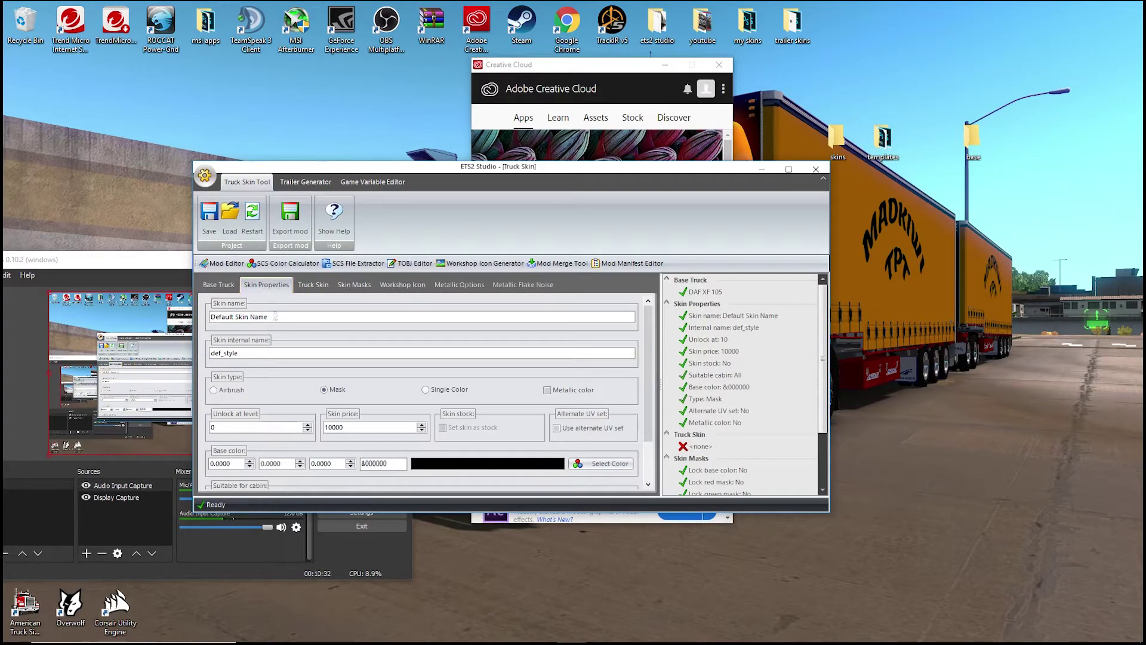
left_click_drag(266, 317, 217, 317)
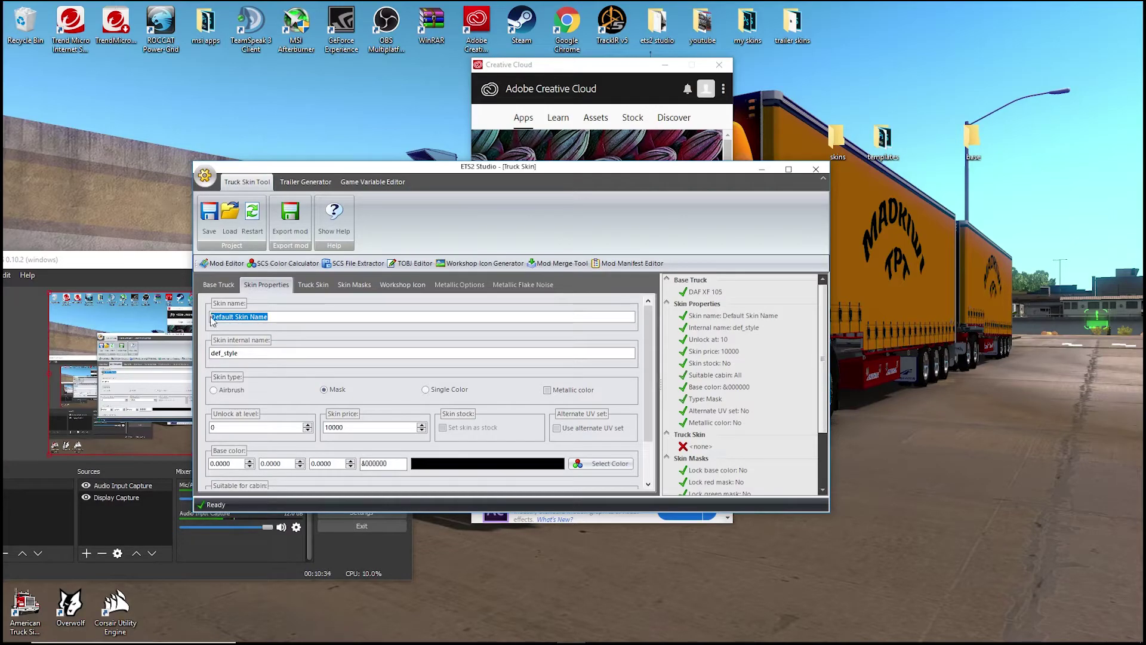
type("ws4800")
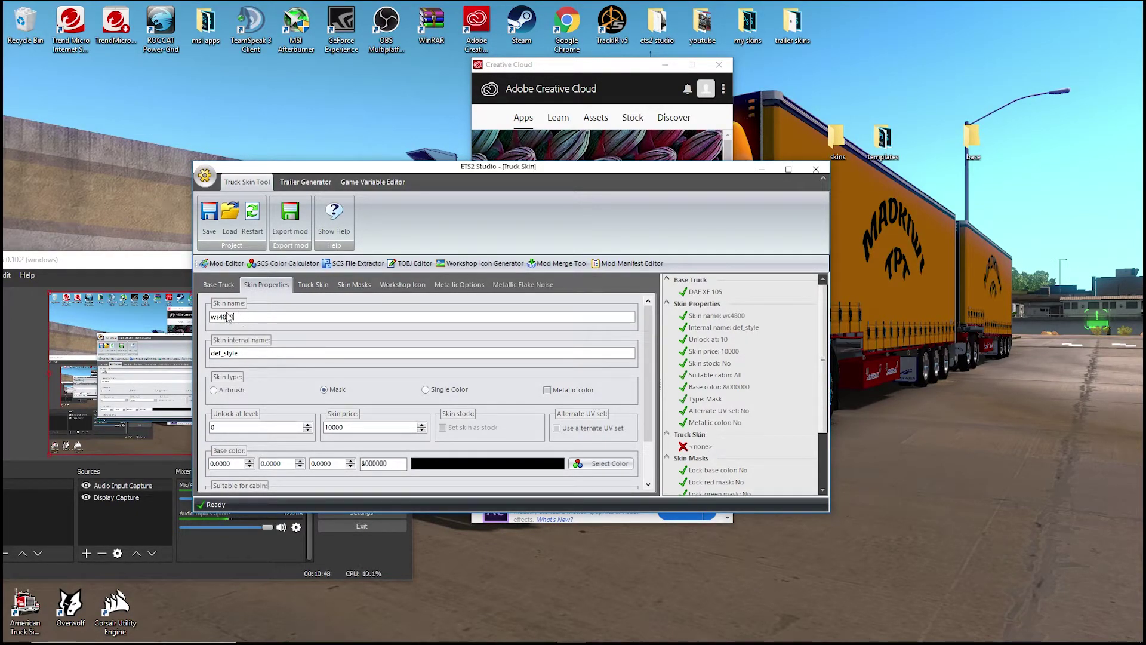
left_click_drag(244, 353, 208, 352)
type("4800w")
Set the skin type to Airbrush and the skin price to 1
left_click(215, 390)
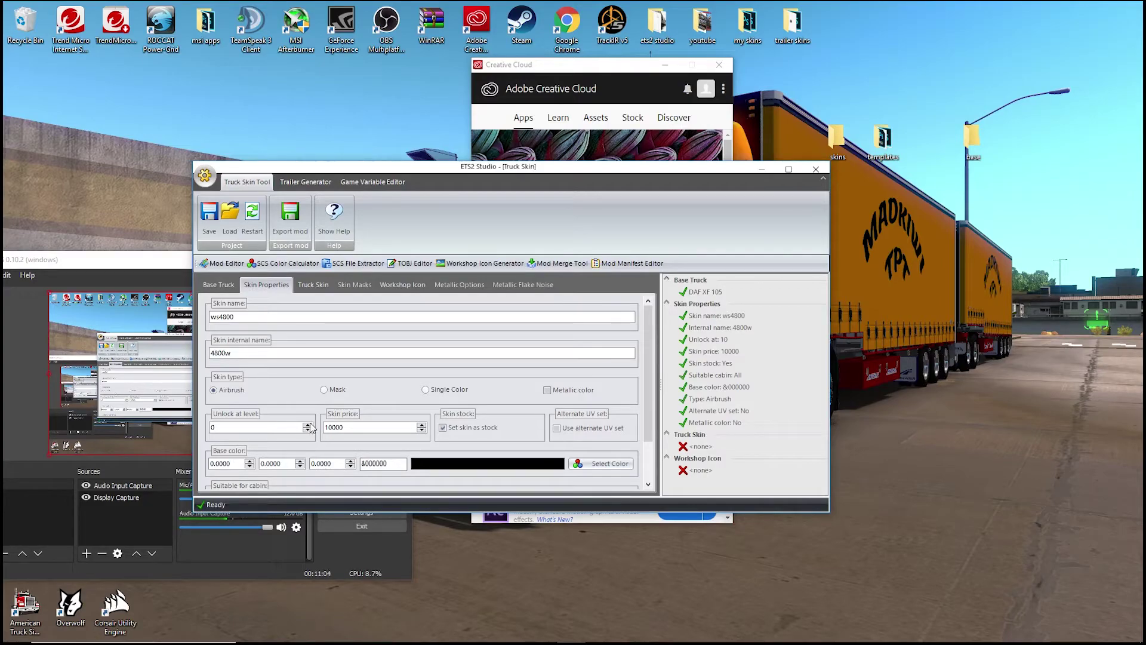
left_click_drag(345, 428, 338, 427)
key("BackSpace")
Try the Mask skin type with metallic color and examine the skin mask and metallic flake noise settings
left_click(323, 389)
left_click(547, 390)
left_click(358, 288)
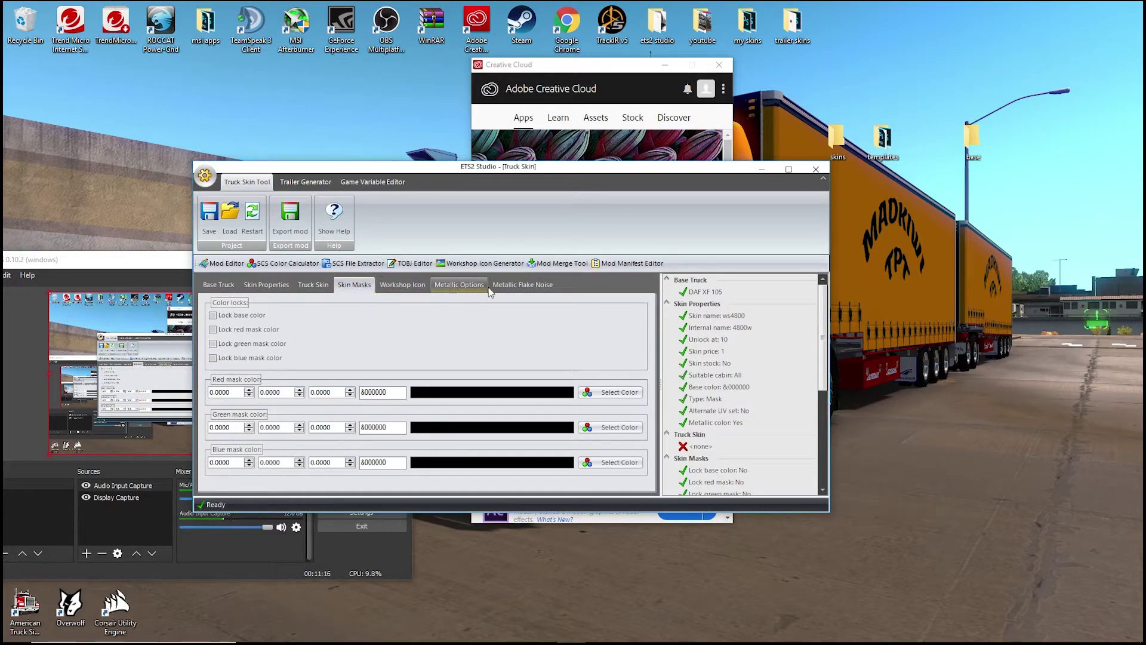
left_click(504, 287)
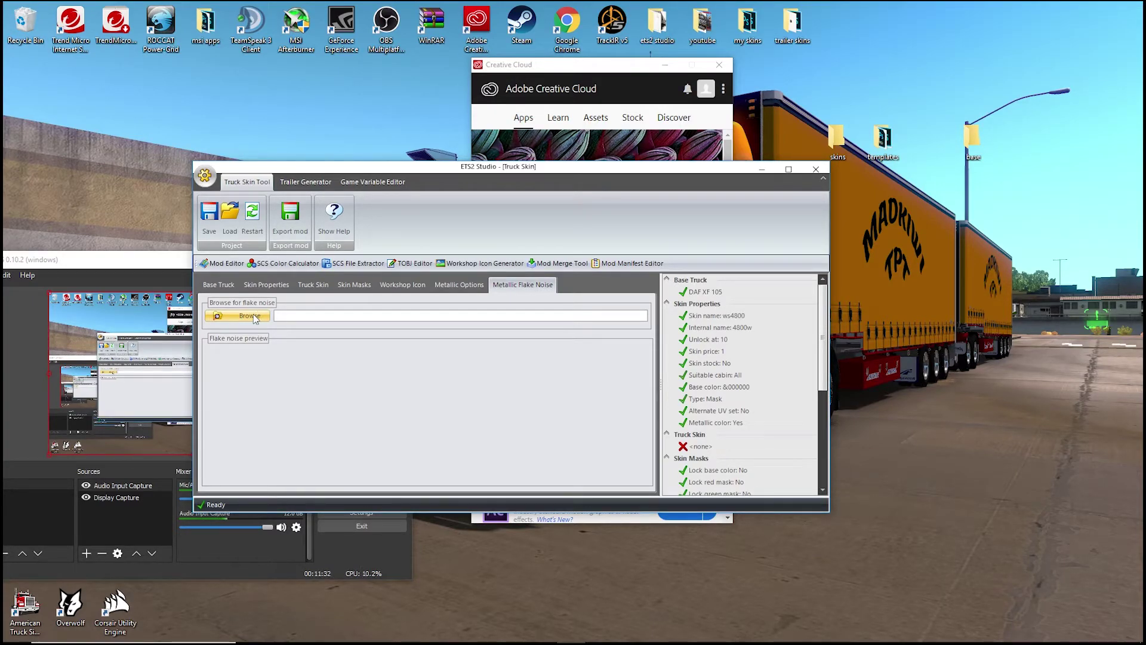
Return the skin type to Airbrush and turn off metallic color
left_click(263, 286)
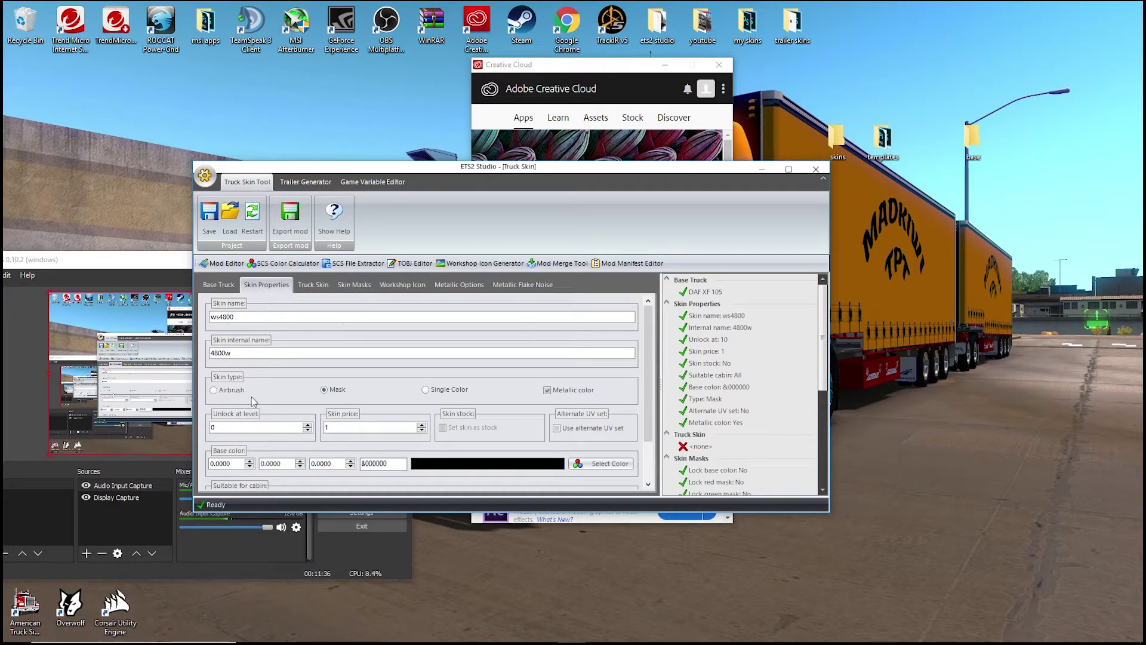
left_click(215, 391)
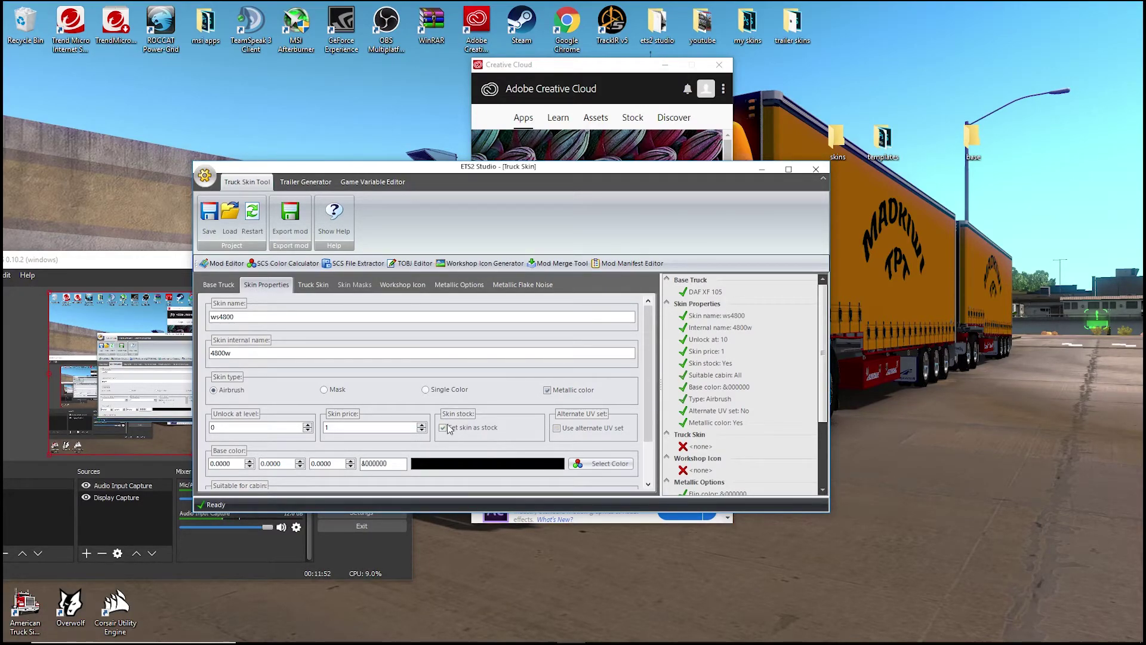
left_click(547, 390)
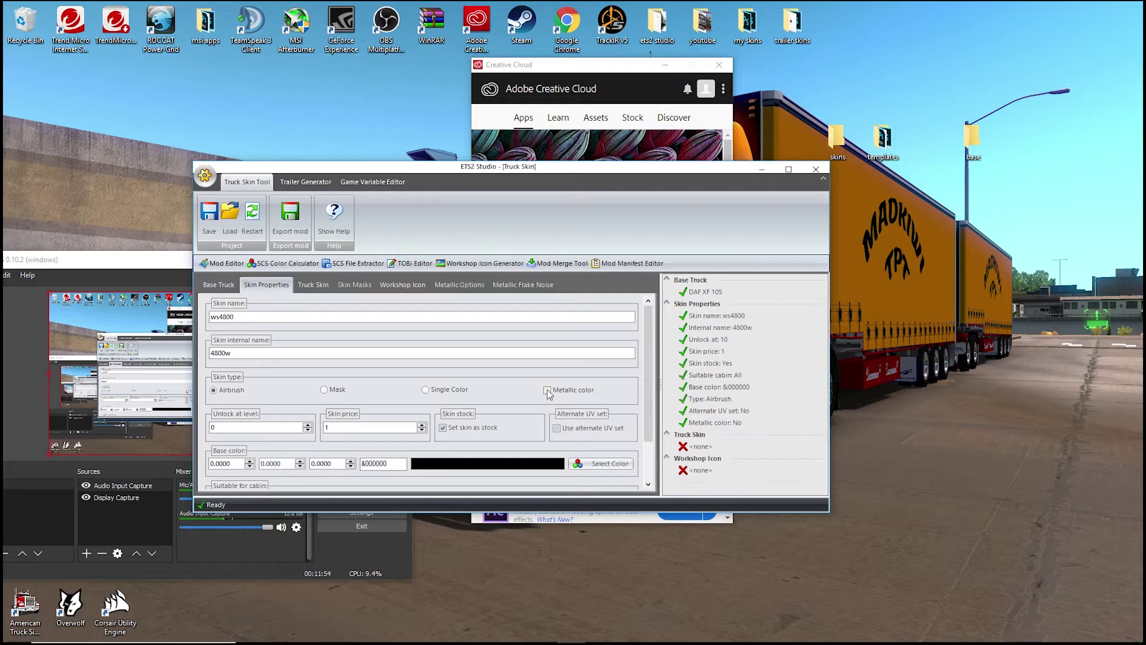
Load tutorial.dds from the templates folder on the Desktop as the truck skin image
left_click(313, 285)
left_click(260, 316)
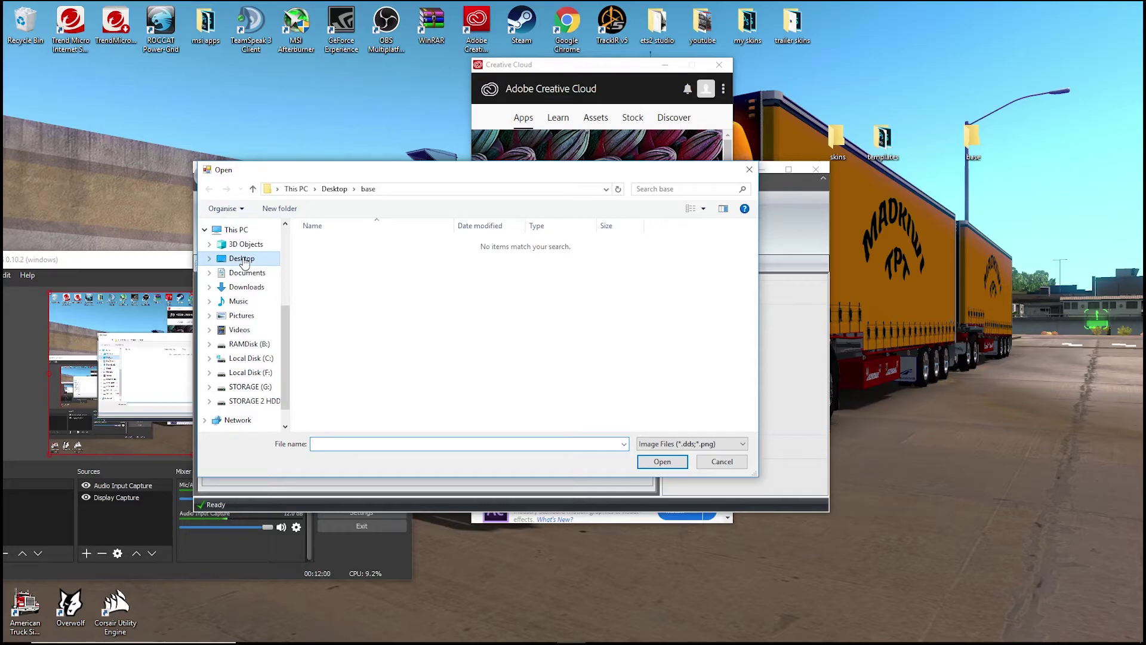
left_click(242, 261)
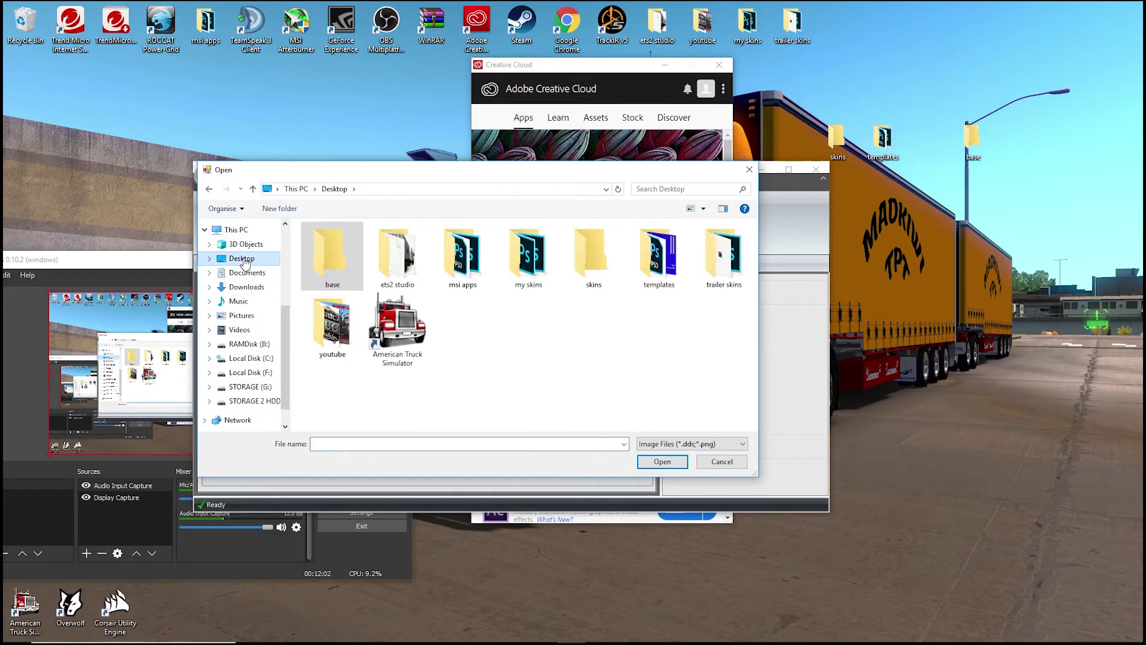
double_click(654, 267)
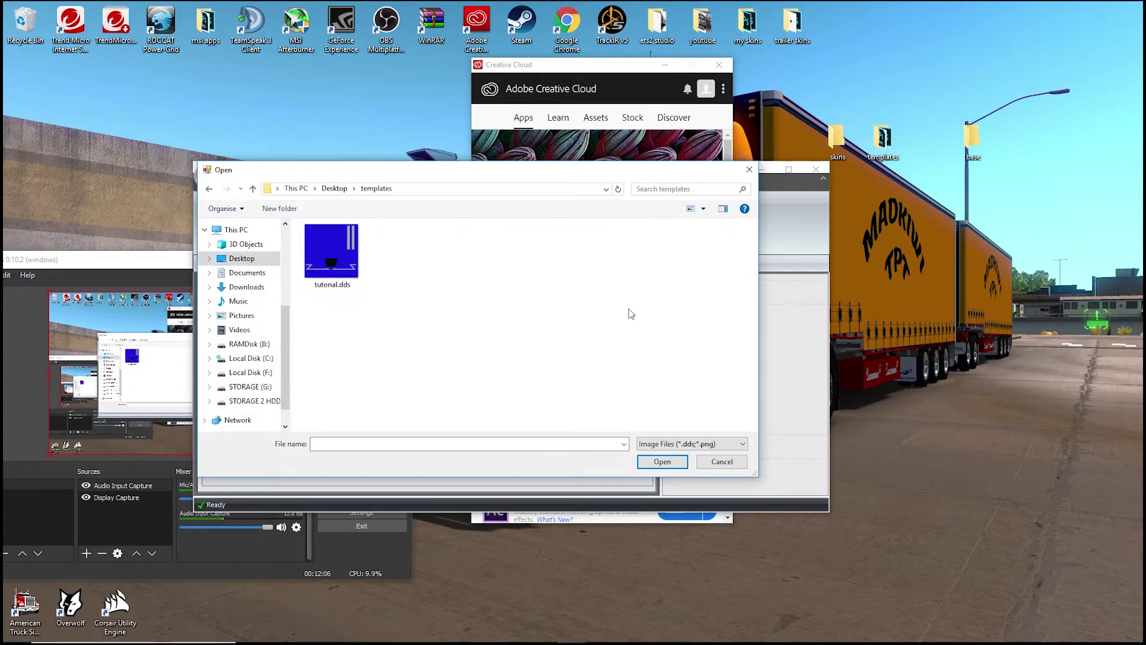
double_click(332, 250)
left_click(352, 263)
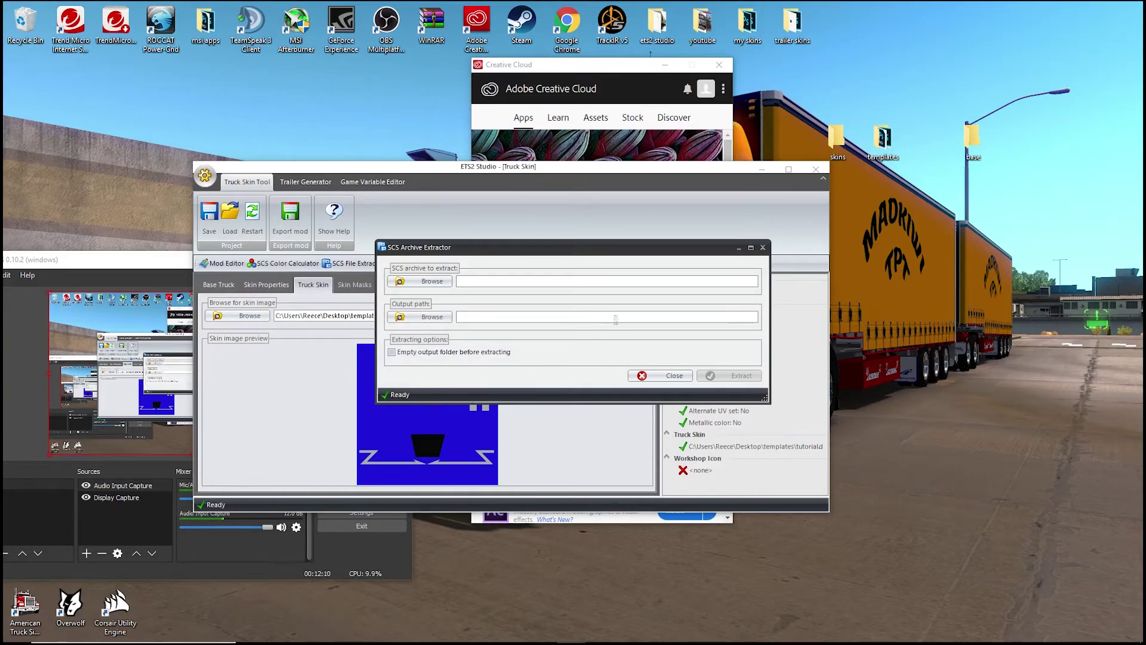
left_click(762, 247)
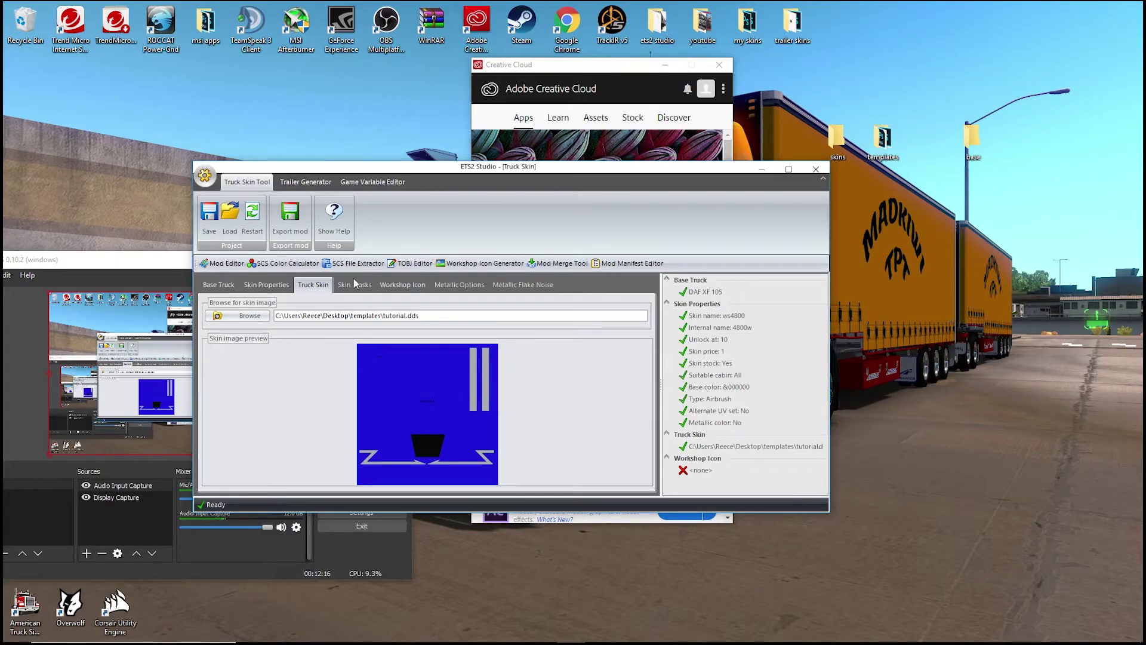
Assign the default workshop icon and review the base truck and skin property settings
left_click(398, 285)
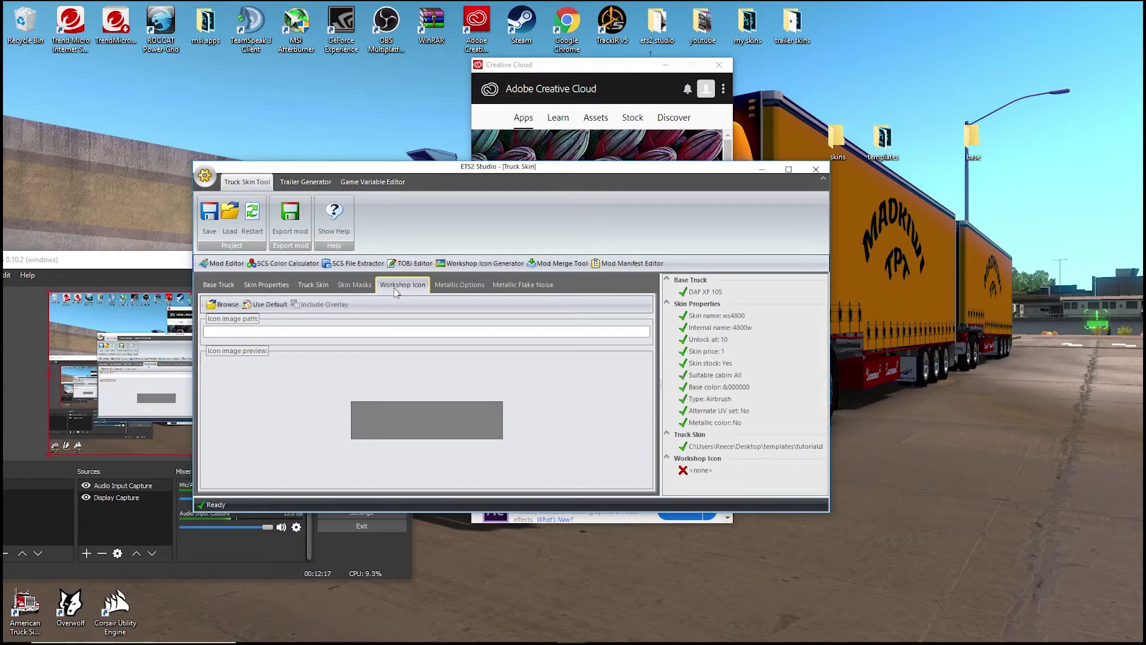
left_click(266, 303)
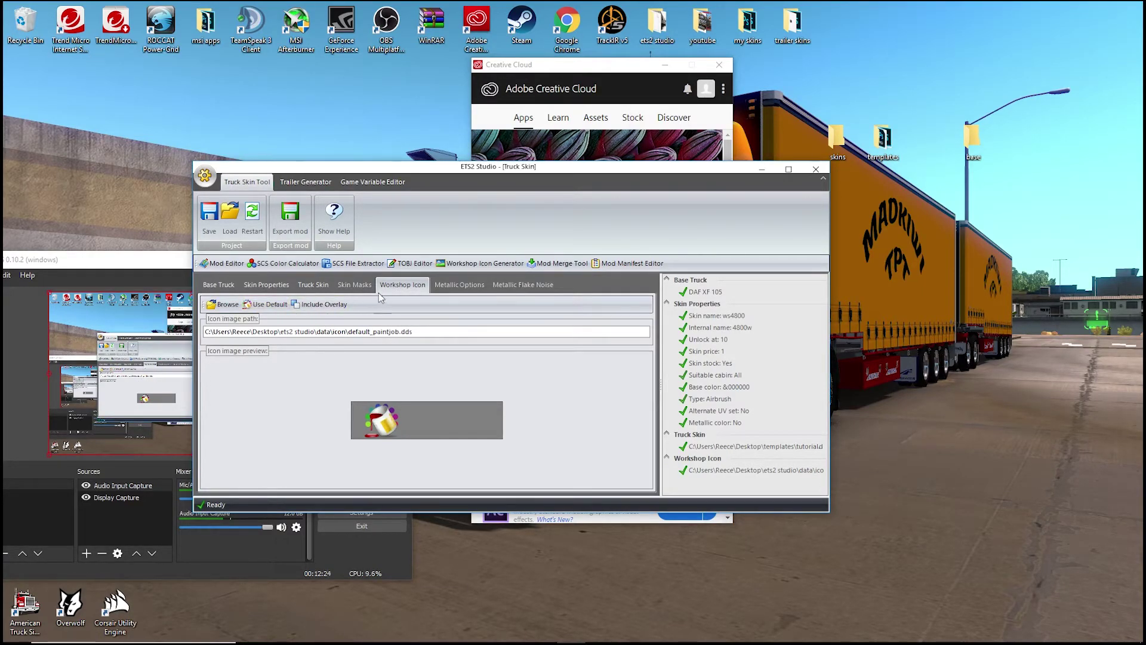
left_click(206, 279)
left_click(265, 285)
left_click(234, 287)
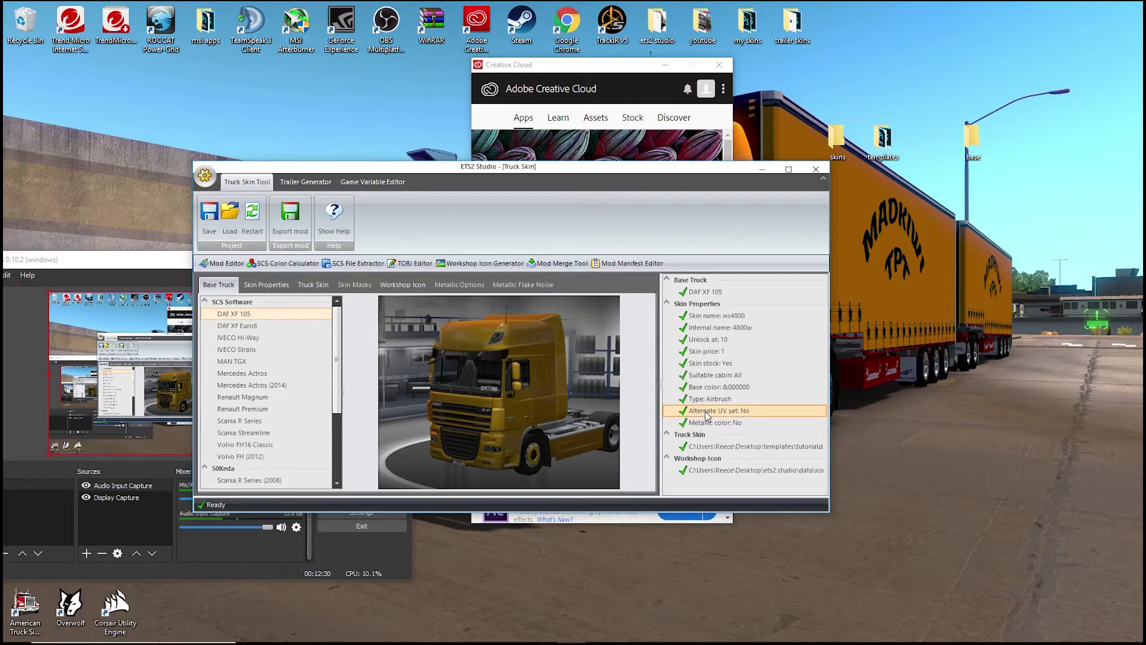
left_click_drag(585, 176, 541, 188)
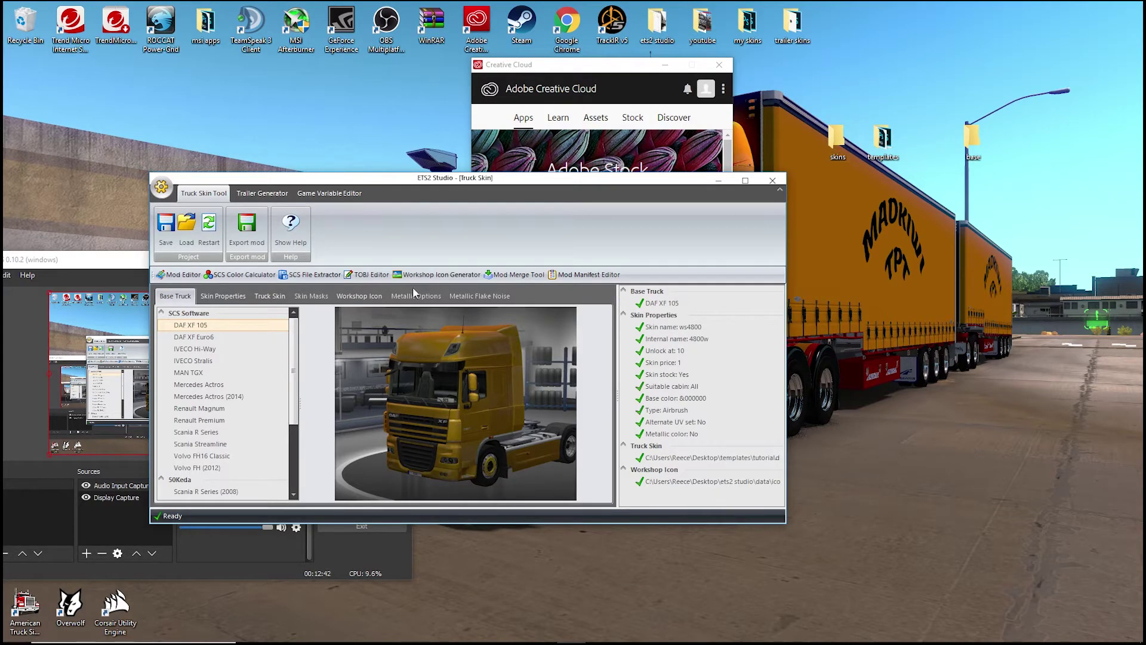
Export the mod as a ZIP file named tutorial.zip into the base folder on the Desktop
left_click(249, 236)
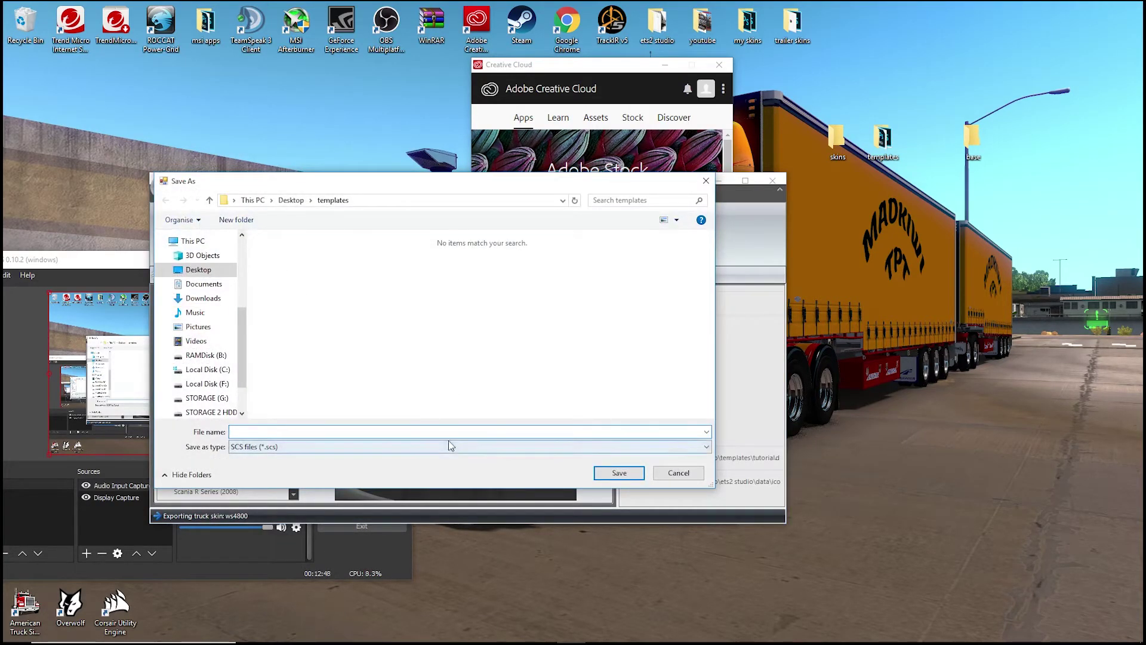
right_click(404, 431)
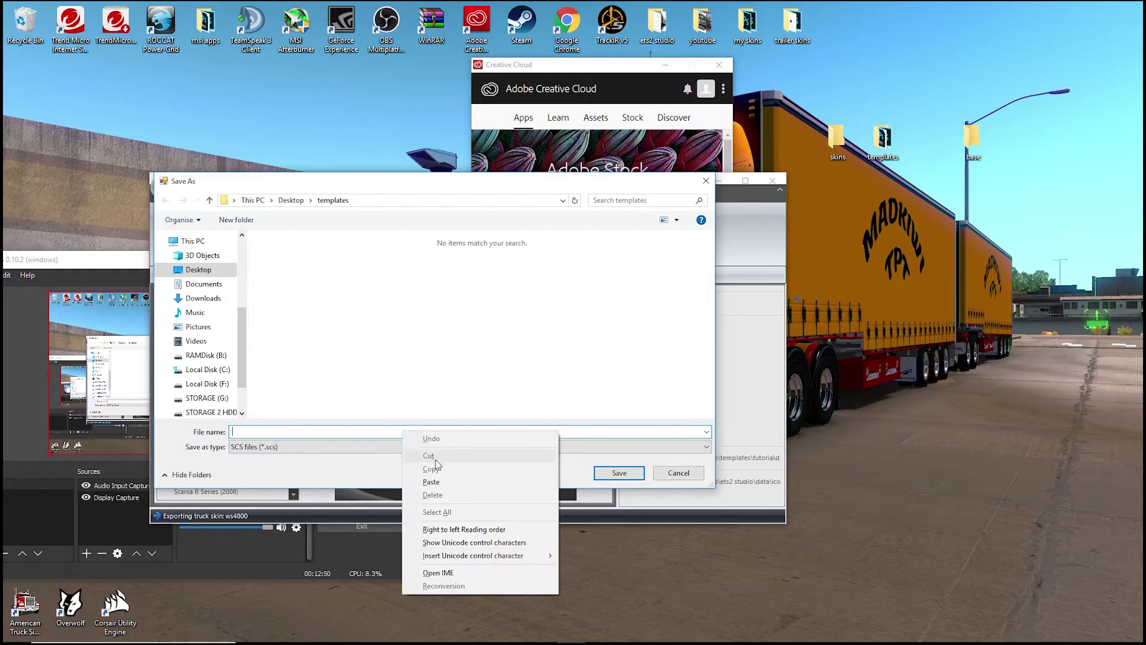
left_click(449, 481)
left_click(706, 447)
left_click(311, 467)
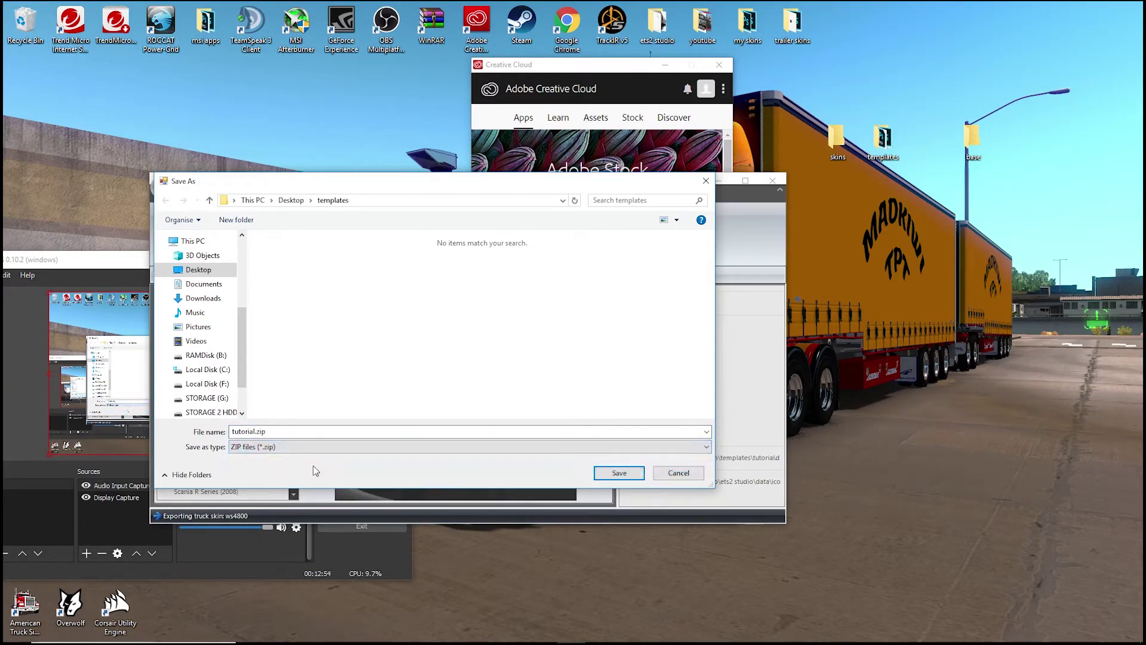
left_click(311, 201)
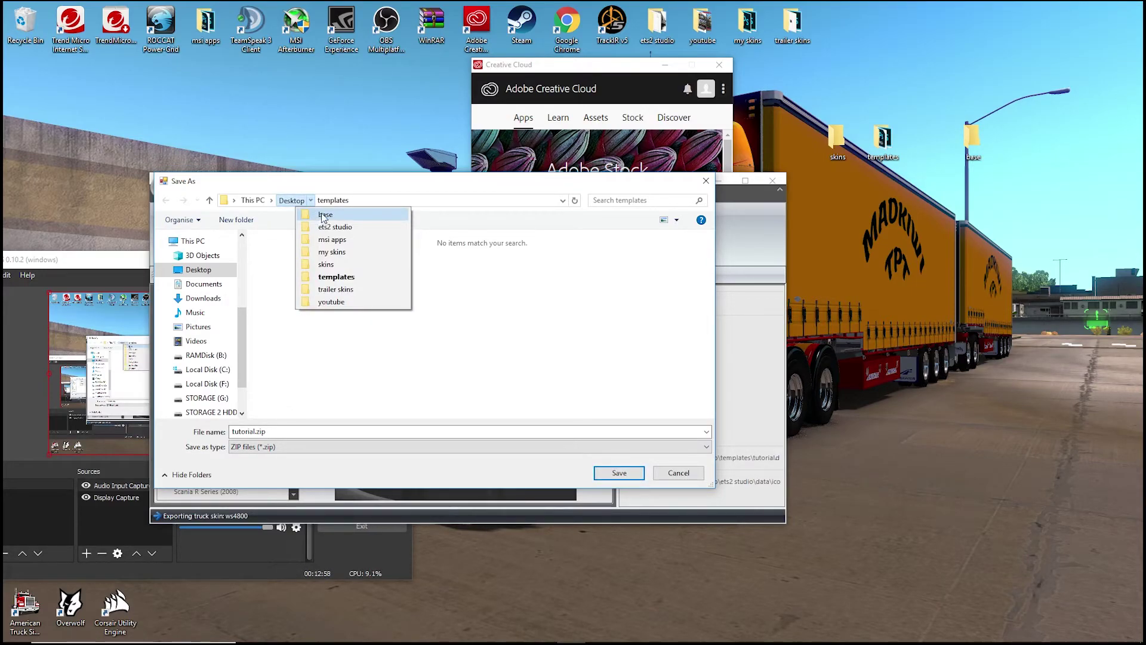
left_click(324, 214)
left_click(619, 473)
Open the base folder on the Desktop and extract tutorial.zip directly into it
double_click(972, 143)
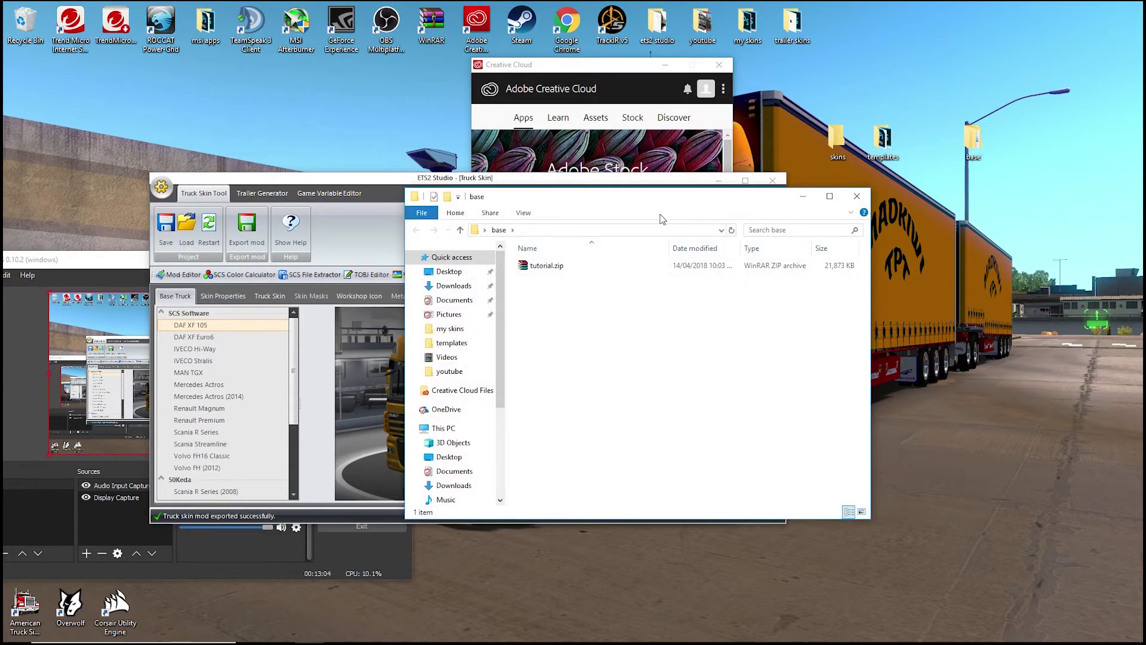
left_click_drag(617, 198, 496, 236)
left_click(445, 311)
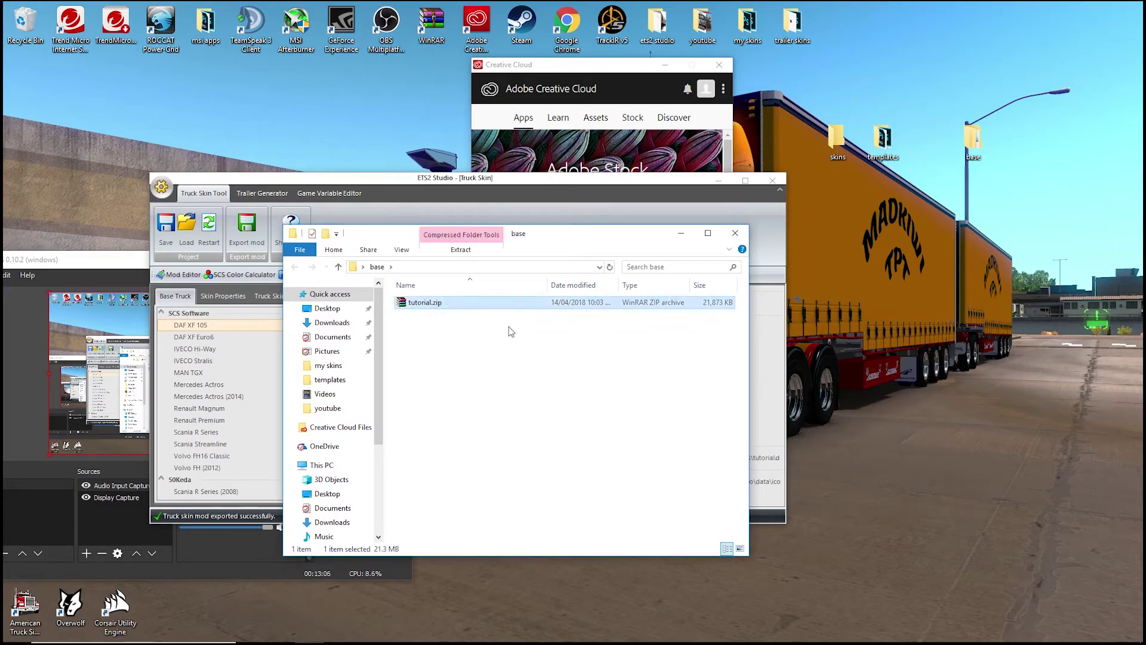
right_click(477, 302)
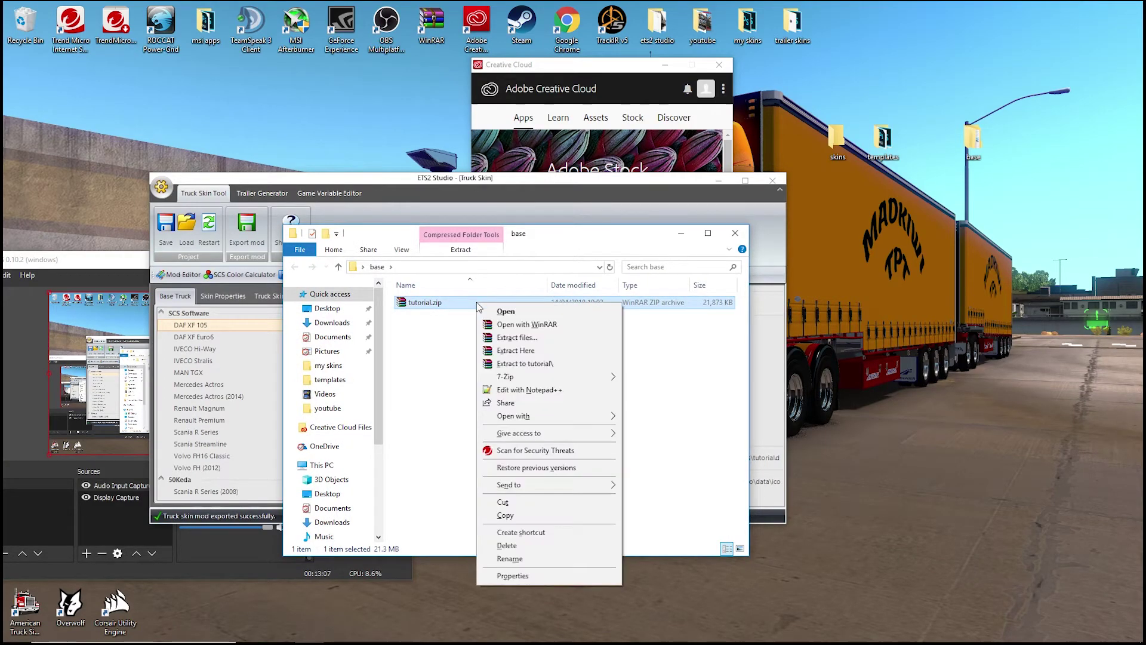
left_click(516, 351)
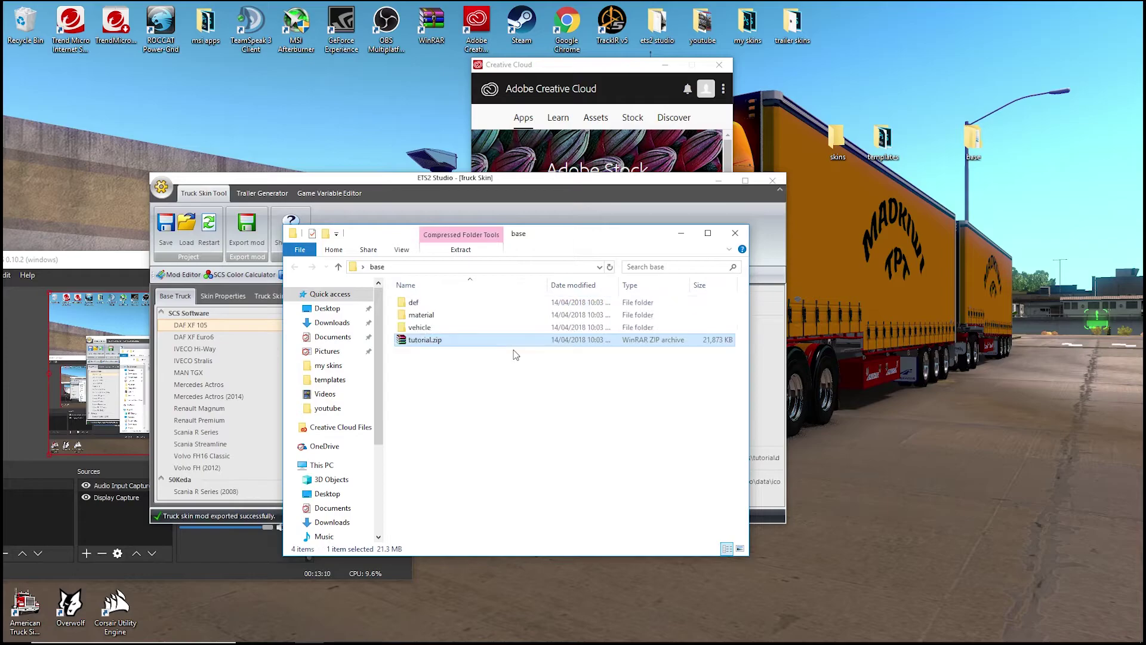
Rename the daf.xf folder inside def/vehicle/truck as 4800w
double_click(427, 306)
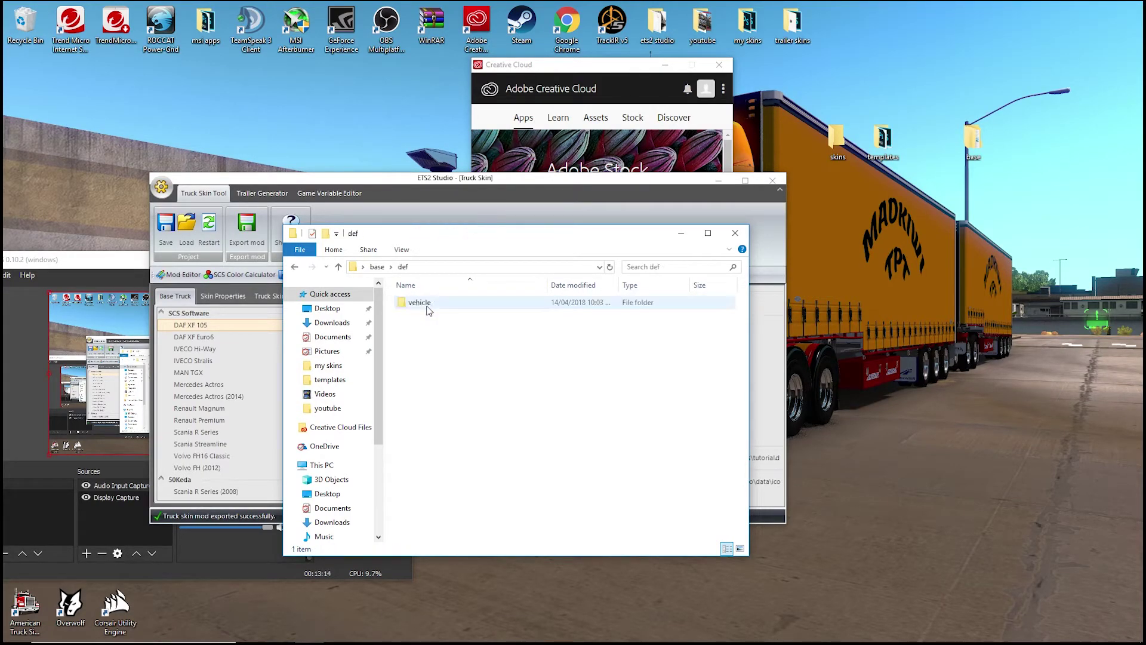
double_click(420, 303)
double_click(430, 306)
left_click(429, 307)
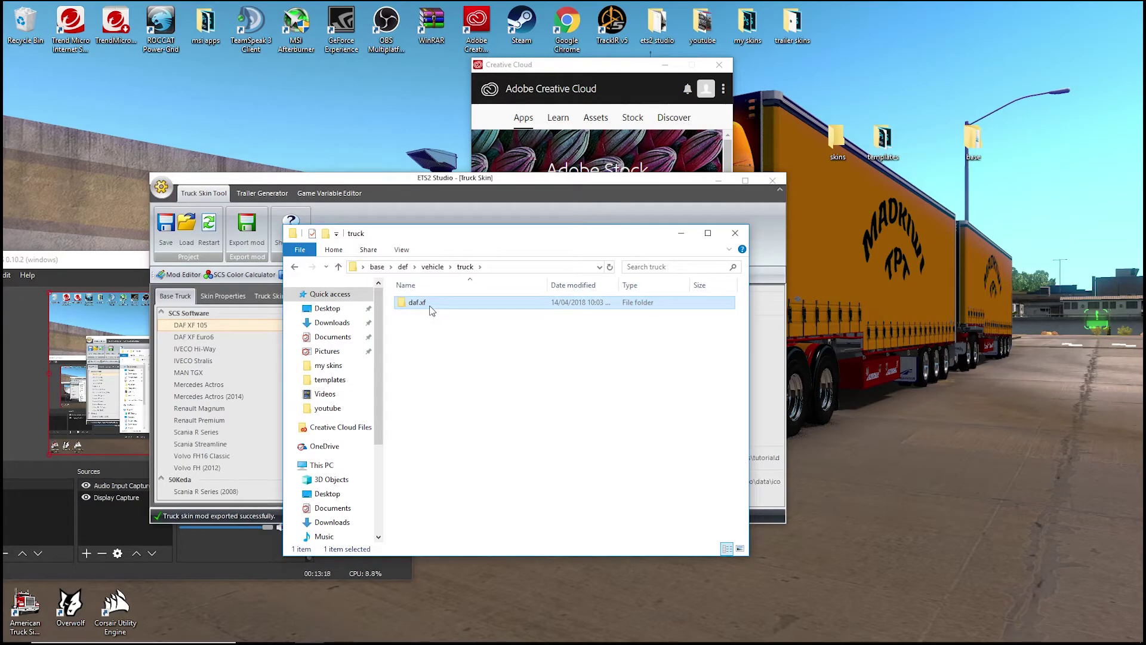
left_click(430, 307)
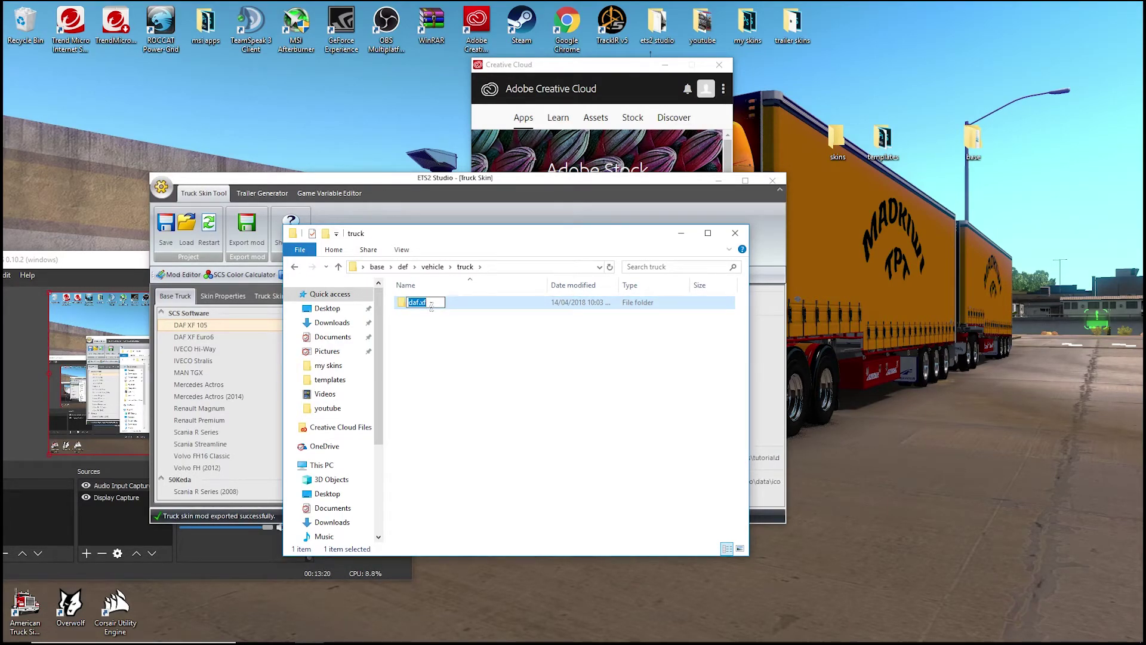
type("4800w")
key("Return")
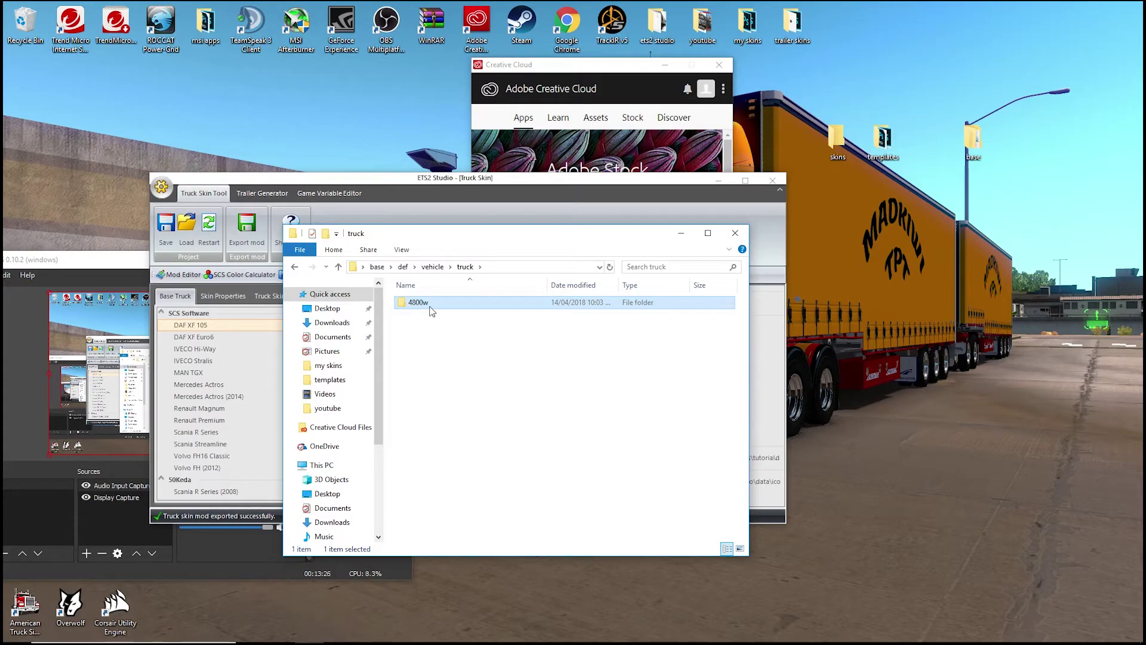
Edit paint_job/4800w.sii in Notepad++, replacing daf.xf with ws4800 in the accessory_paint_job_data line, and save and close the file
double_click(428, 306)
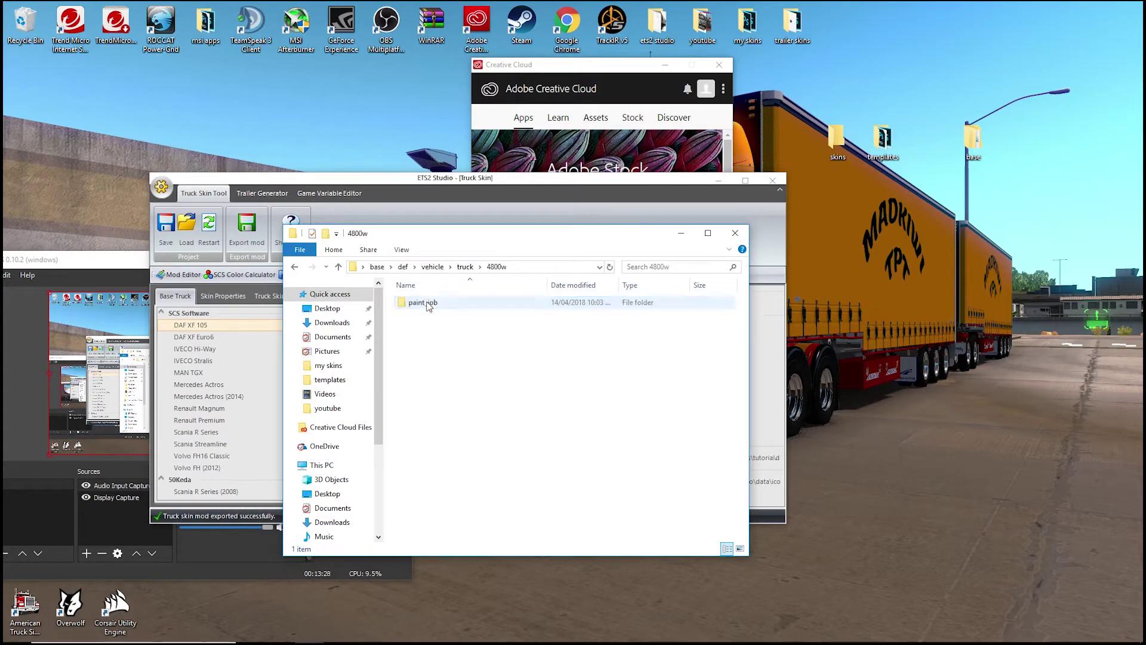
double_click(424, 303)
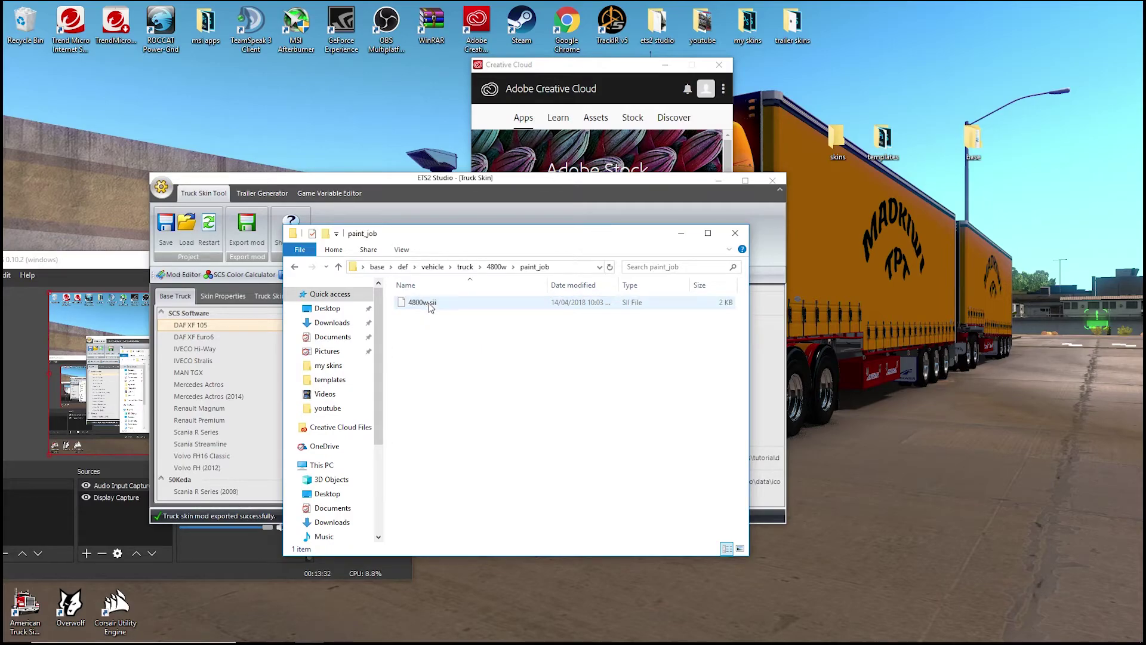
left_click(443, 306)
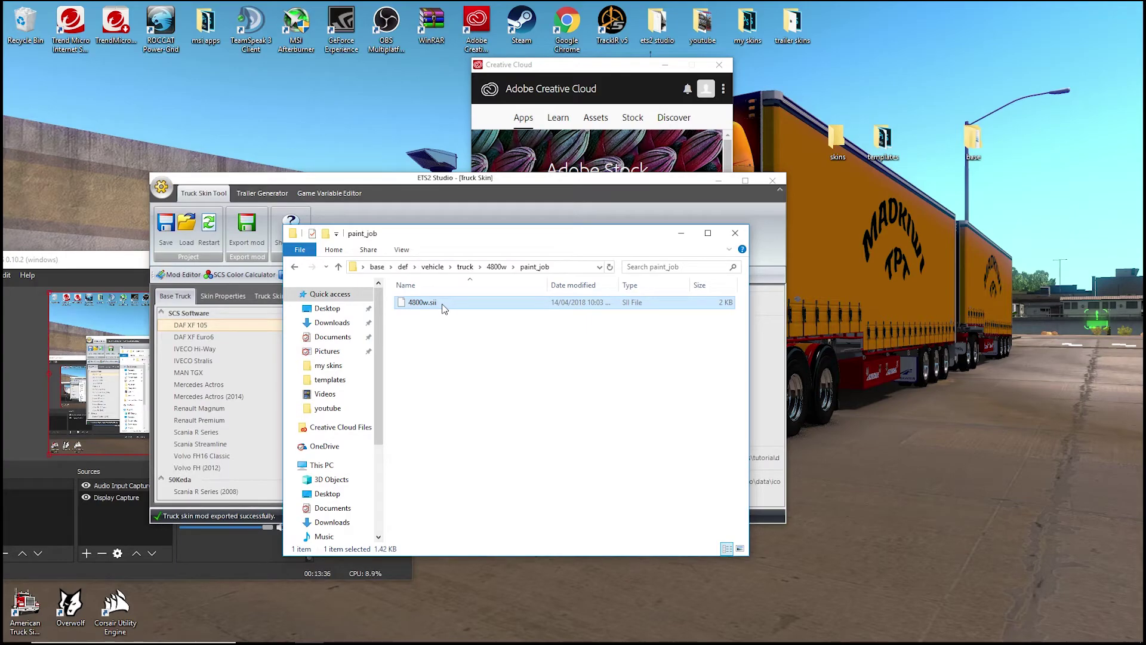
right_click(443, 308)
left_click(470, 338)
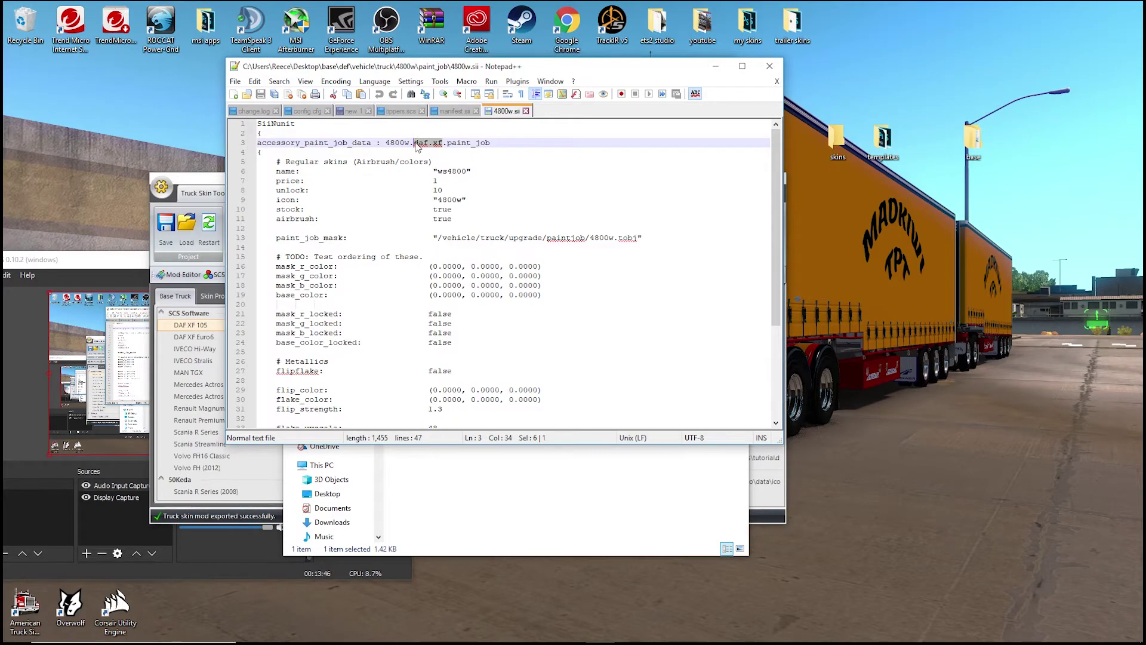
type("ws")
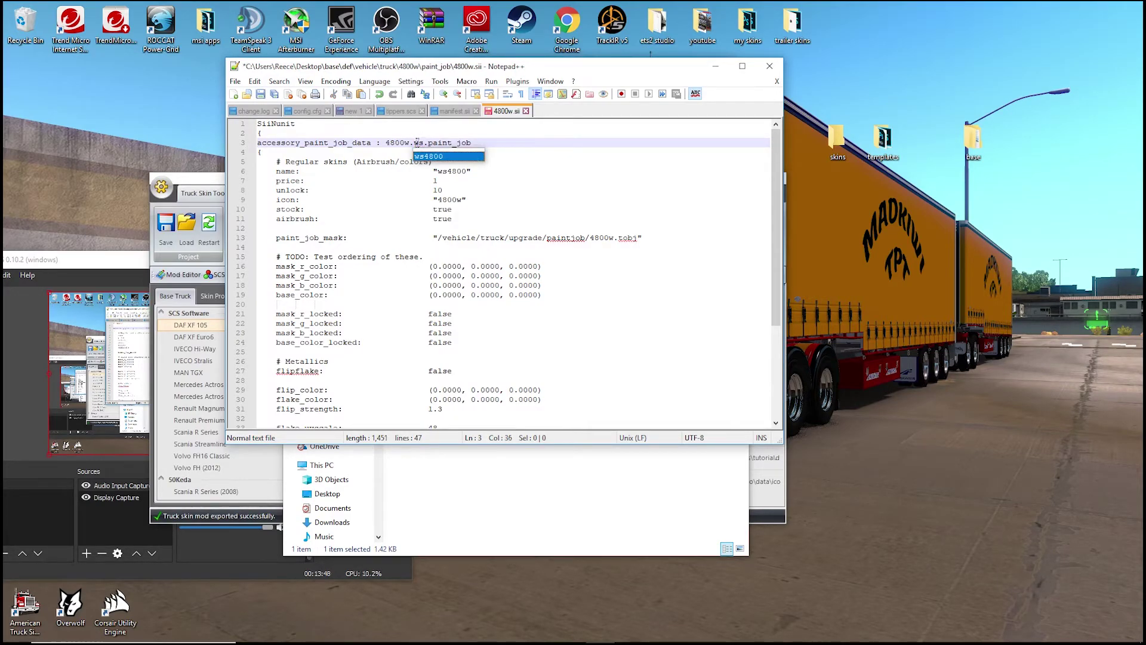
type("4800")
key("Escape")
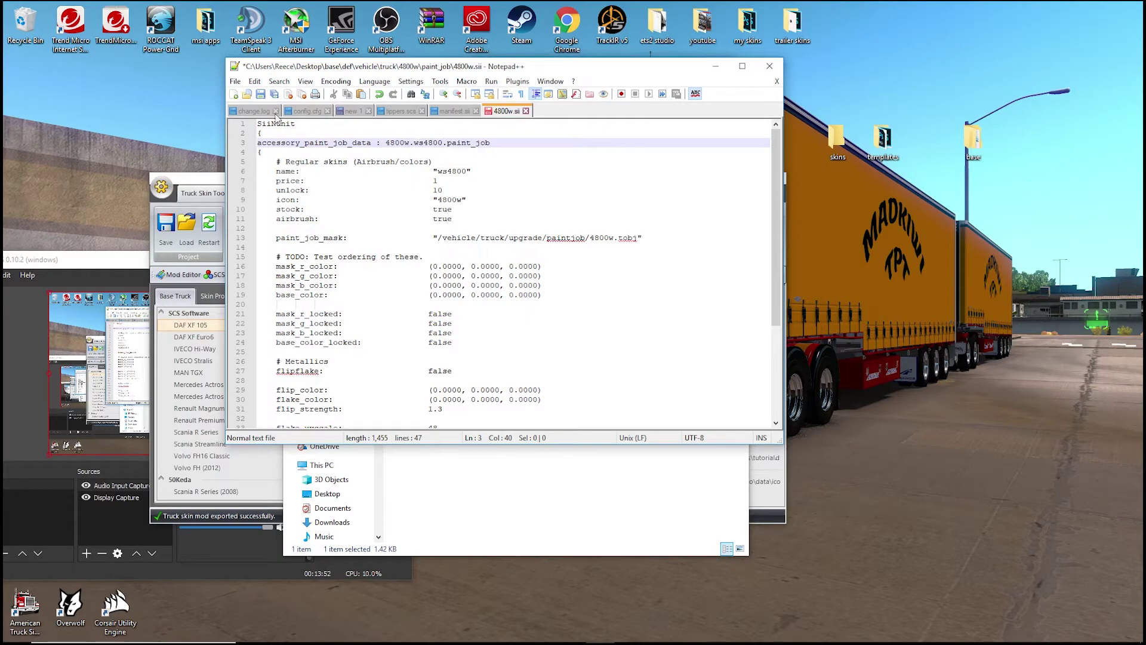
left_click(261, 95)
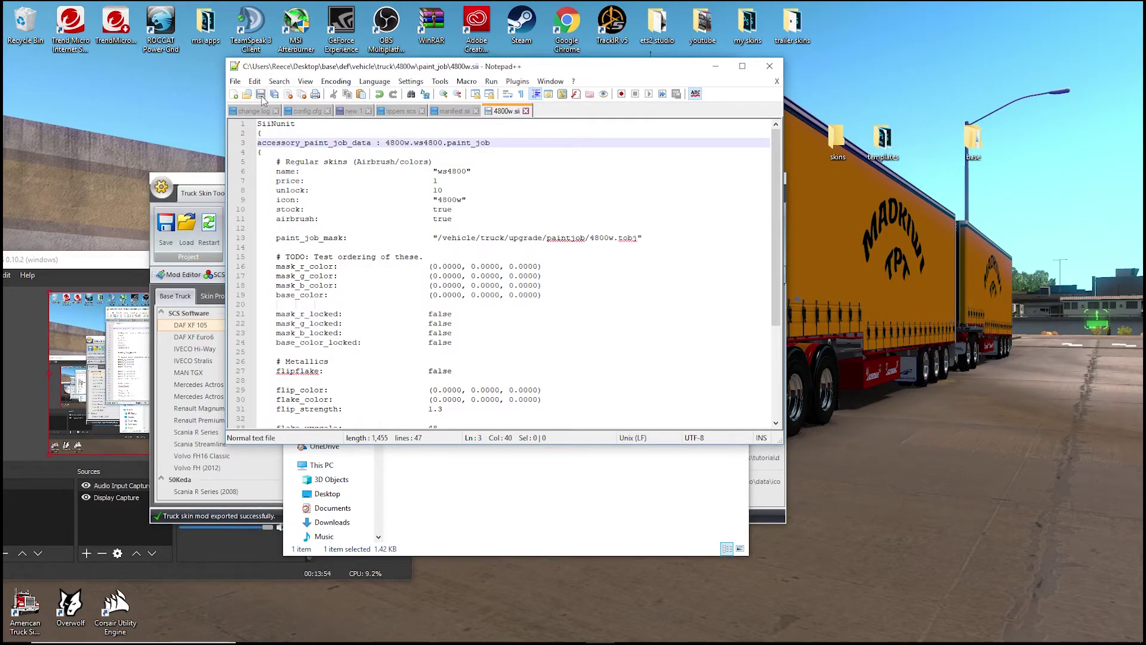
left_click(768, 67)
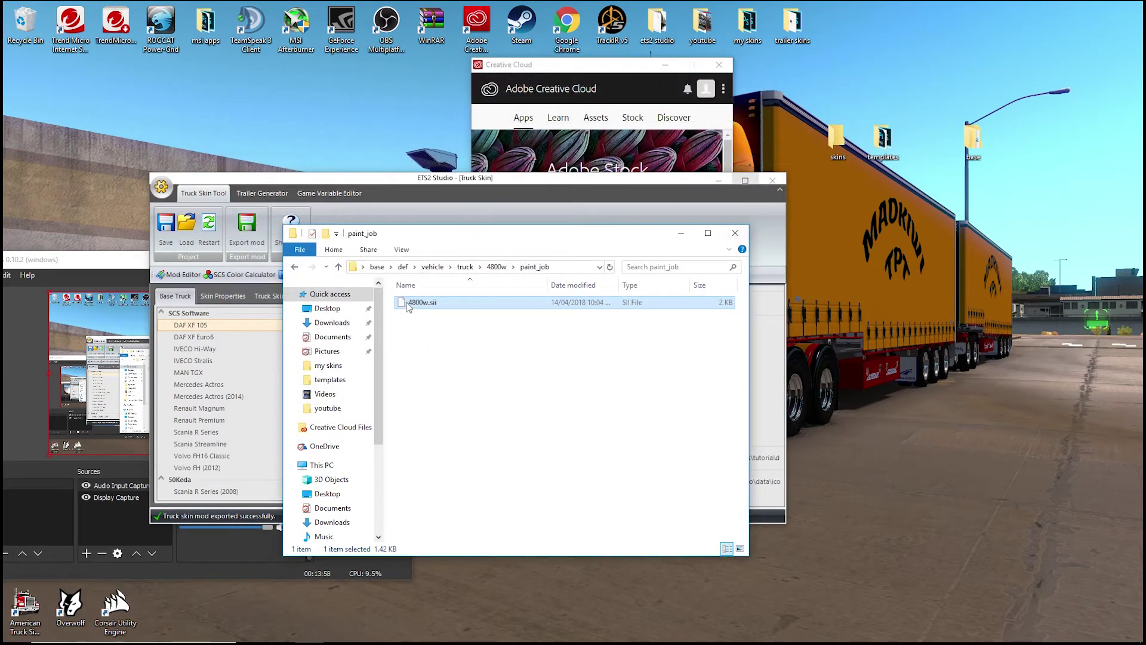
Archive the def, material and vehicle folders in the base folder in ZIP format as tutorial.scs
left_click(376, 267)
left_click(433, 341)
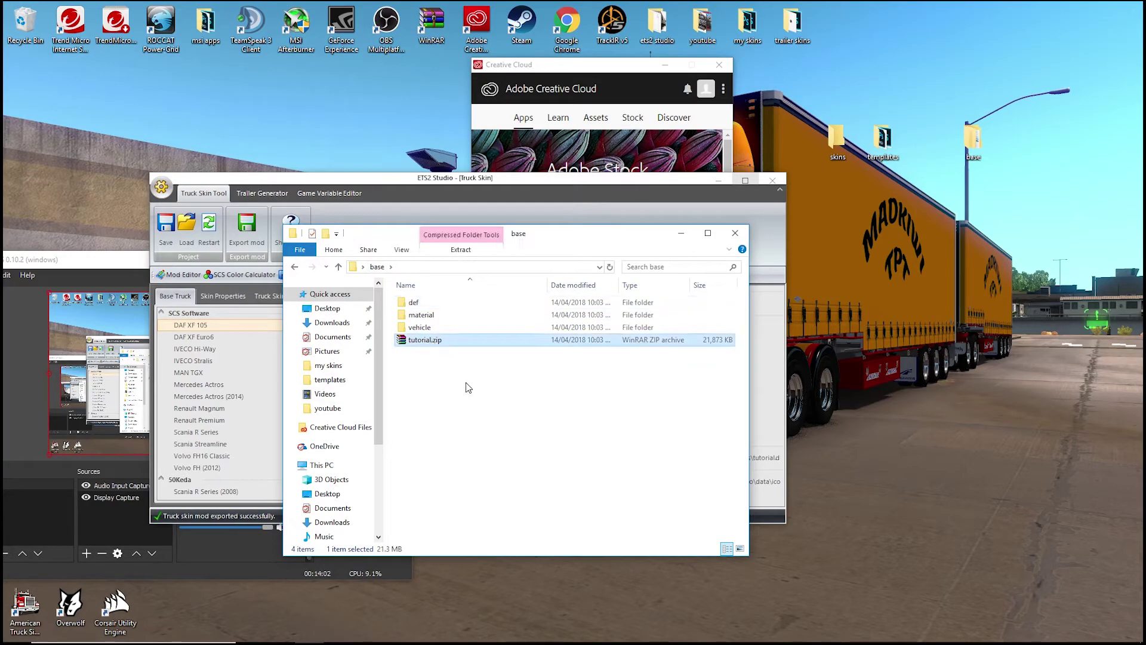
left_click_drag(431, 331, 491, 297)
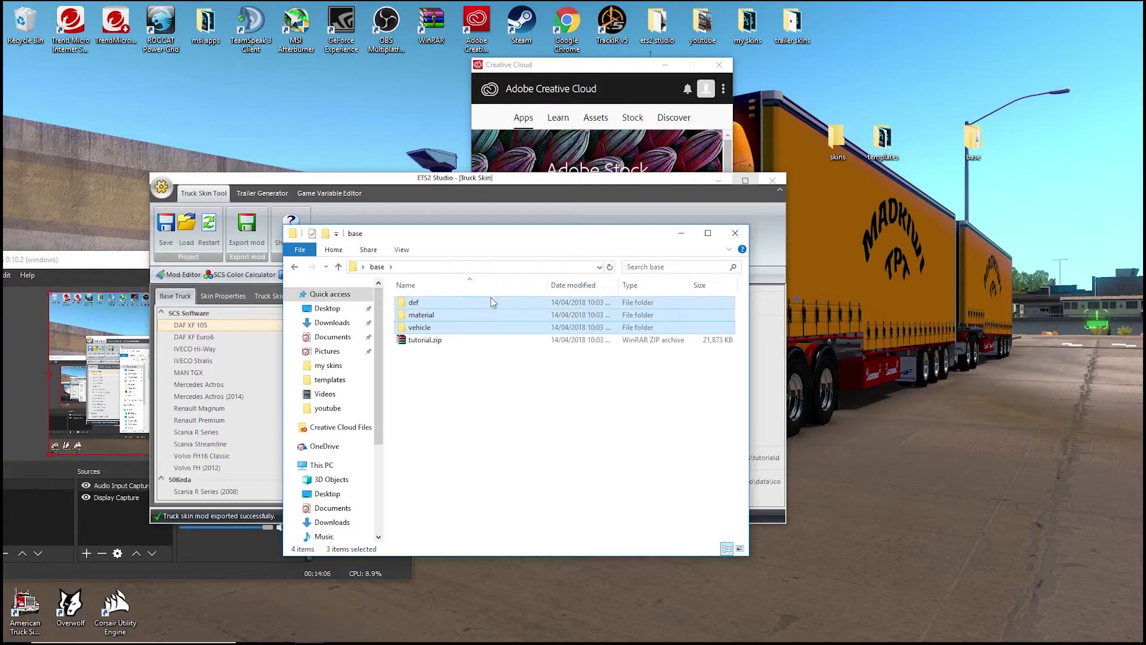
right_click(482, 320)
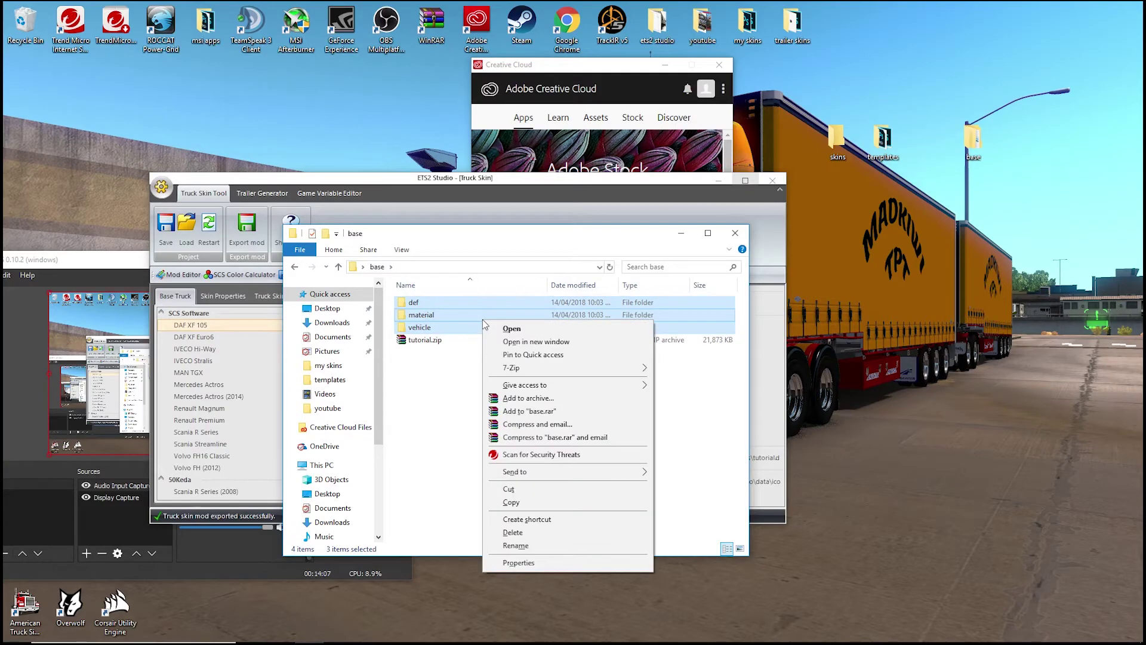
left_click(543, 399)
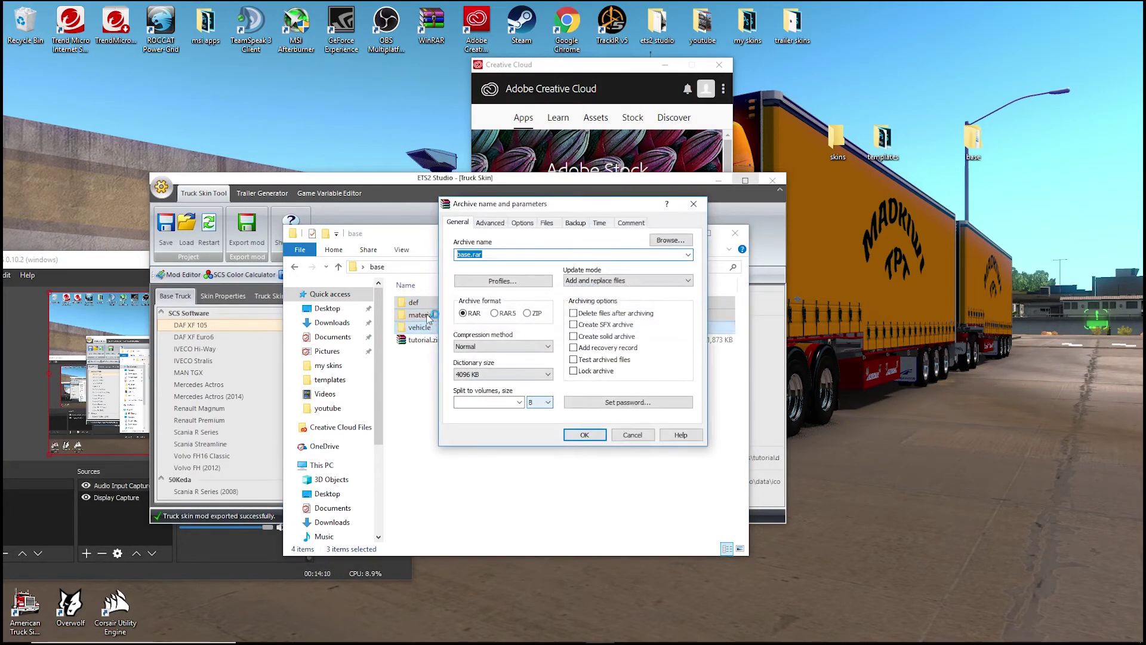
left_click(526, 314)
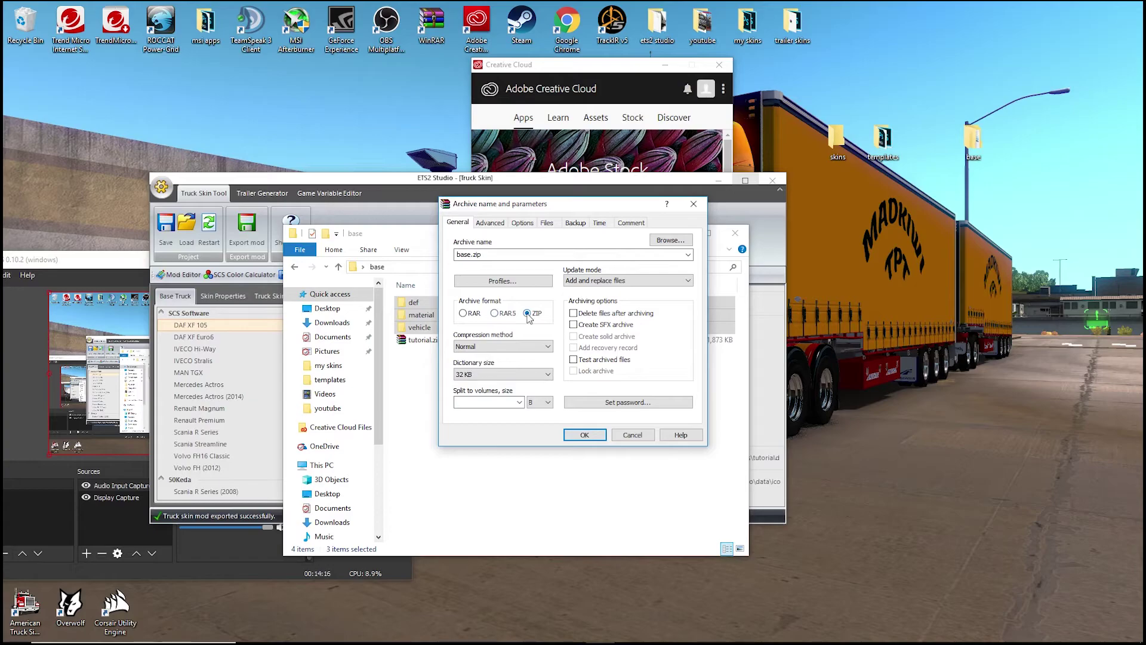
right_click(466, 256)
left_click(493, 306)
left_click(583, 435)
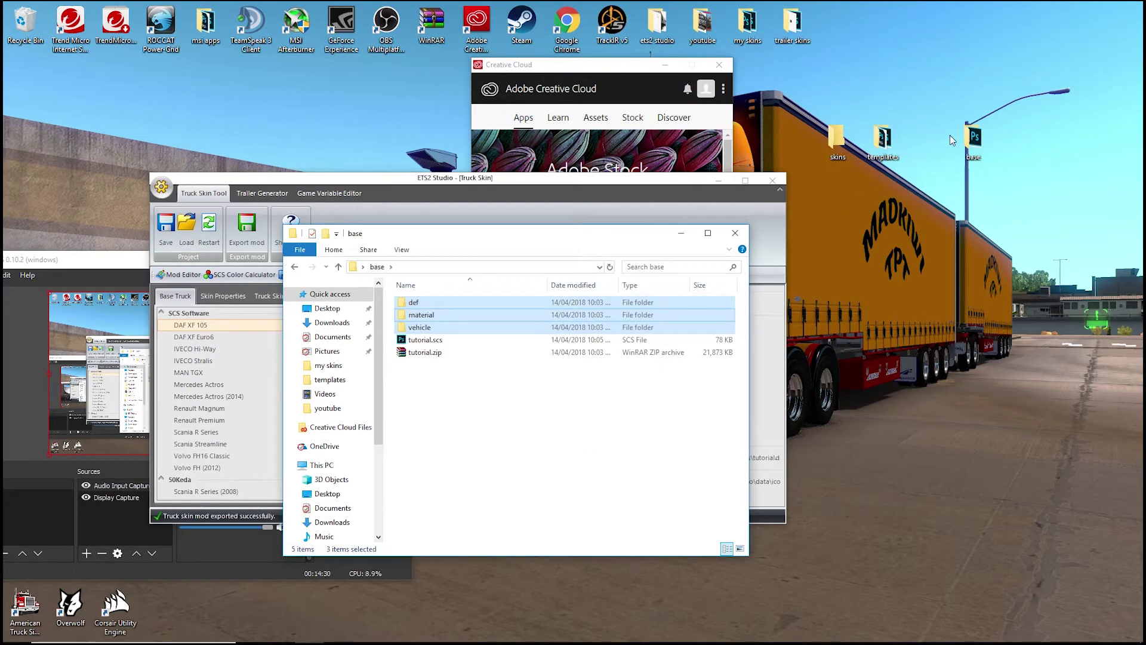
Copy tutorial.scs from the base folder into Documents/American Truck Simulator/mod, replacing the existing file, and close the folder window
left_click(624, 343)
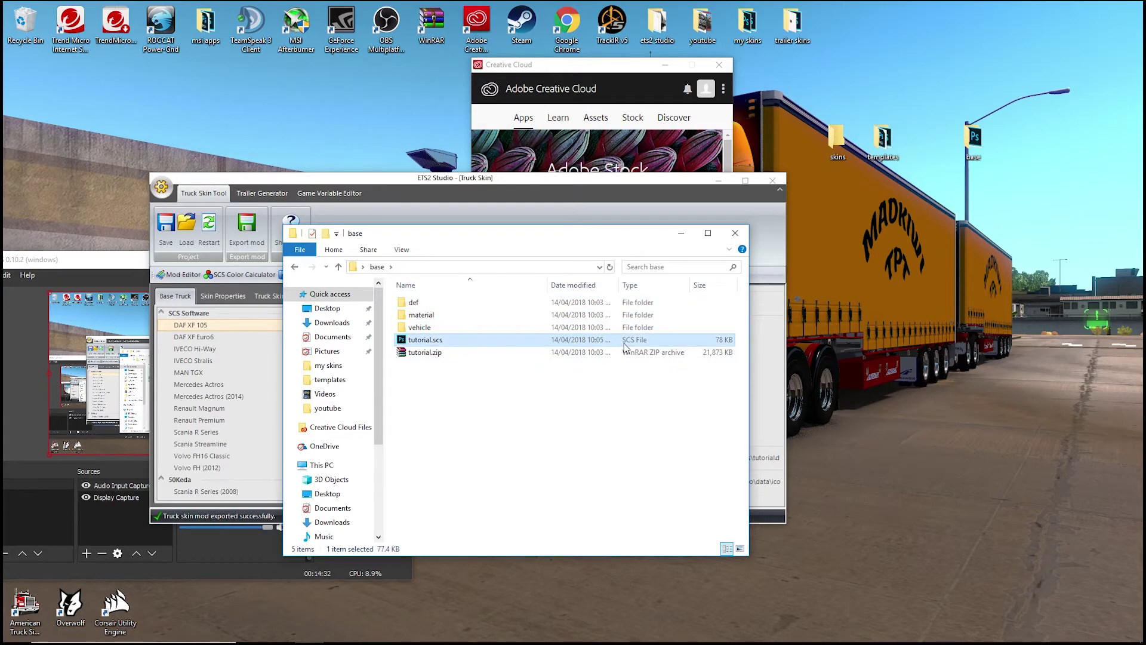
right_click(593, 341)
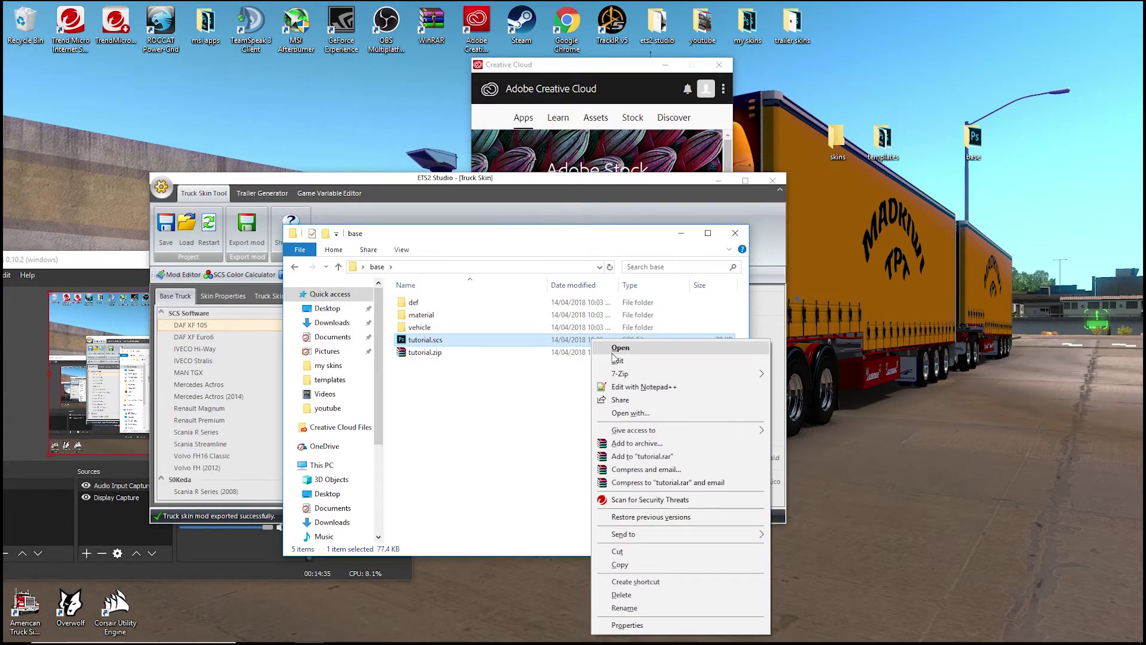
left_click(633, 566)
left_click(334, 338)
double_click(425, 317)
double_click(425, 321)
right_click(517, 313)
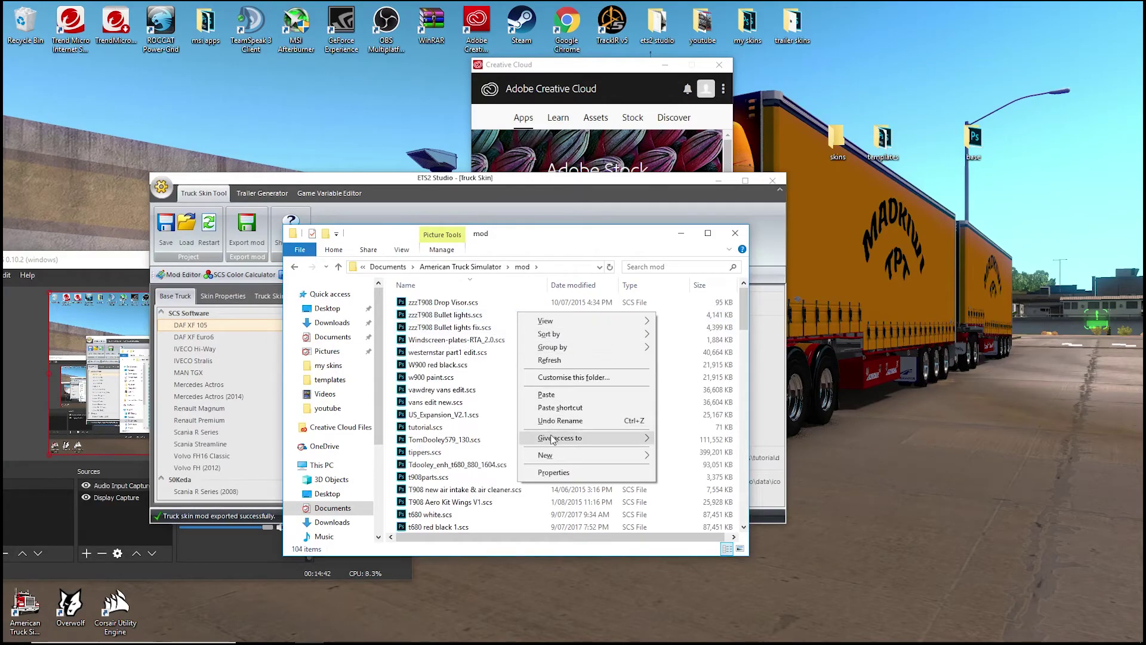
left_click(546, 394)
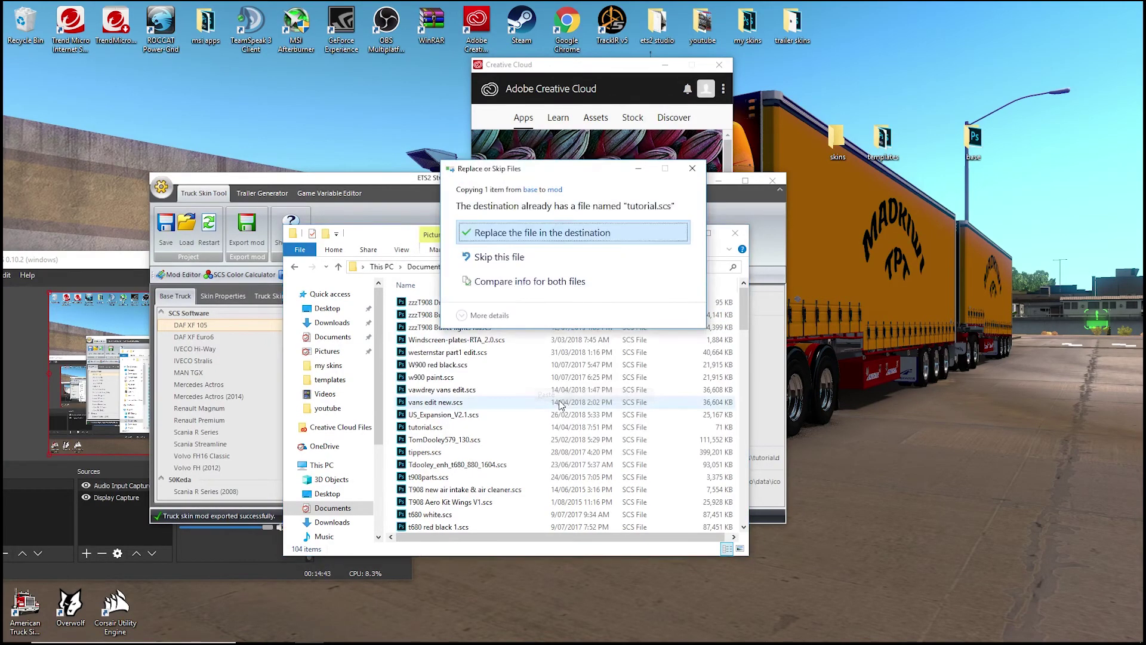
left_click(572, 236)
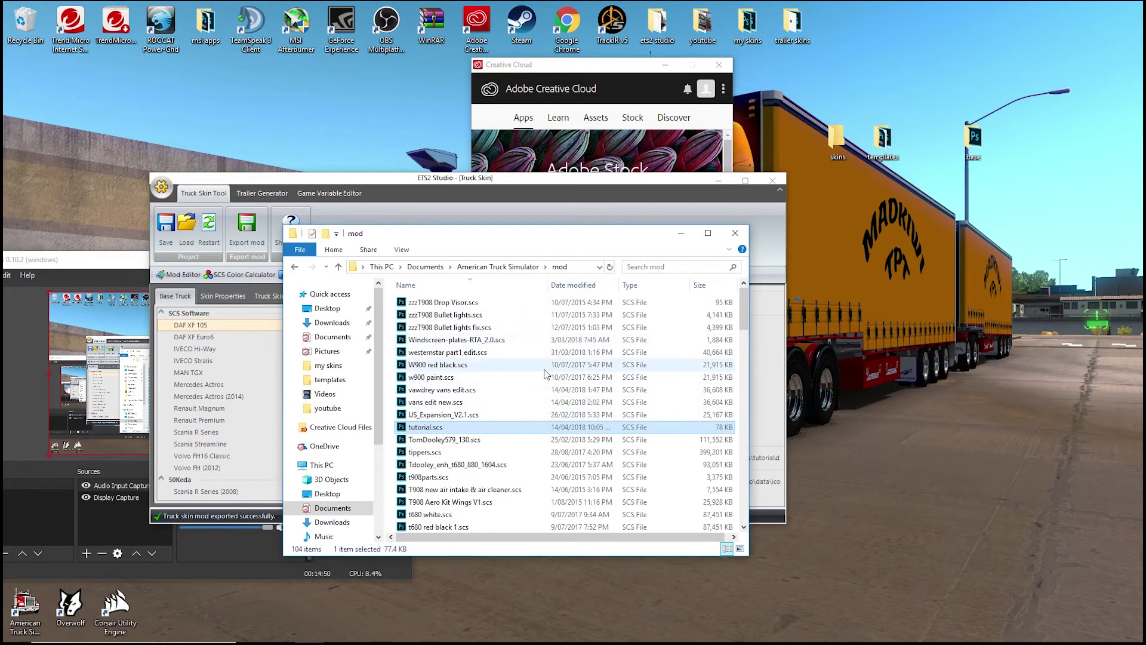
left_click(734, 233)
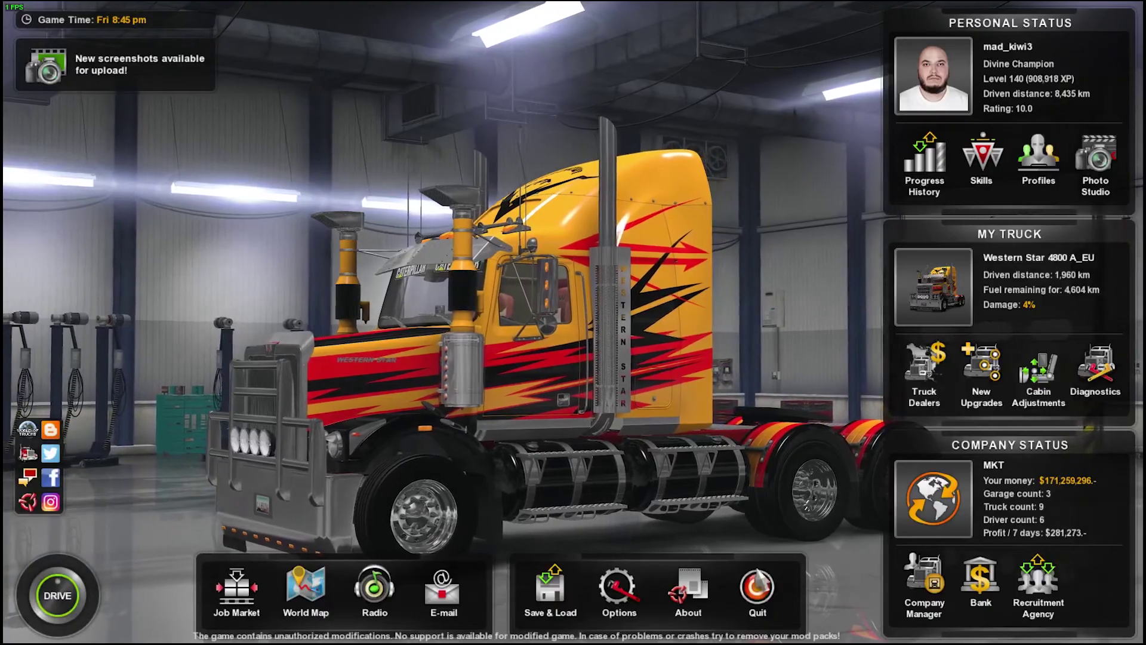
In American Truck Simulator's Mod Manager, deactivate madkiwi skin new 12, activate the tutorial mod, and confirm the changes
left_click(1031, 176)
left_click(517, 416)
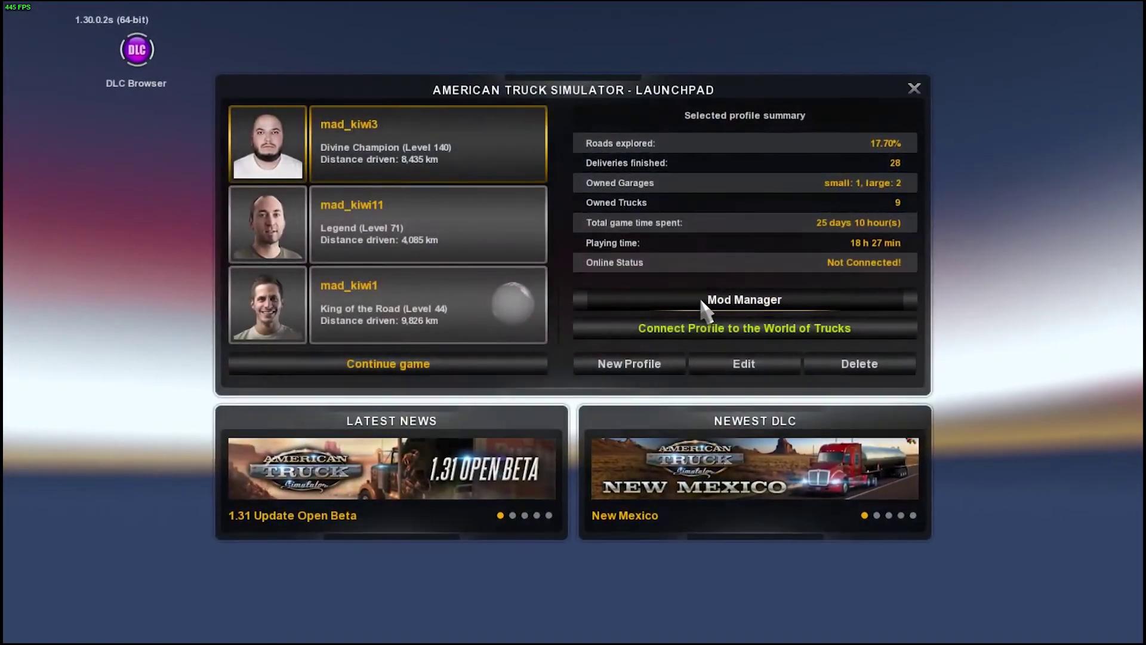
left_click(699, 301)
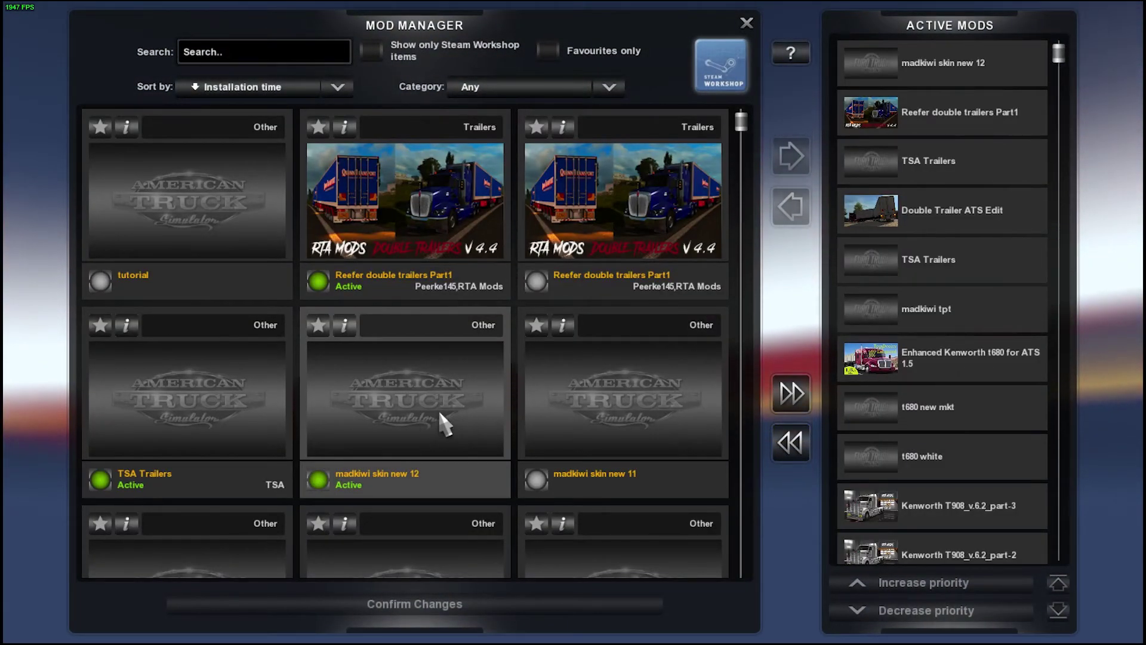
double_click(417, 409)
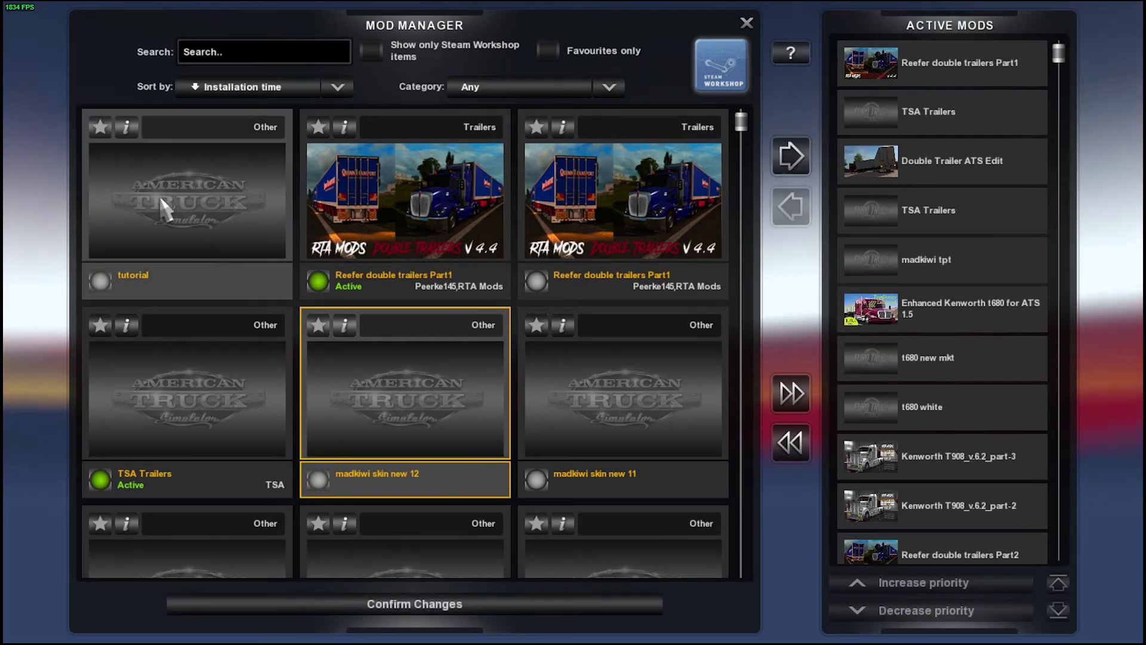
double_click(187, 211)
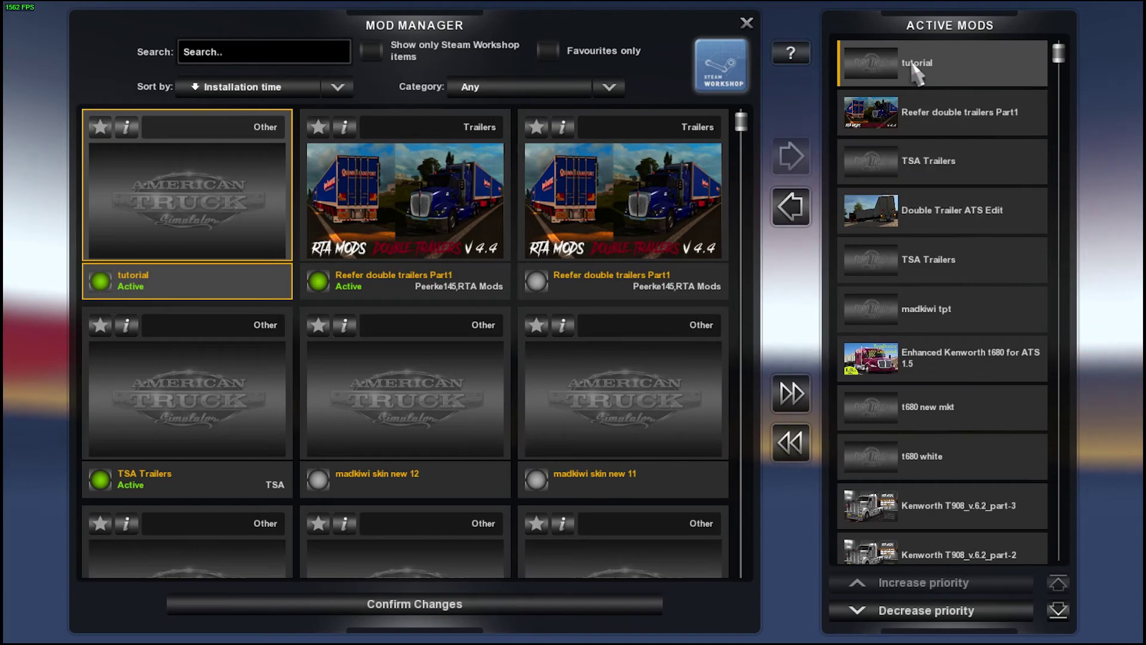
left_click(439, 606)
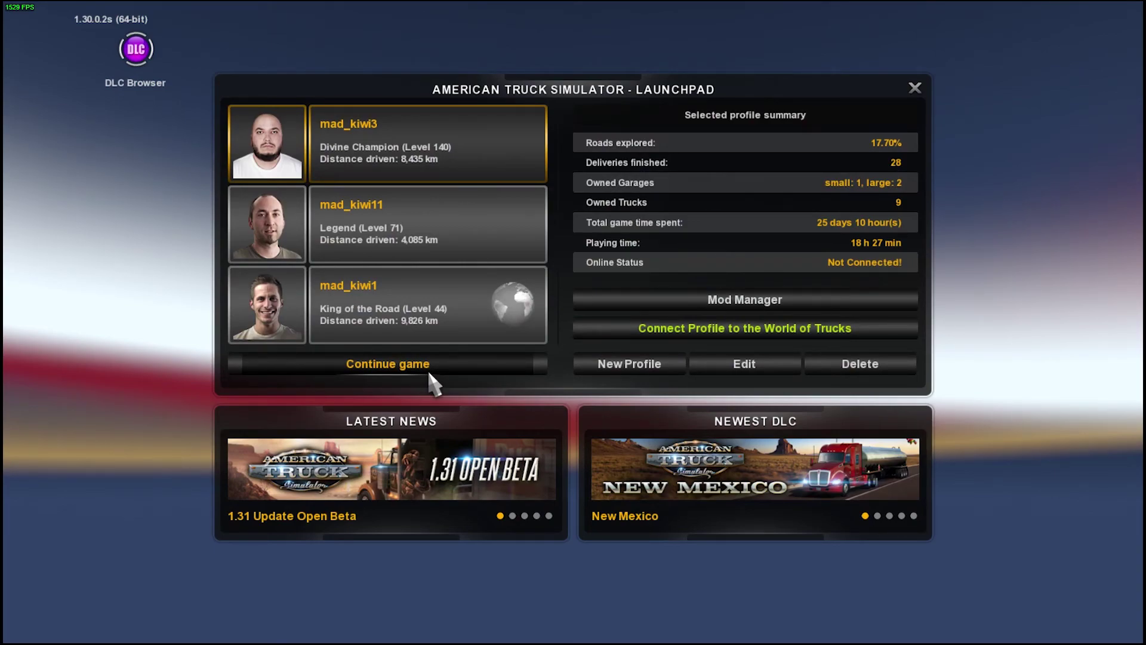
Continue the game with the selected profile and load the latest autosave despite its missing dependency
left_click(429, 370)
left_click(502, 480)
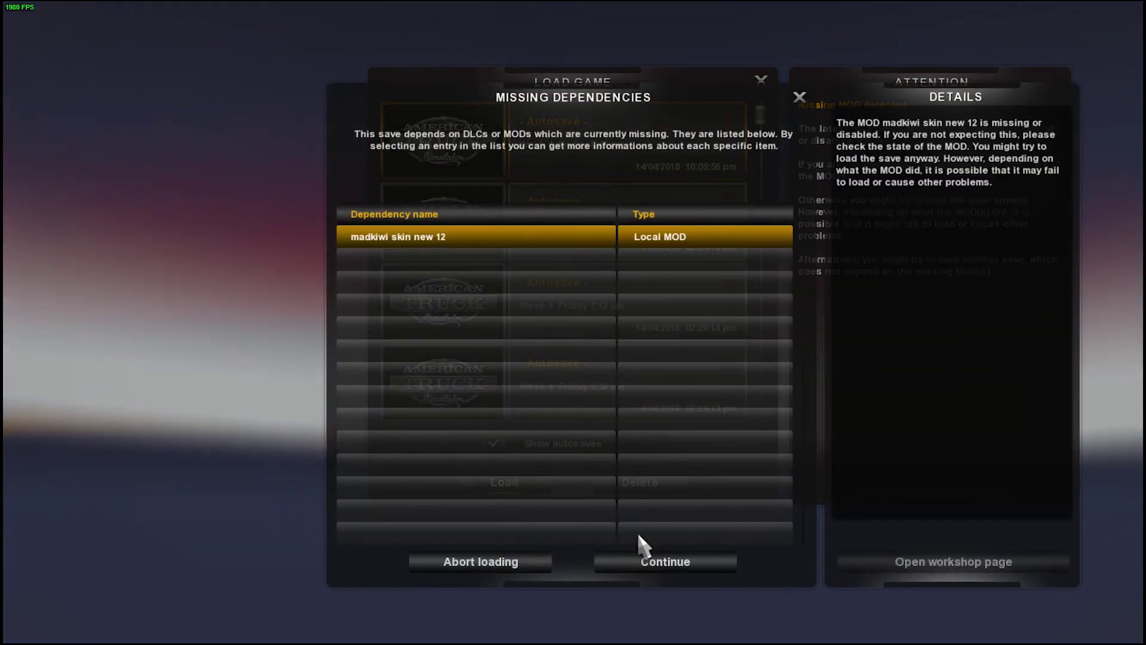
left_click(677, 564)
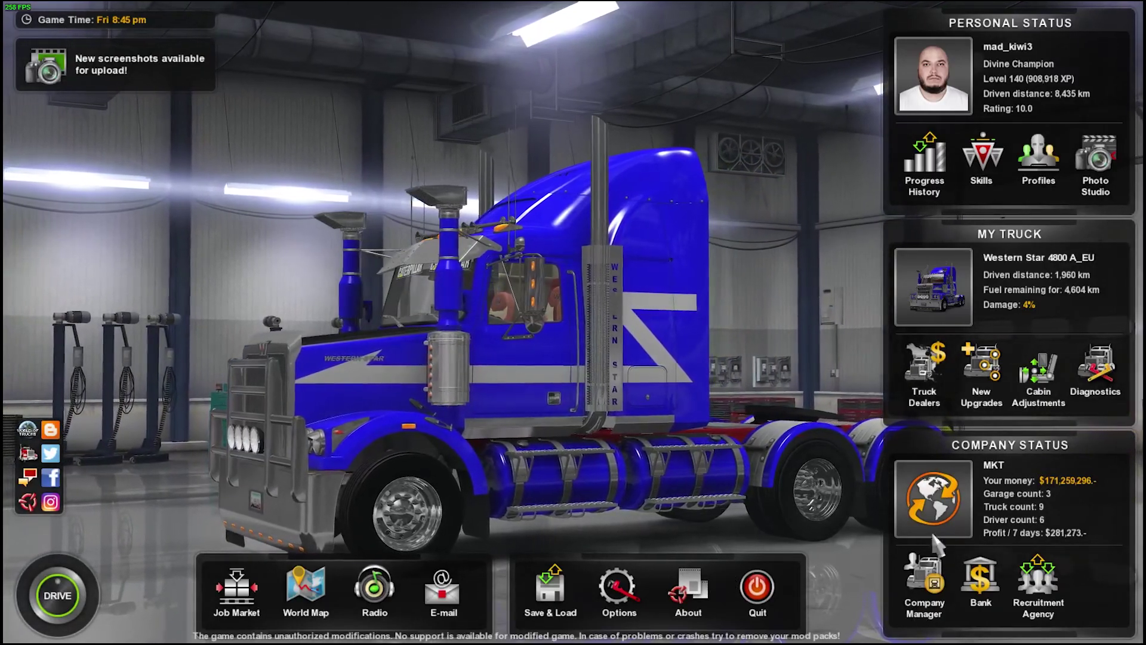
In the Truck Browser, choose the truck_browser_brand_ws4800 design with Chassis A_6x4eu
left_click(686, 599)
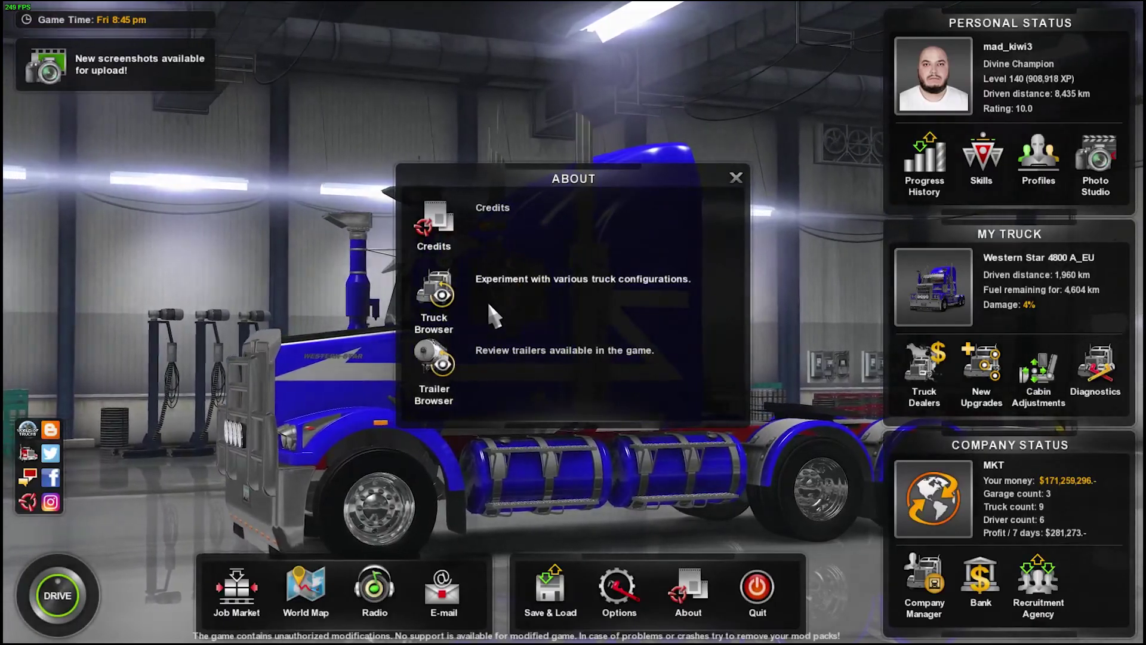
left_click(488, 304)
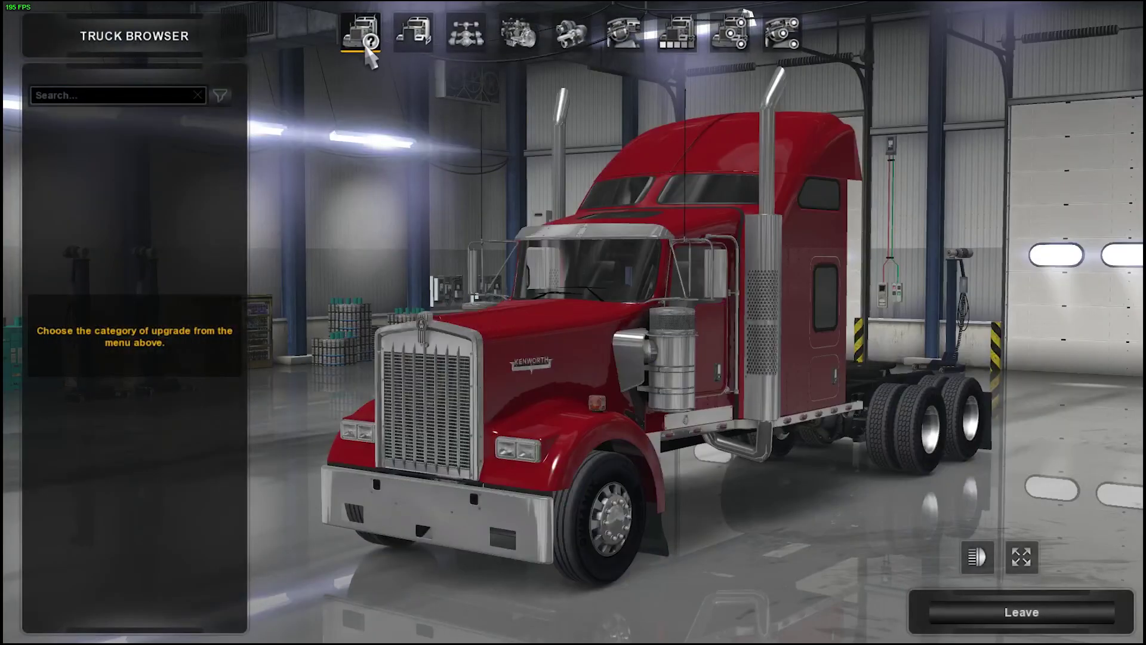
left_click(367, 50)
left_click(158, 218)
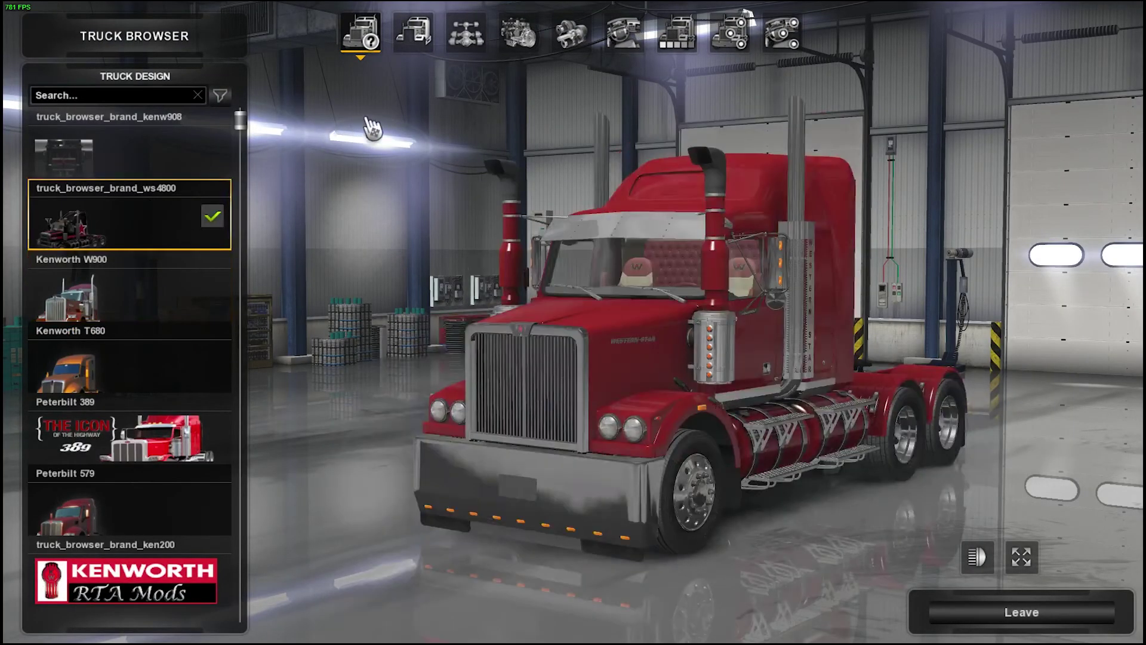
left_click(449, 52)
left_click(179, 165)
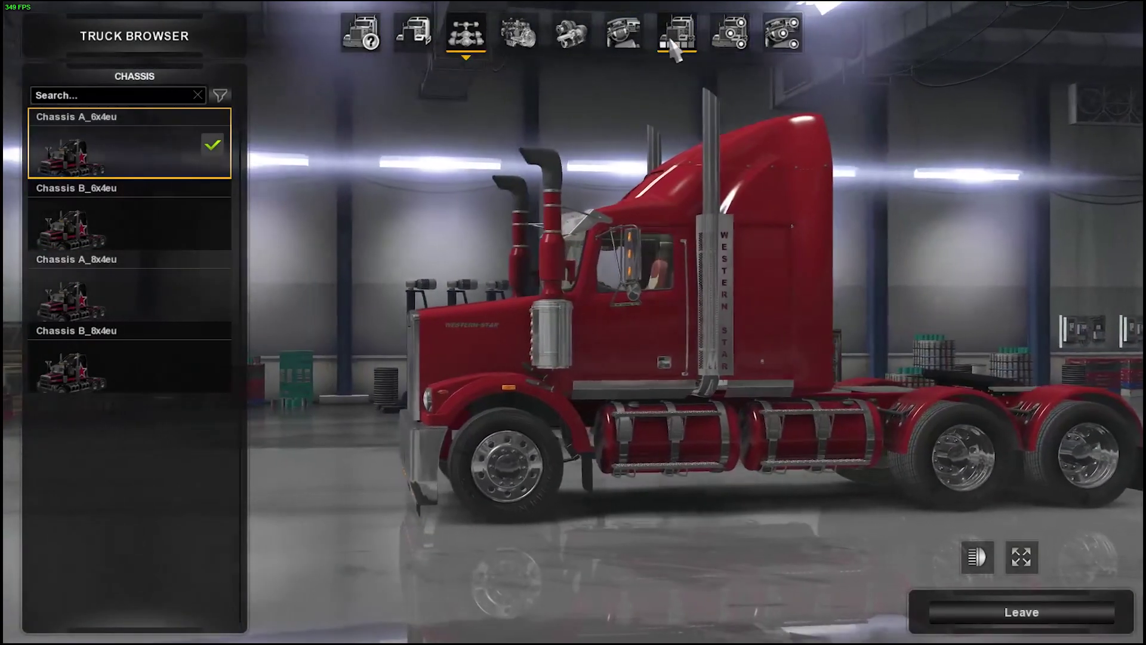
Apply the ws4800 paint job to the truck, inspect the skin on its side and front, and leave the Truck Browser
left_click(677, 33)
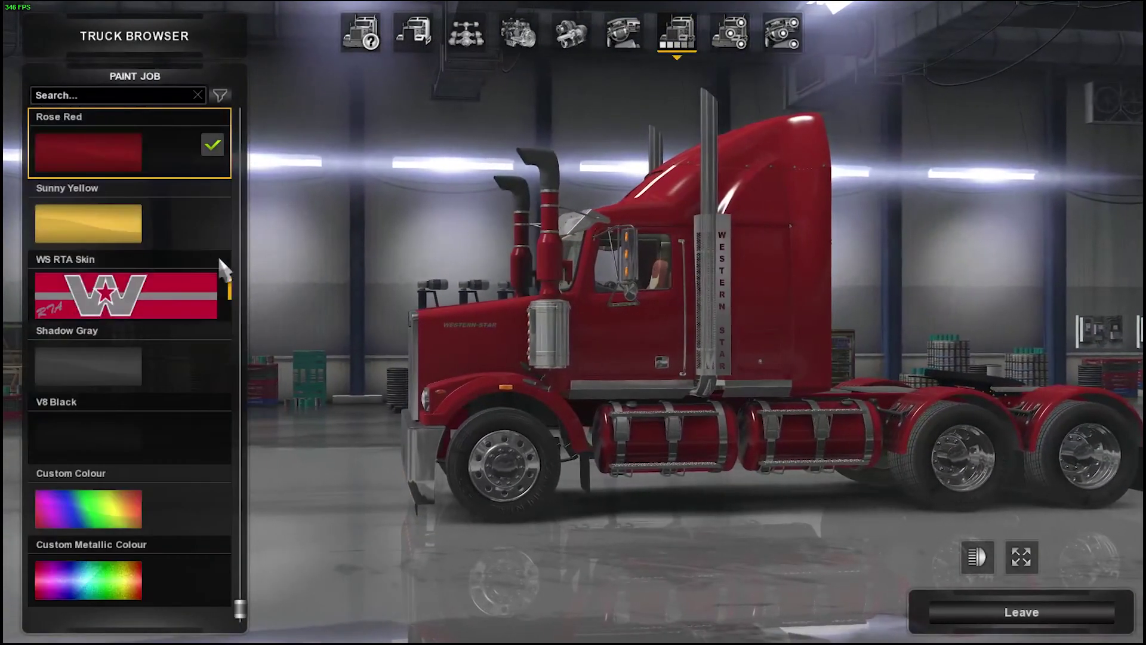
scroll(164, 268, "up", 4)
left_click(110, 218)
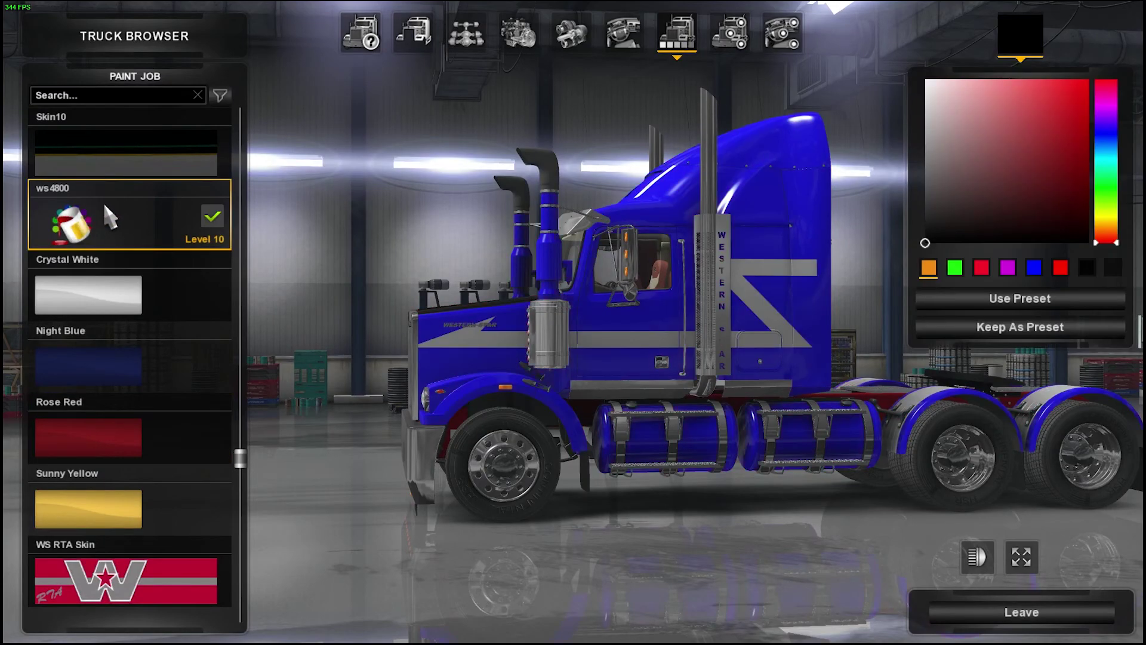
left_click_drag(501, 345, 775, 501)
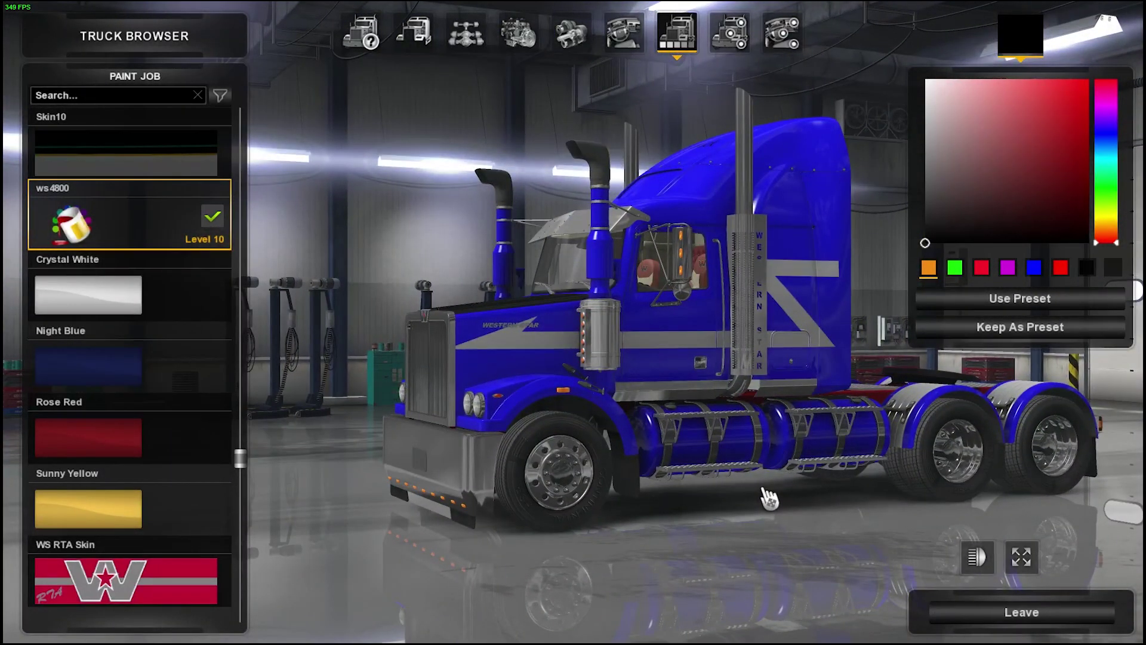
left_click(985, 613)
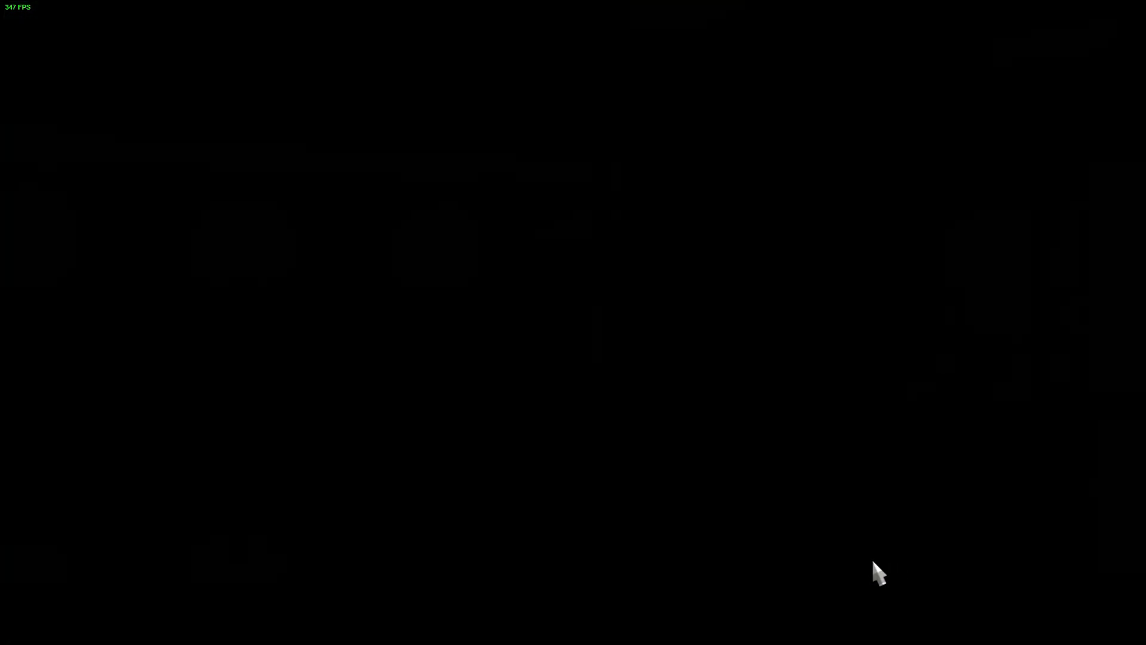
Switch back to the desktop and reposition the ETS2 Studio window
key("alt+Tab")
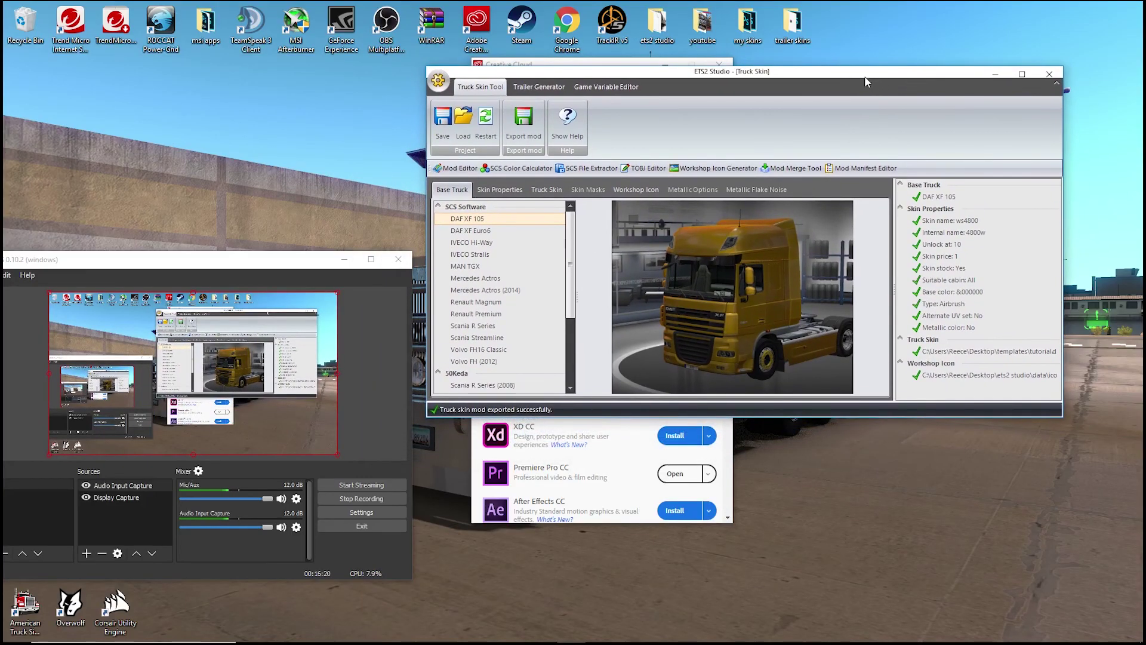
left_click_drag(864, 80, 895, 85)
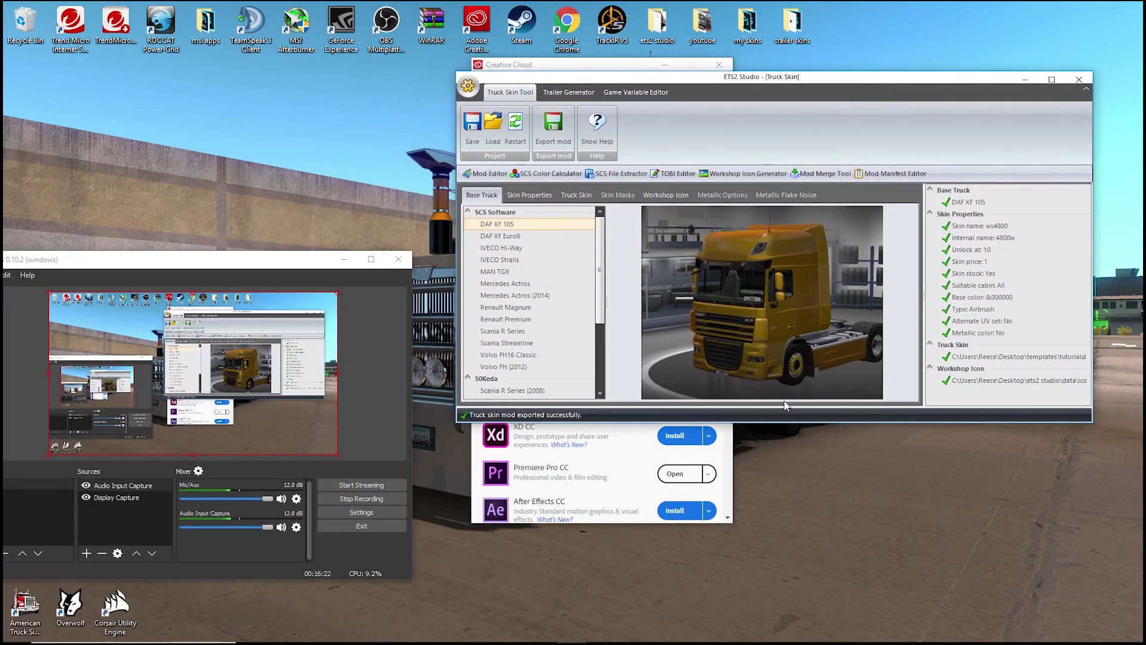